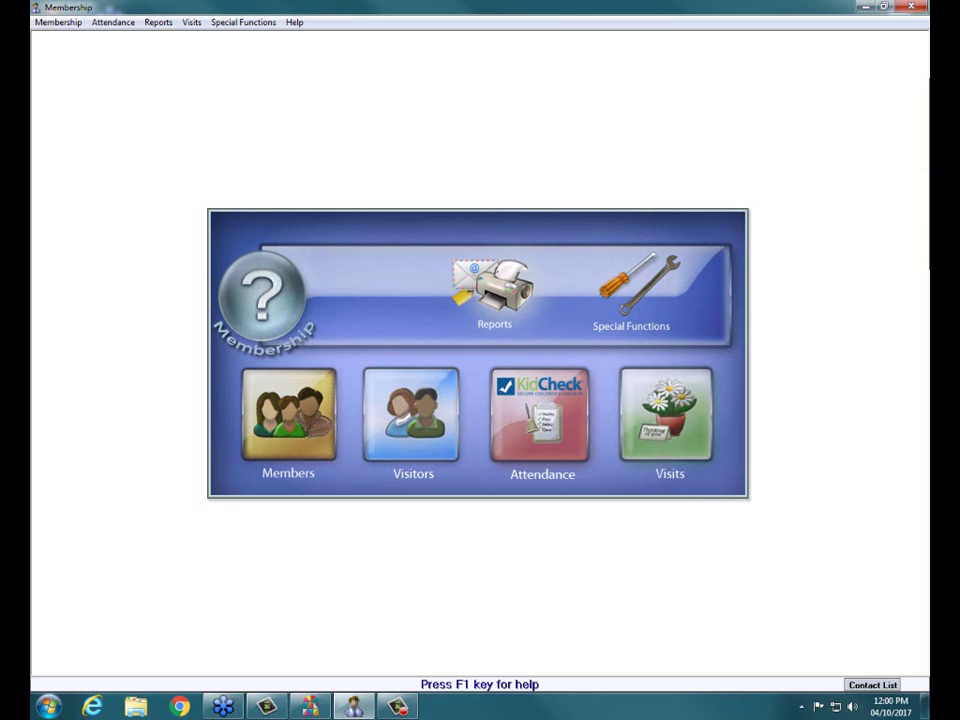
Display the attendance report types available in the Membership module.
left_click(494, 304)
mouse_move(525, 428)
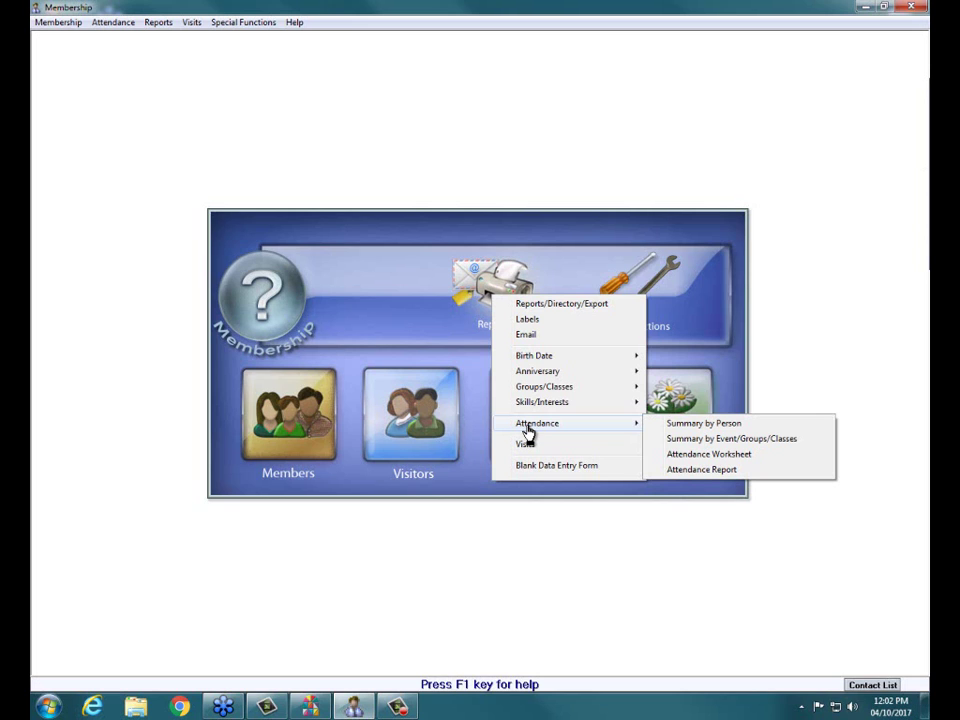
Switch to Internet Explorer, open the Church Windows Training Workbooks page and review the Membership workbook topics.
left_click(92, 707)
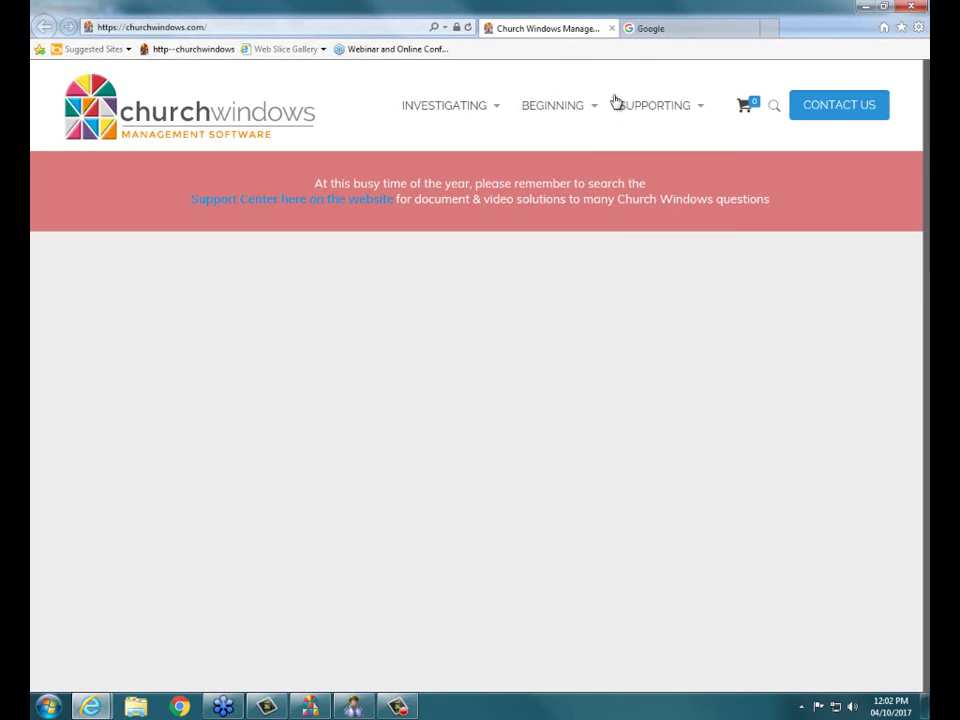
mouse_move(617, 103)
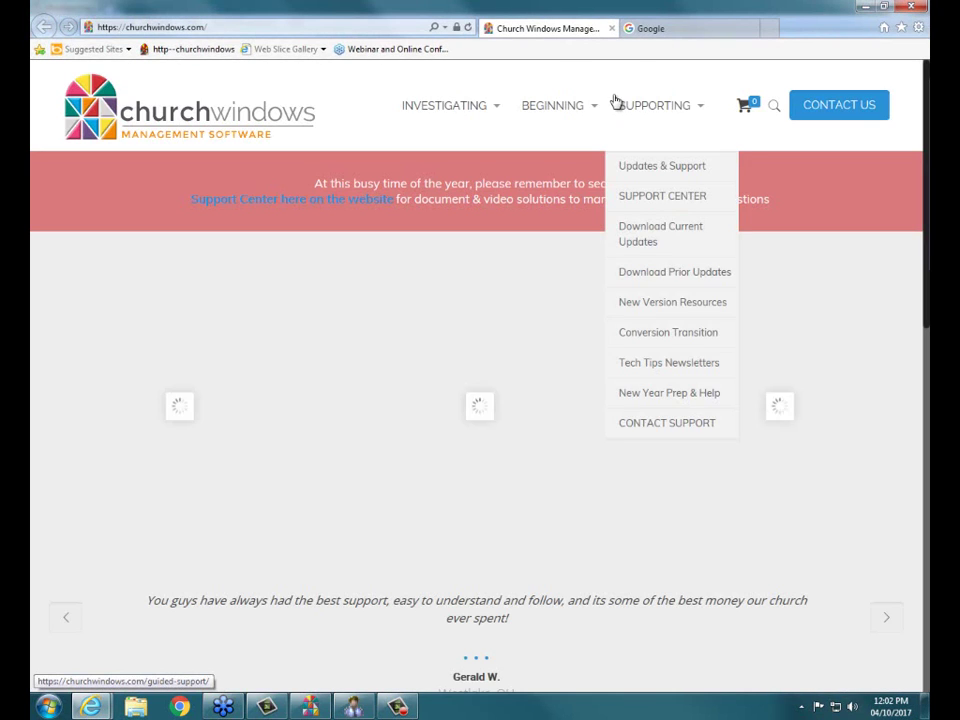
mouse_move(579, 111)
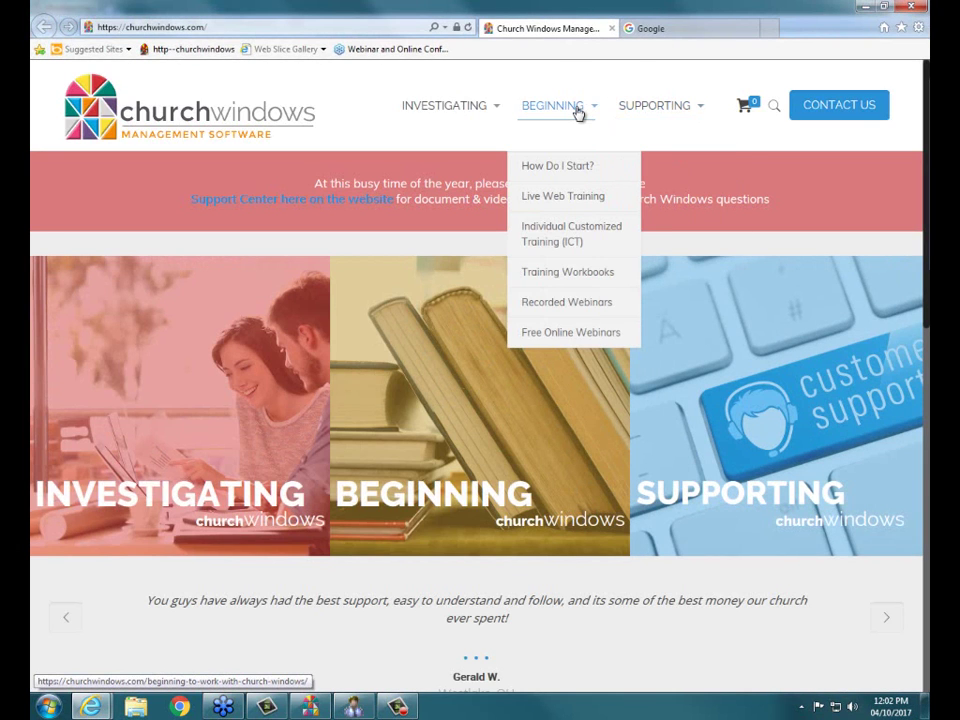
left_click(575, 276)
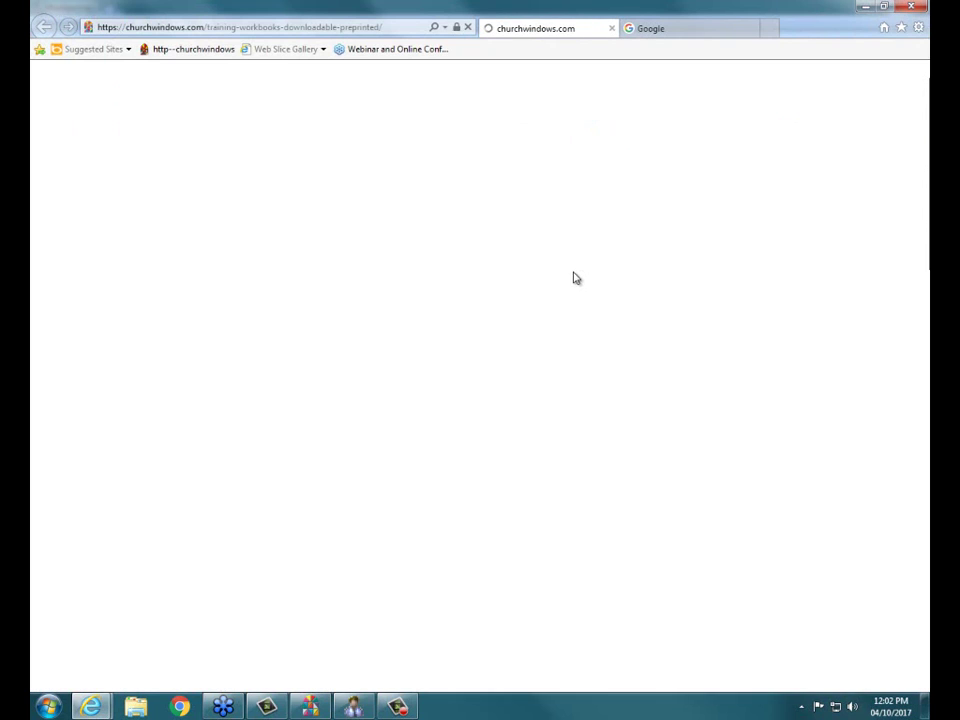
scroll(575, 271, "down", 3)
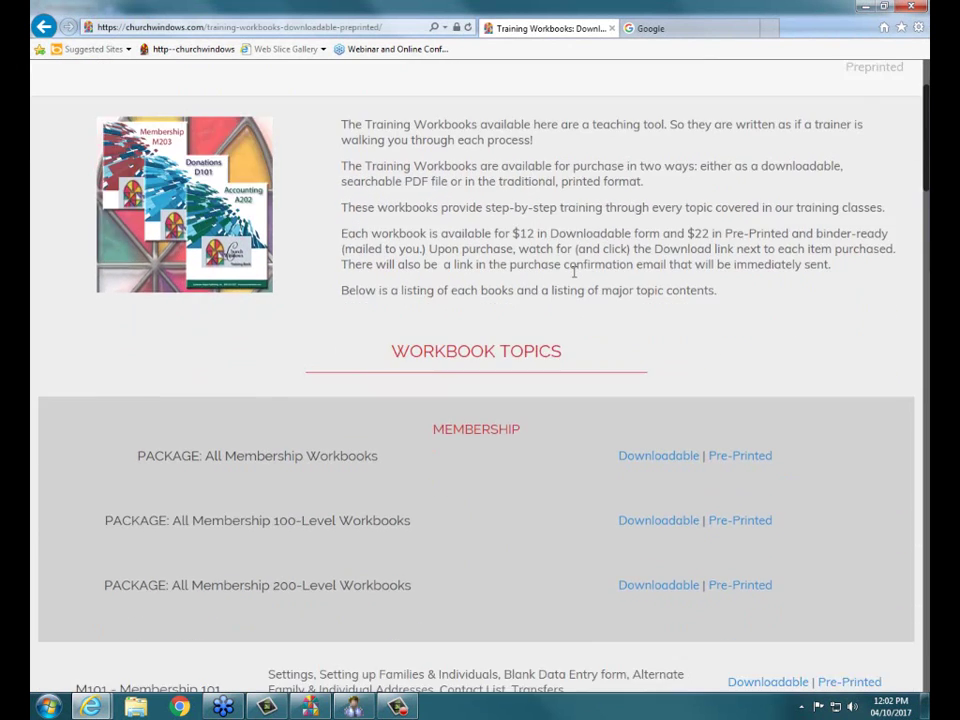
scroll(575, 278, "down", 3)
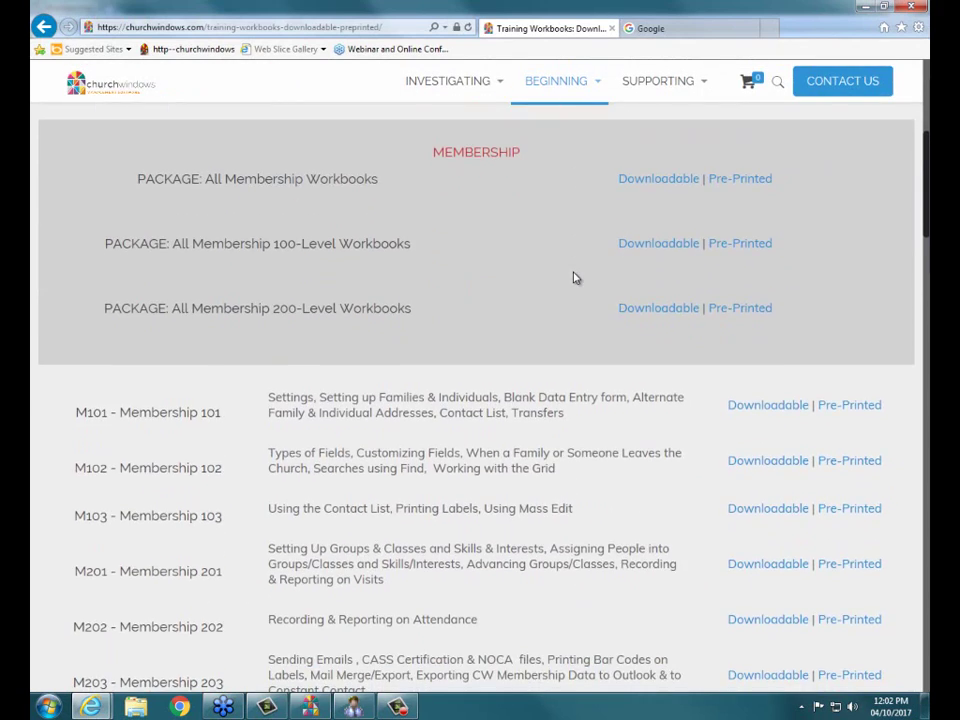
scroll(575, 278, "down", 1)
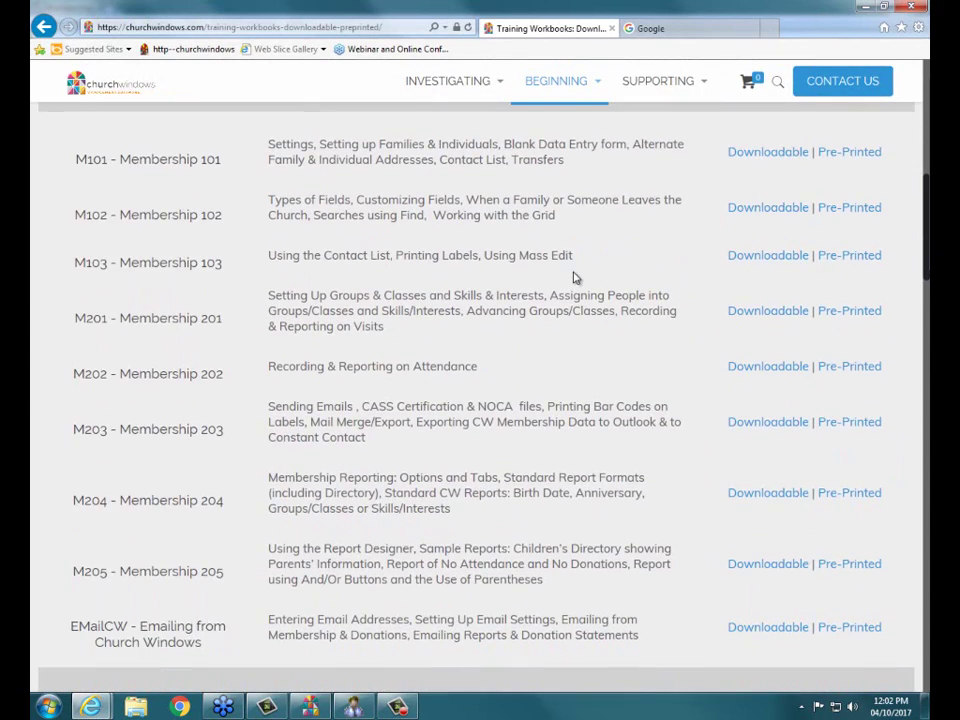
scroll(332, 279, "down", 1)
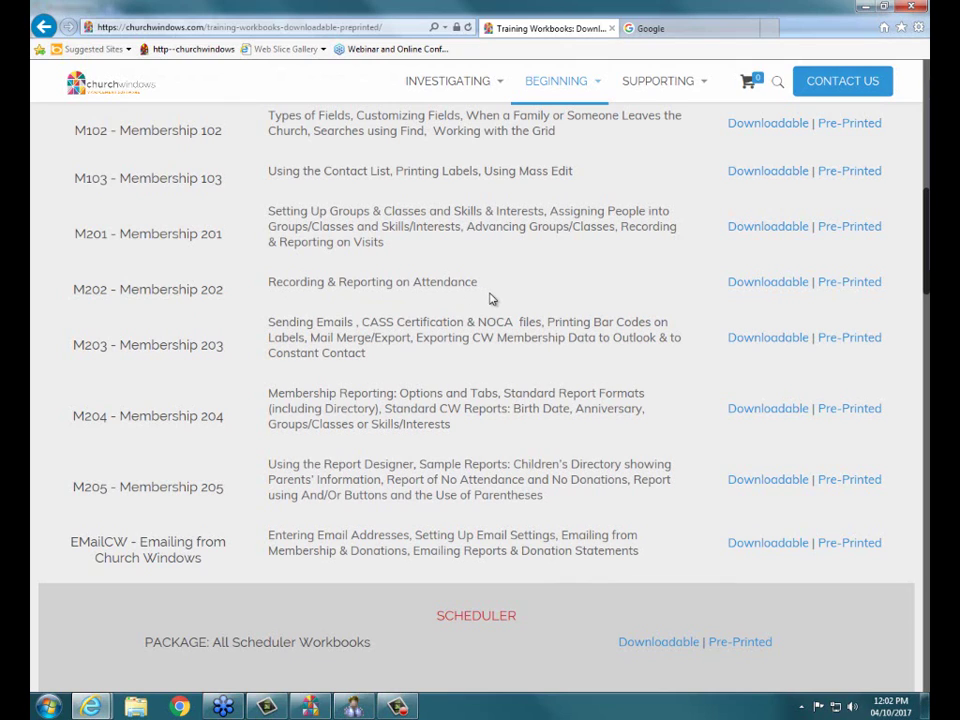
Open the website's search field, and close both browser tabs to return to the Membership program.
left_click(779, 89)
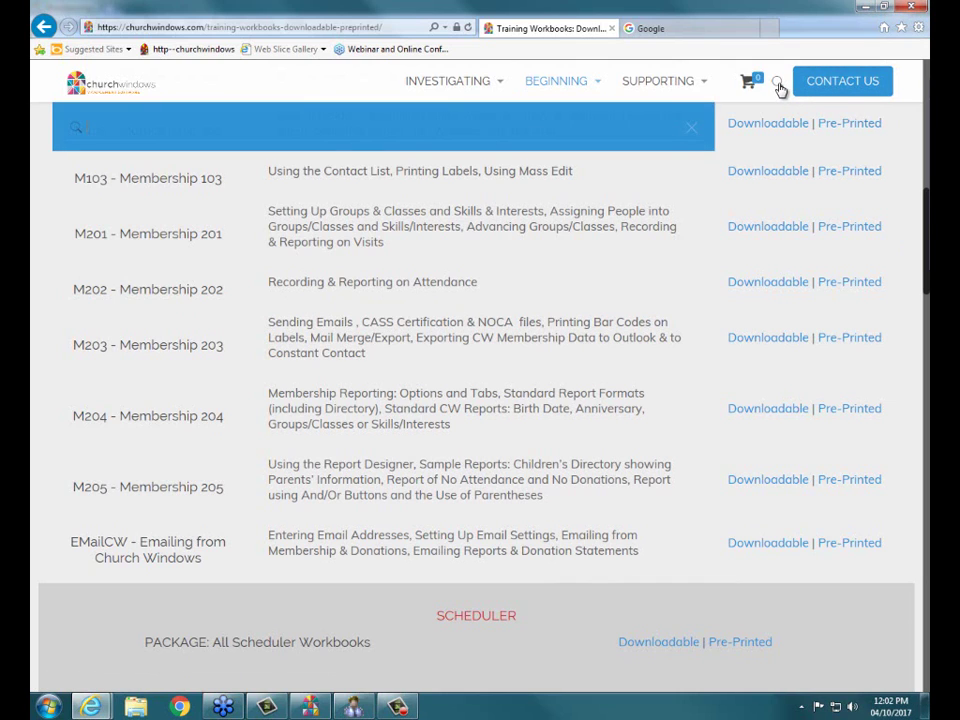
left_click(907, 8)
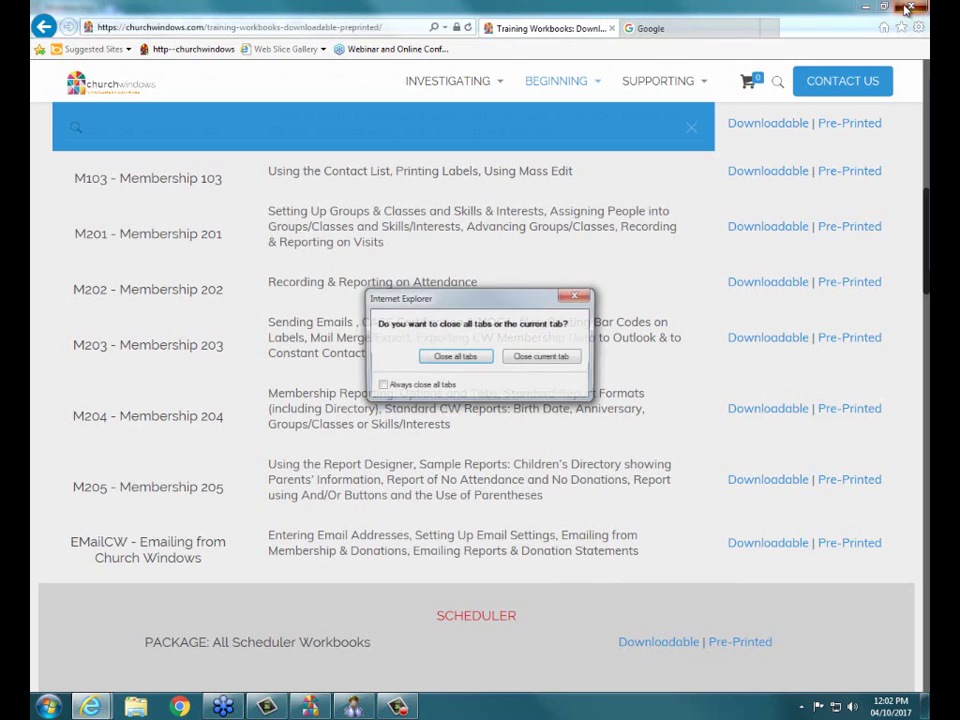
left_click(542, 357)
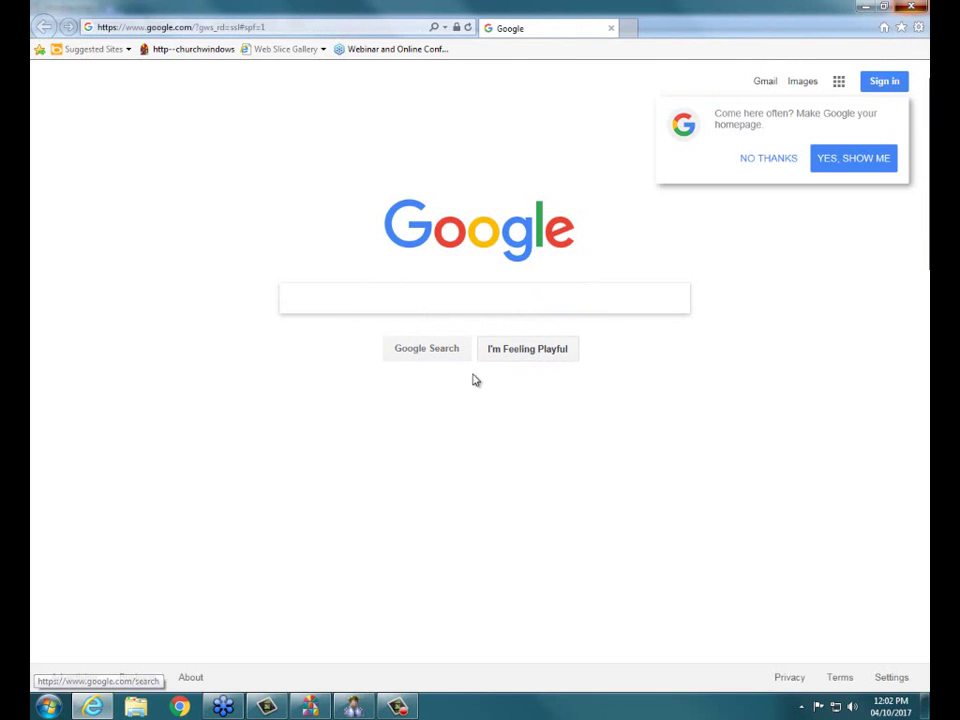
left_click(911, 7)
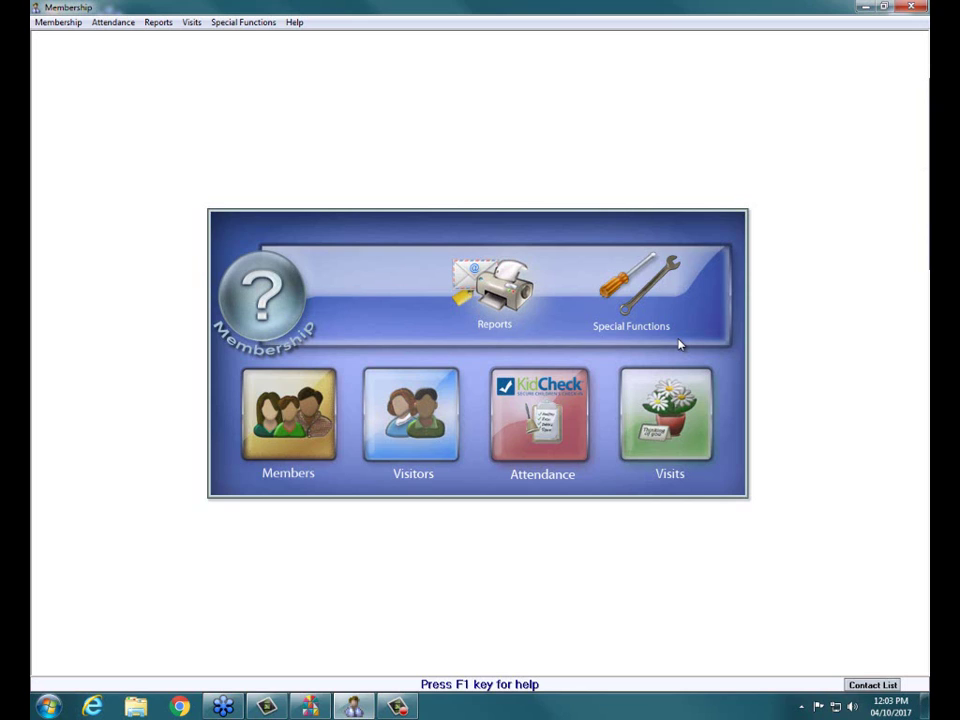
Open the Attendance Worksheet report options and move the options window to the middle of the workspace.
left_click(510, 294)
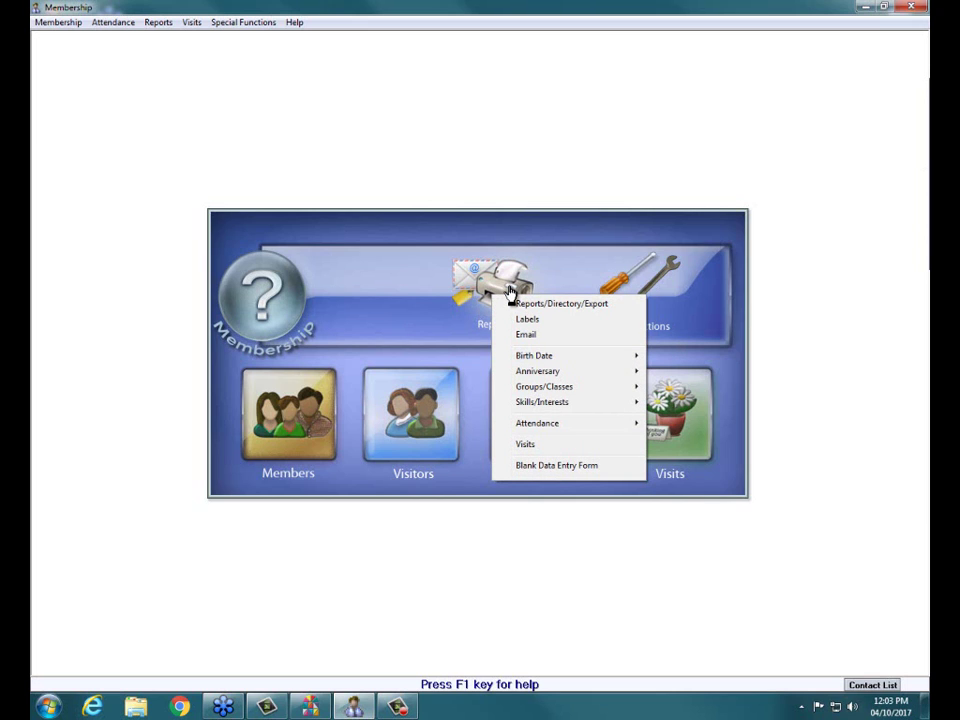
mouse_move(521, 432)
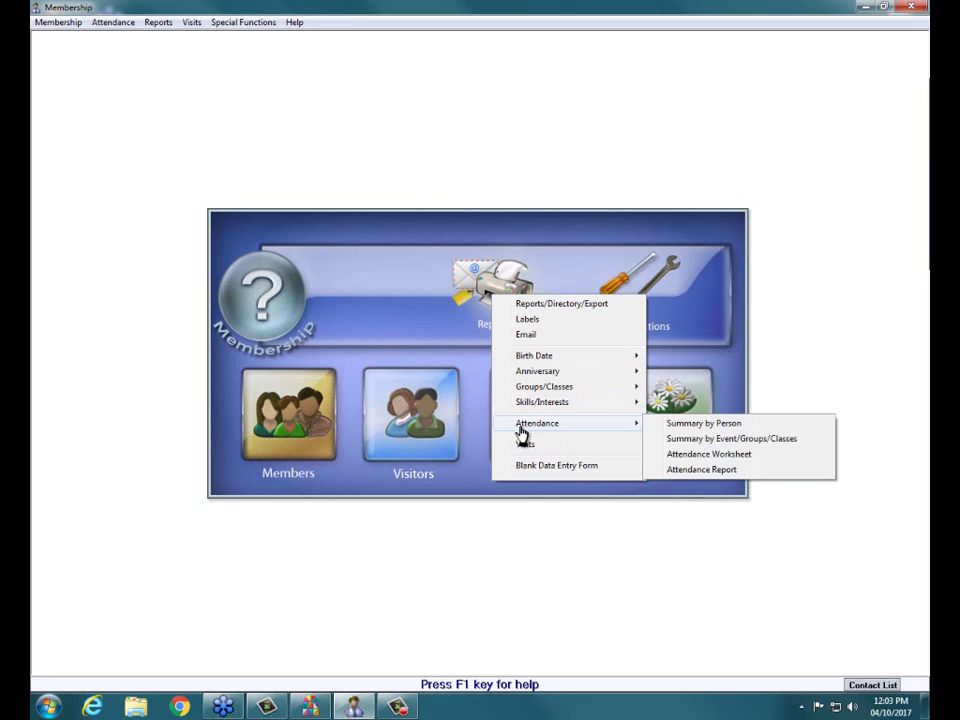
left_click(688, 454)
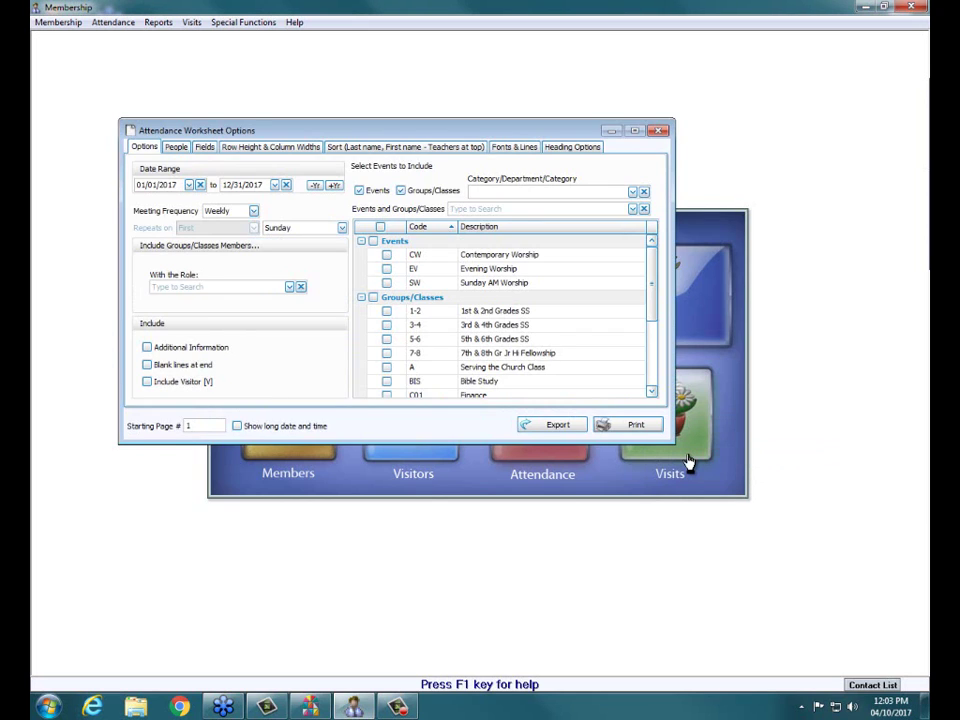
left_click_drag(322, 136, 404, 210)
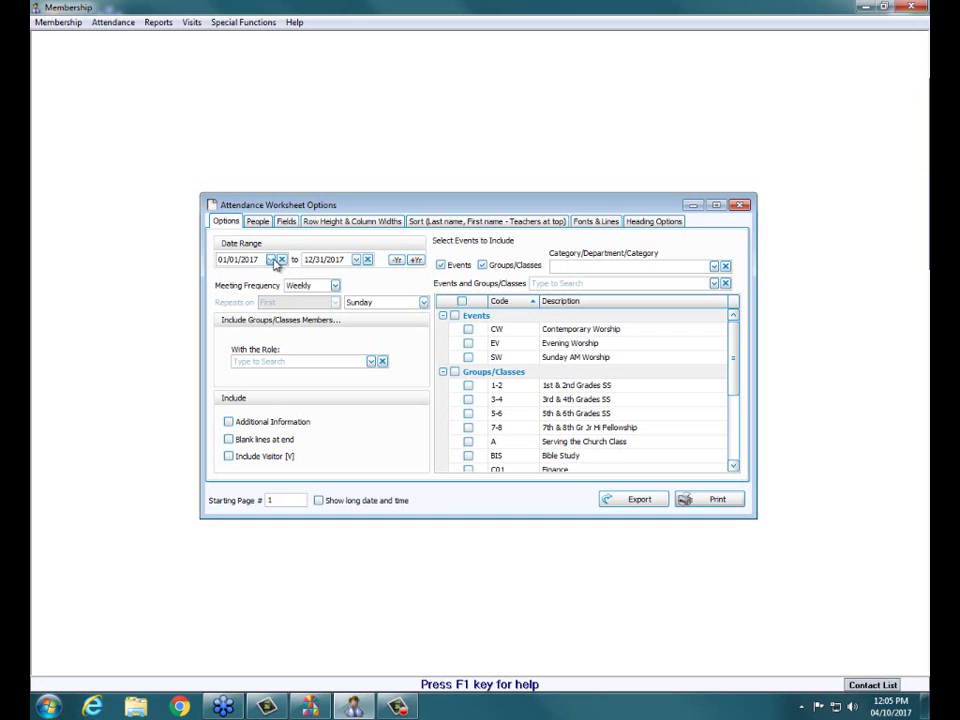
left_click(271, 260)
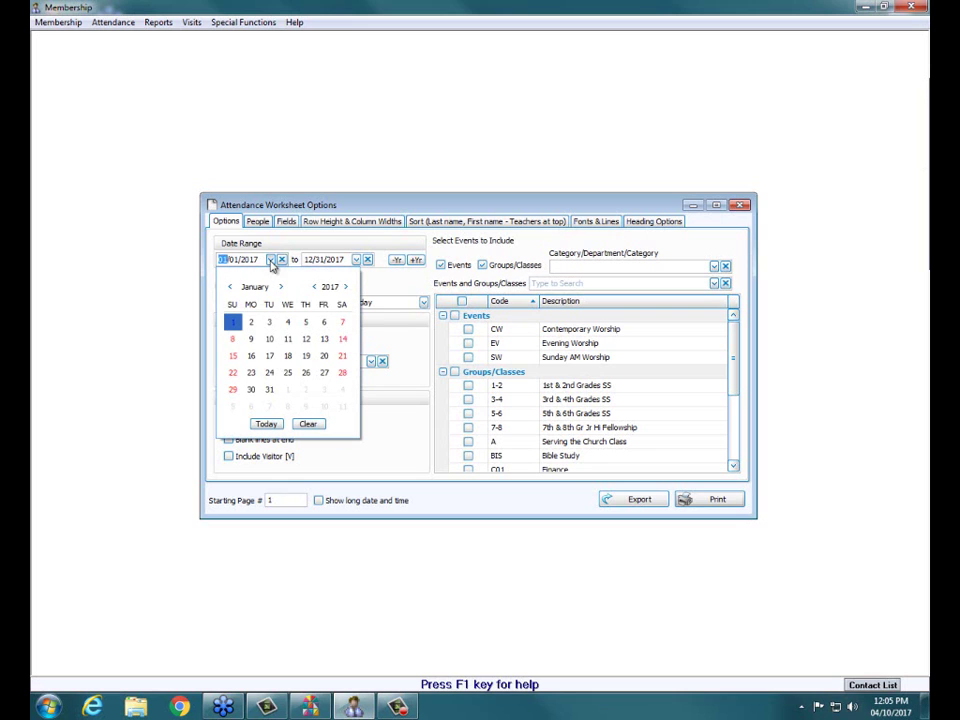
left_click(356, 260)
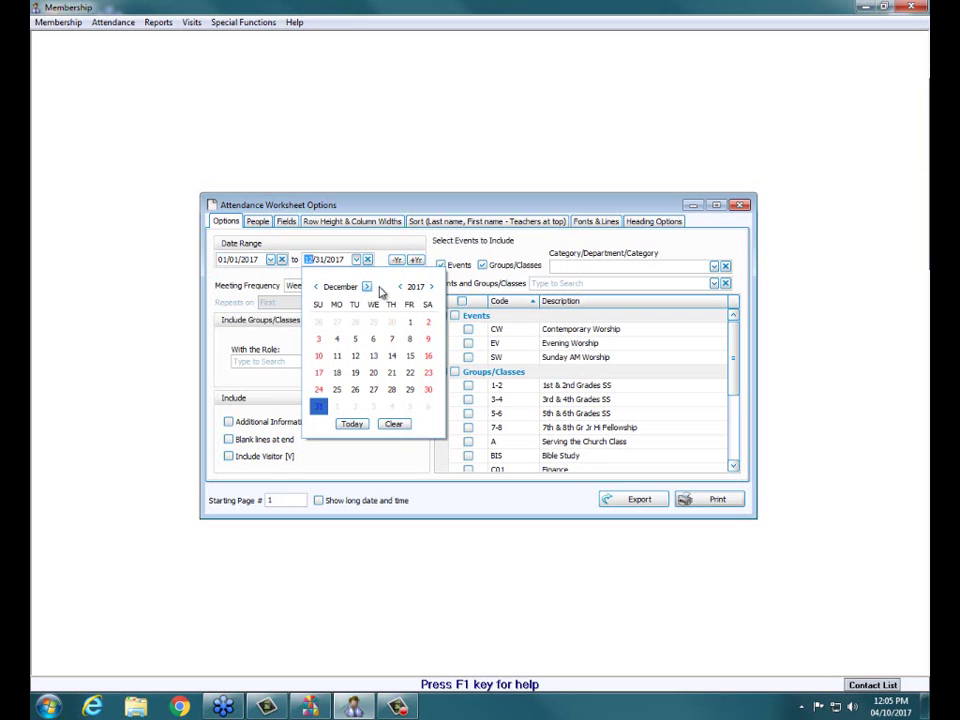
left_click(316, 287)
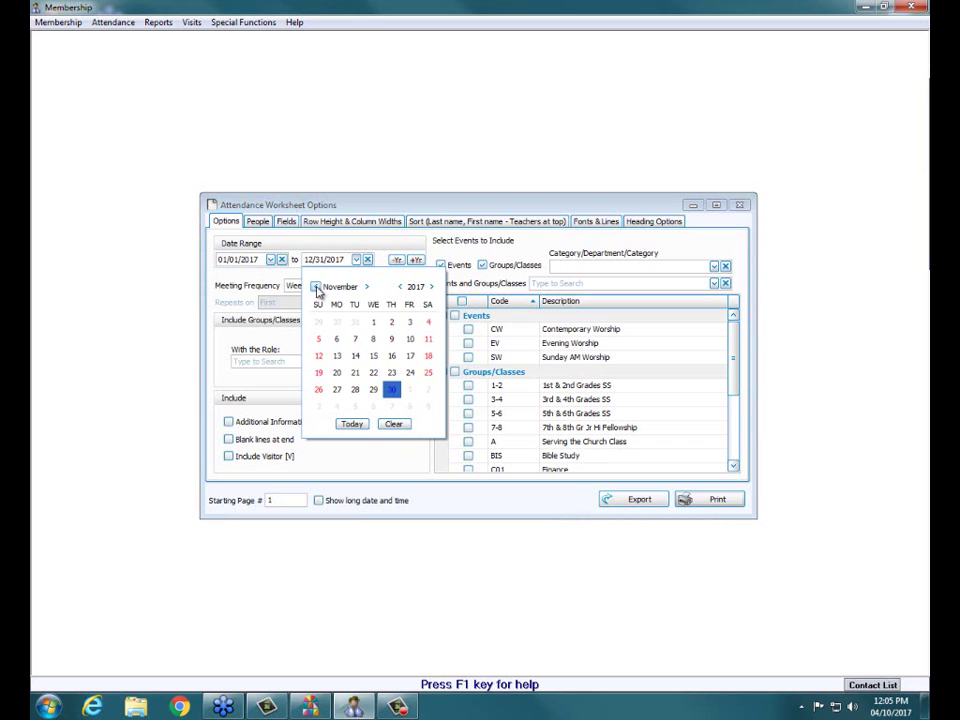
left_click(316, 287)
left_click(316, 287)
Set the attendance worksheet's date range to 04/01/2017 through 04/30/2017.
left_click(270, 260)
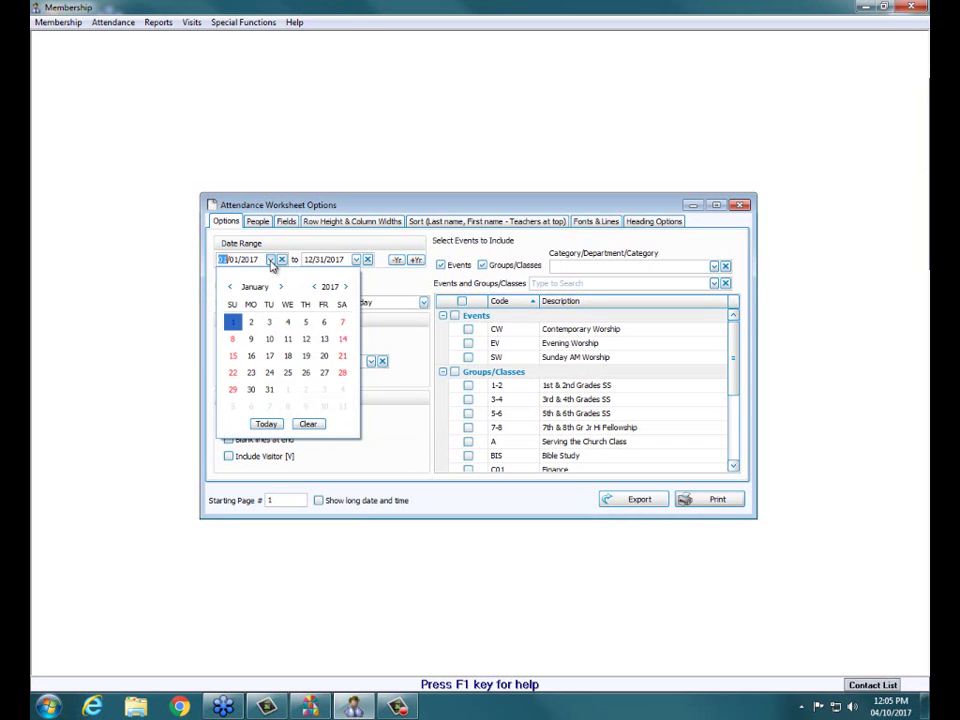
left_click(270, 260)
left_click(270, 260)
left_click(268, 424)
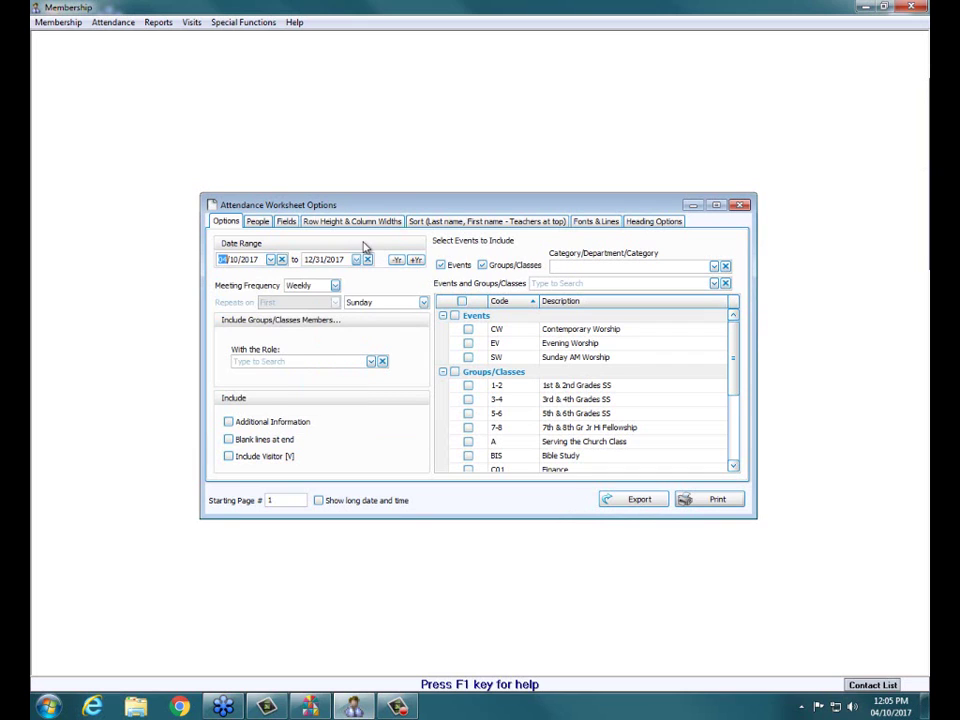
left_click(271, 260)
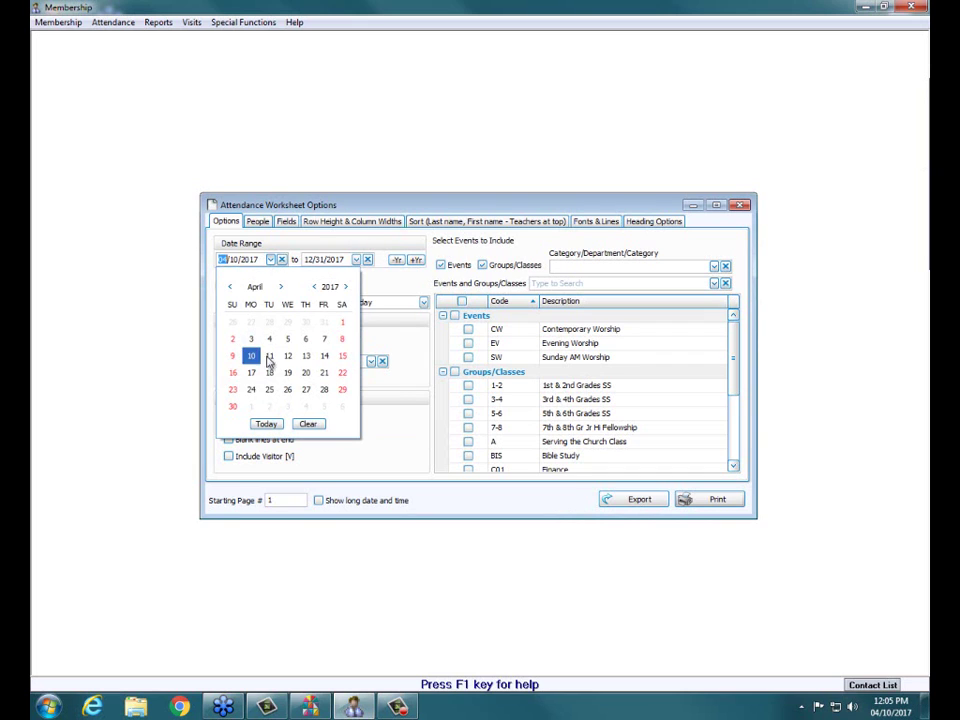
left_click(342, 322)
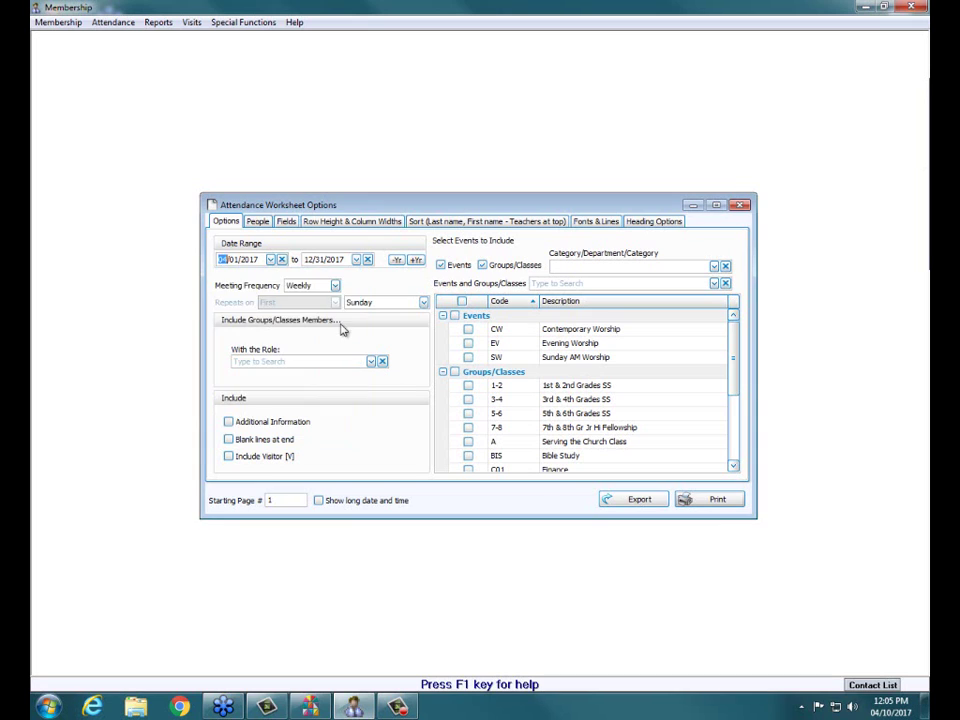
left_click(356, 259)
left_click(353, 423)
left_click(356, 259)
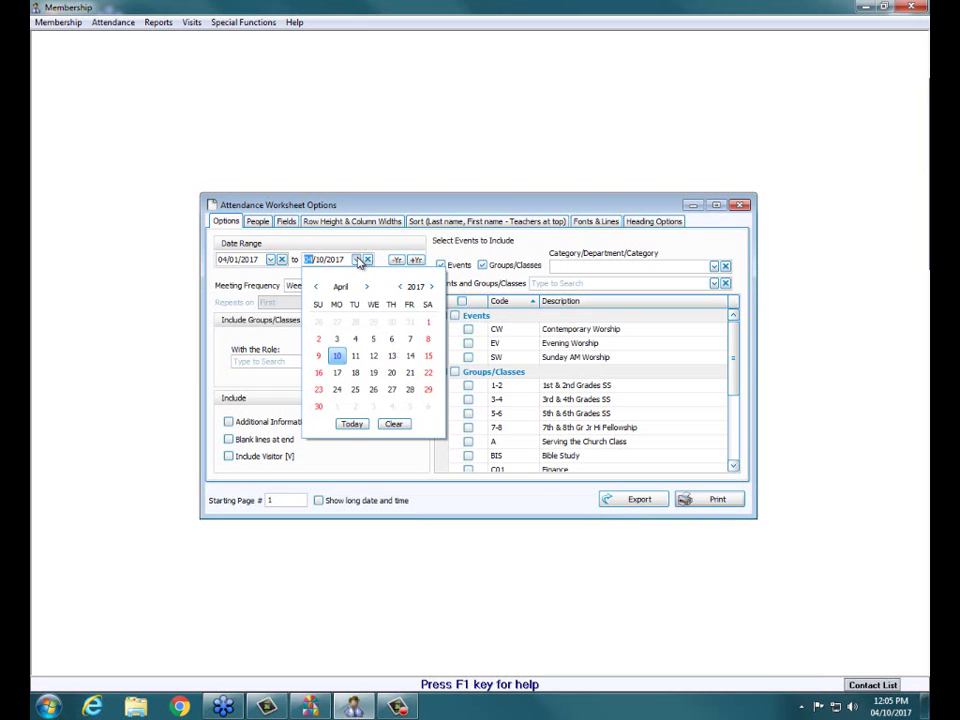
left_click(318, 406)
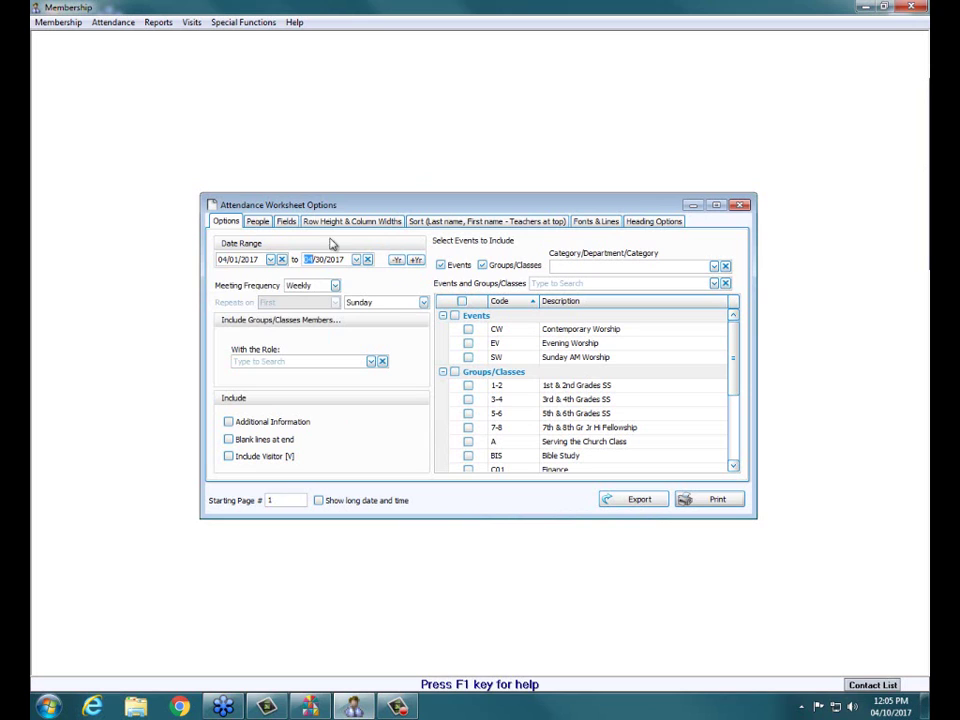
Set the attendance worksheet's date range to 05/01/2017 through 05/31/2017.
left_click(270, 259)
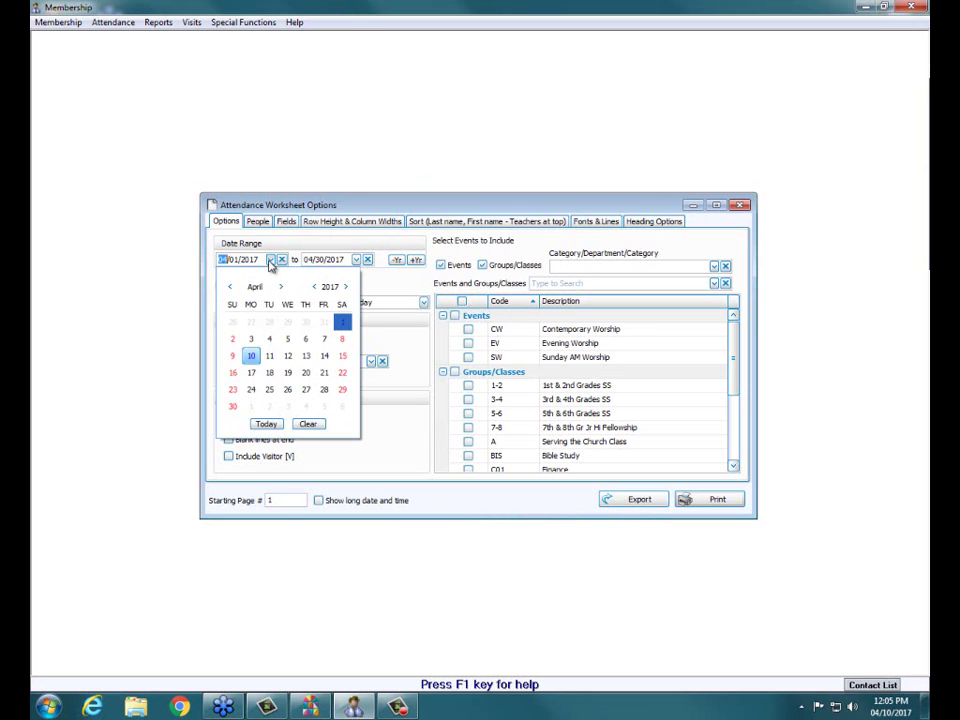
left_click(251, 406)
left_click(357, 259)
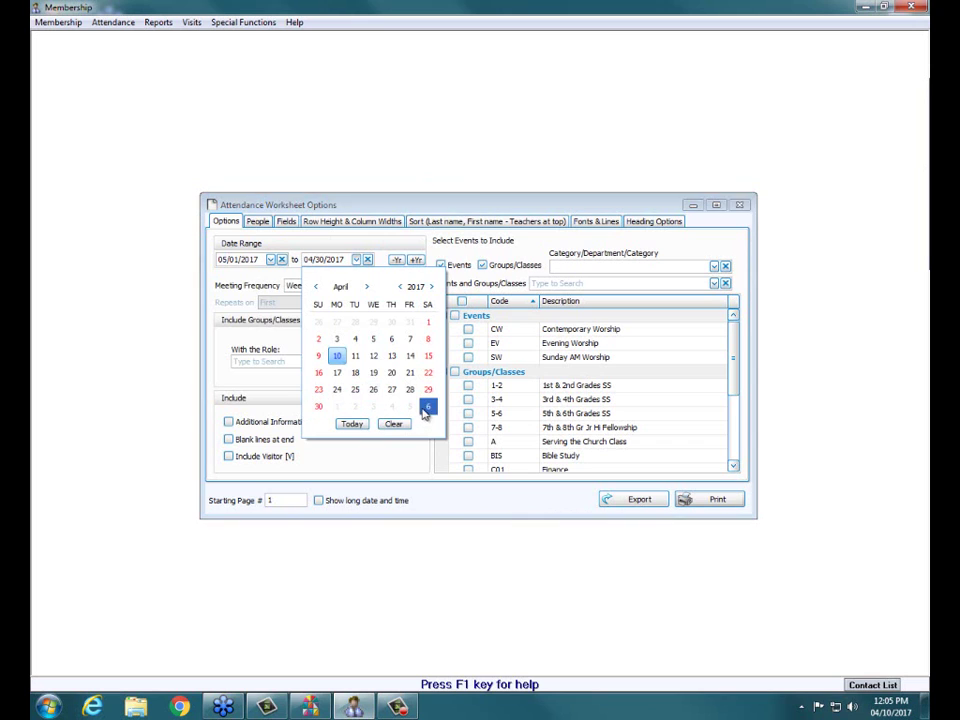
left_click(428, 406)
left_click(357, 259)
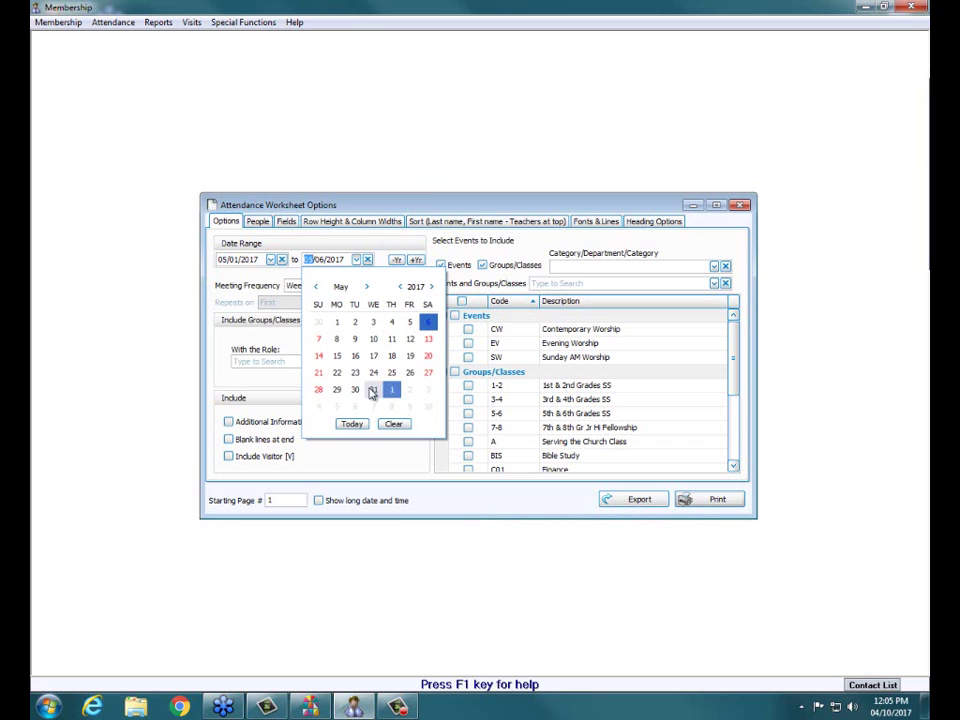
left_click(373, 389)
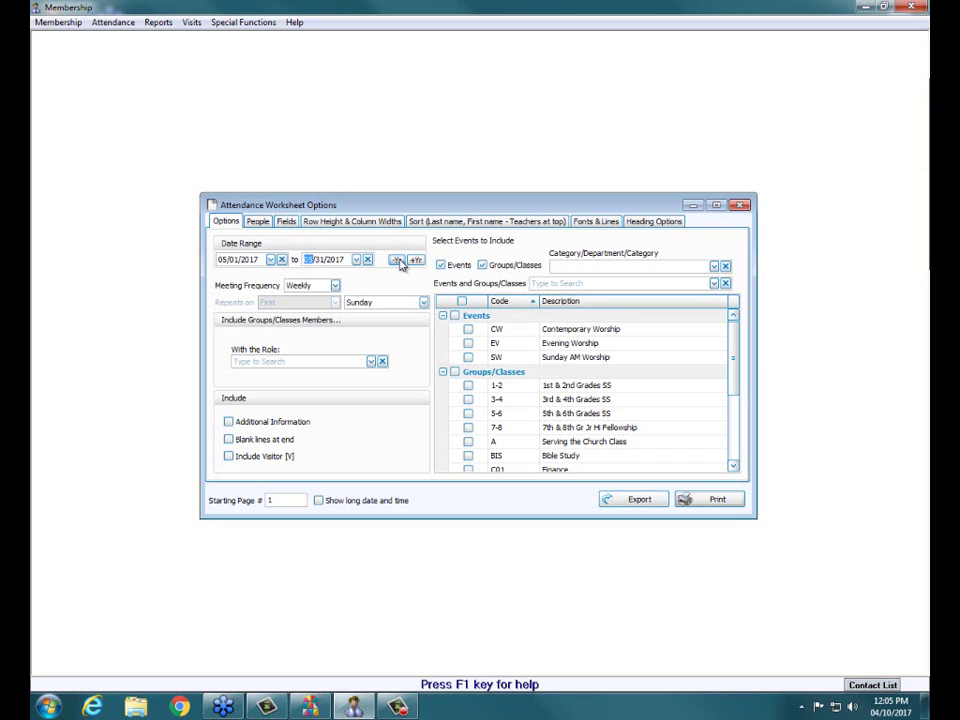
Try the Daily meeting frequency, set it back to Weekly and check the weekday choices for the repeat day.
left_click(336, 286)
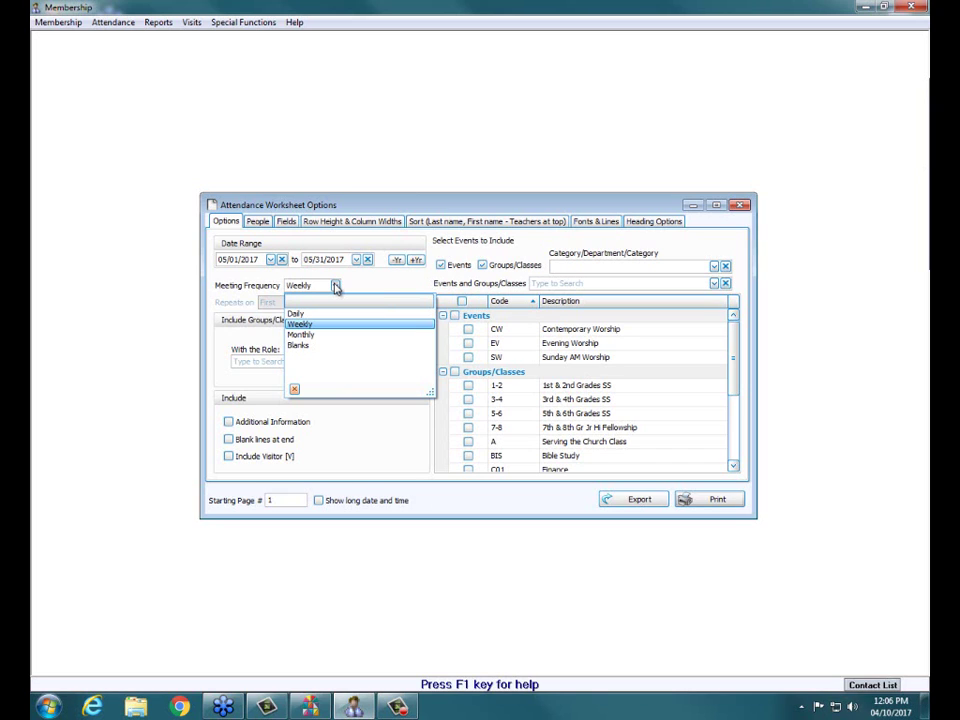
left_click(327, 314)
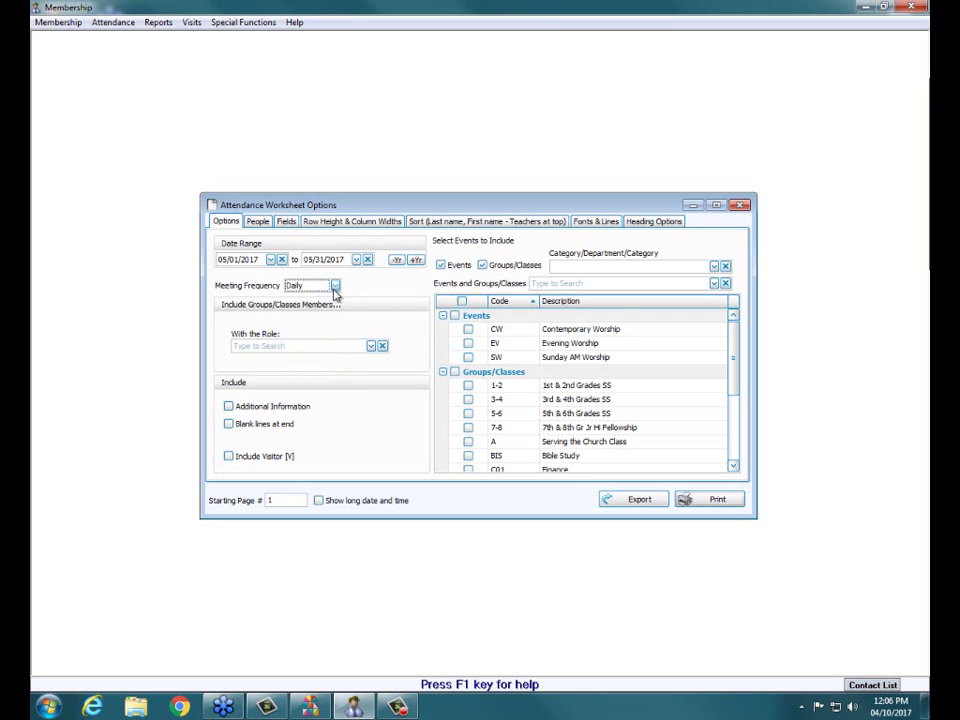
left_click(335, 287)
left_click(327, 325)
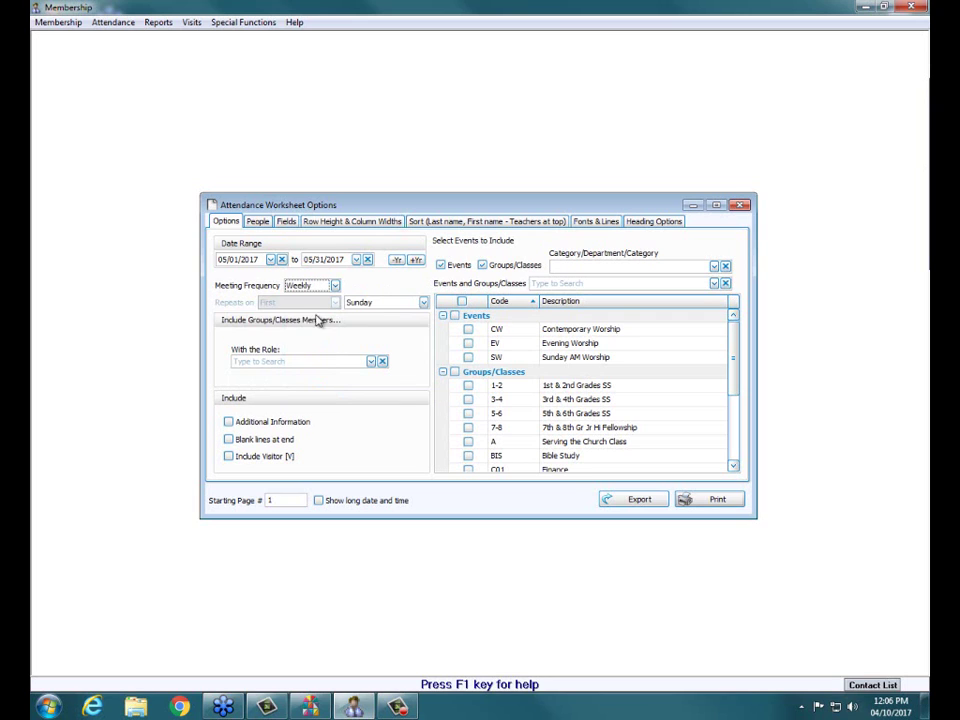
left_click(424, 302)
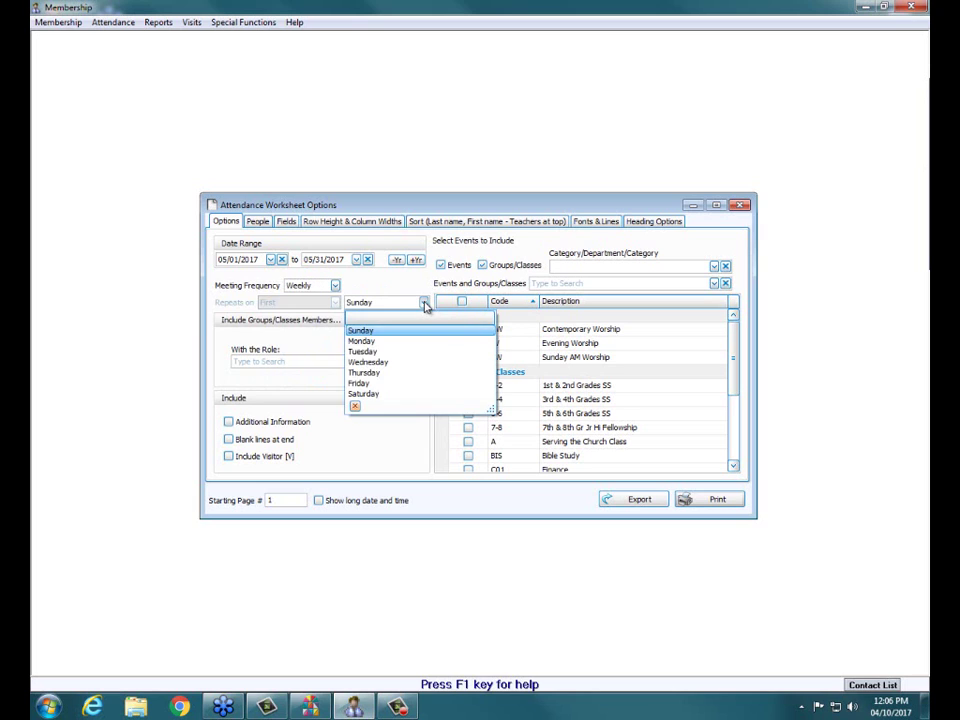
left_click(424, 303)
Try the Monthly and Blanks meeting frequencies, check the monthly repeat choices, and set the frequency back to Weekly.
left_click(335, 286)
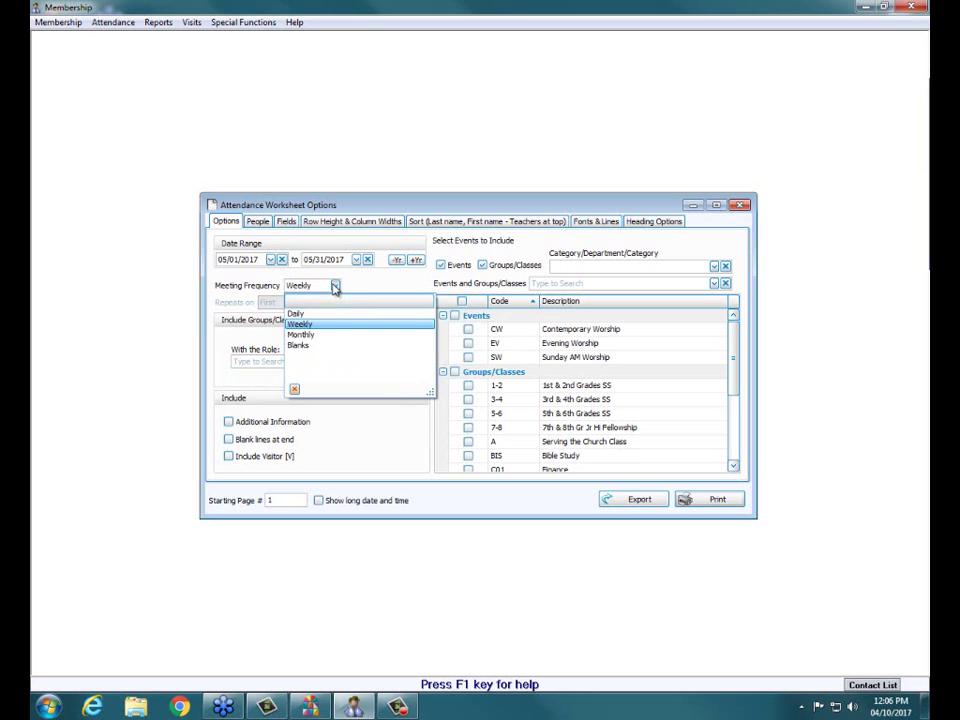
left_click(326, 335)
left_click(335, 303)
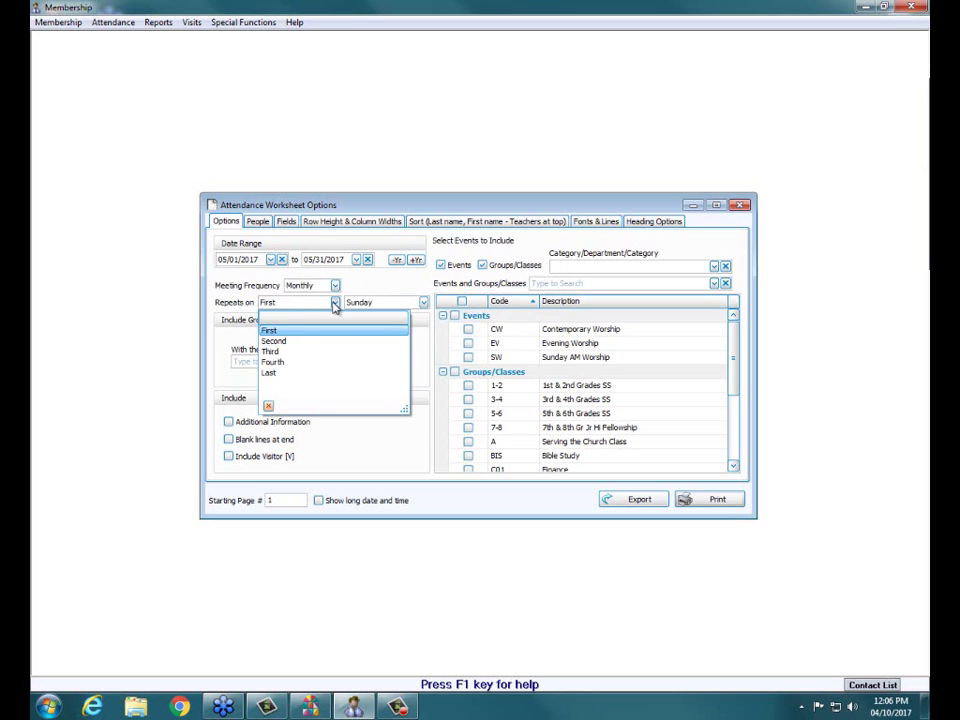
left_click(335, 286)
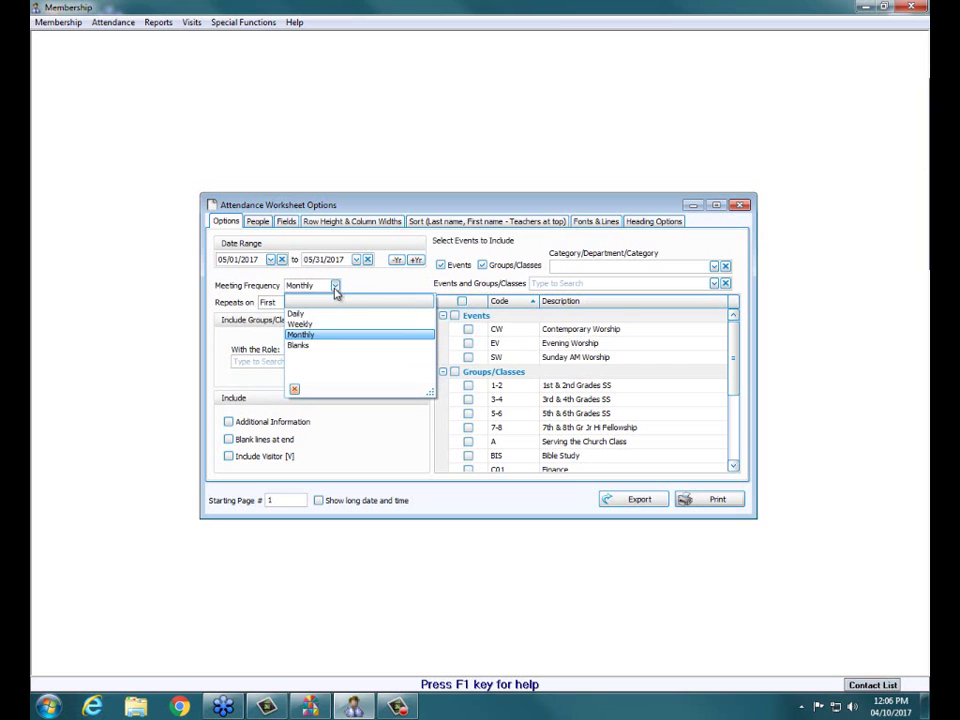
left_click(326, 346)
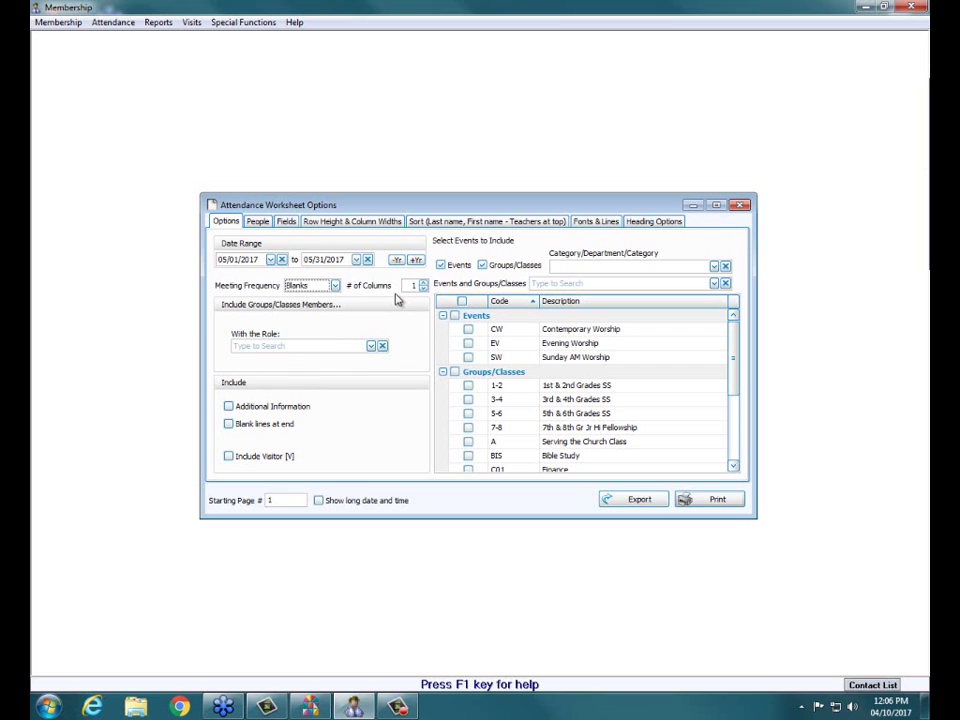
left_click(335, 286)
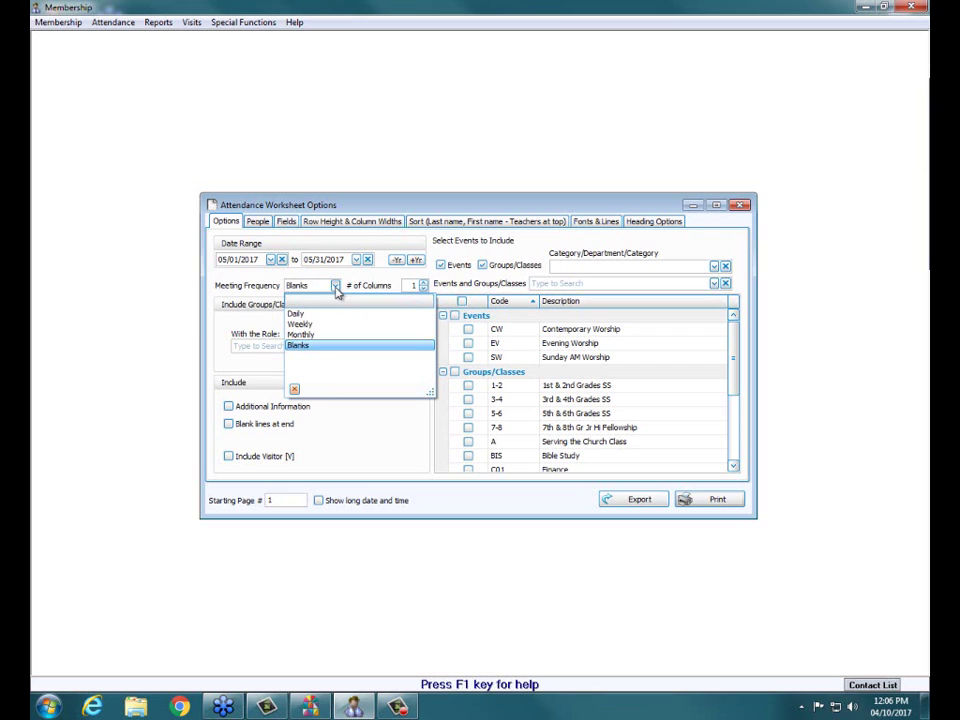
left_click(321, 326)
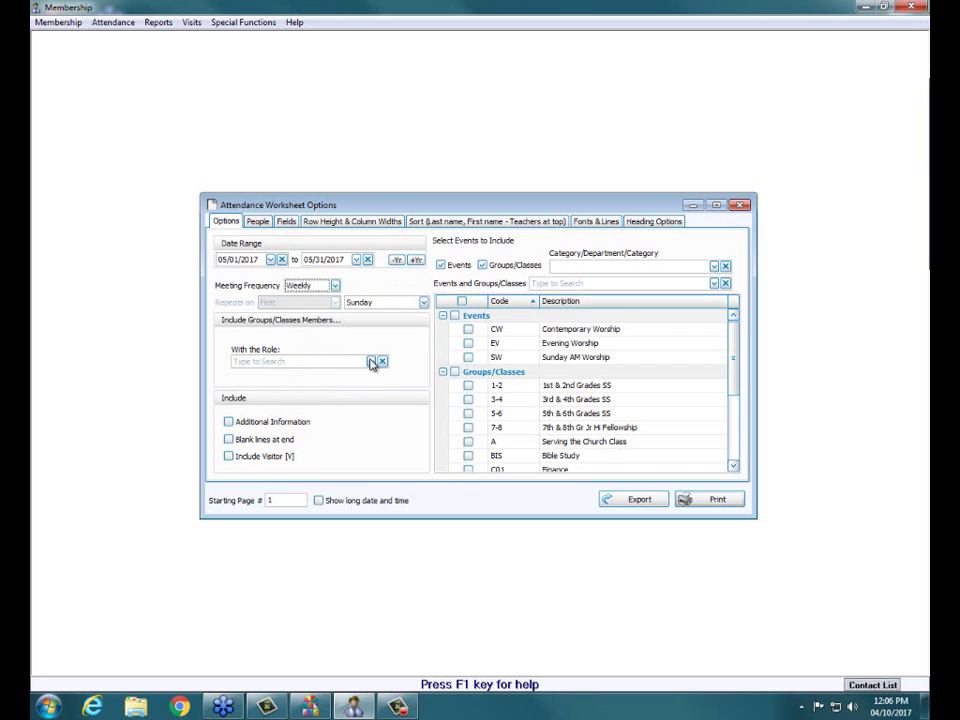
Check the member role choices and include Additional Information, Blank lines at end and Visitor [V] in the worksheet.
left_click(371, 361)
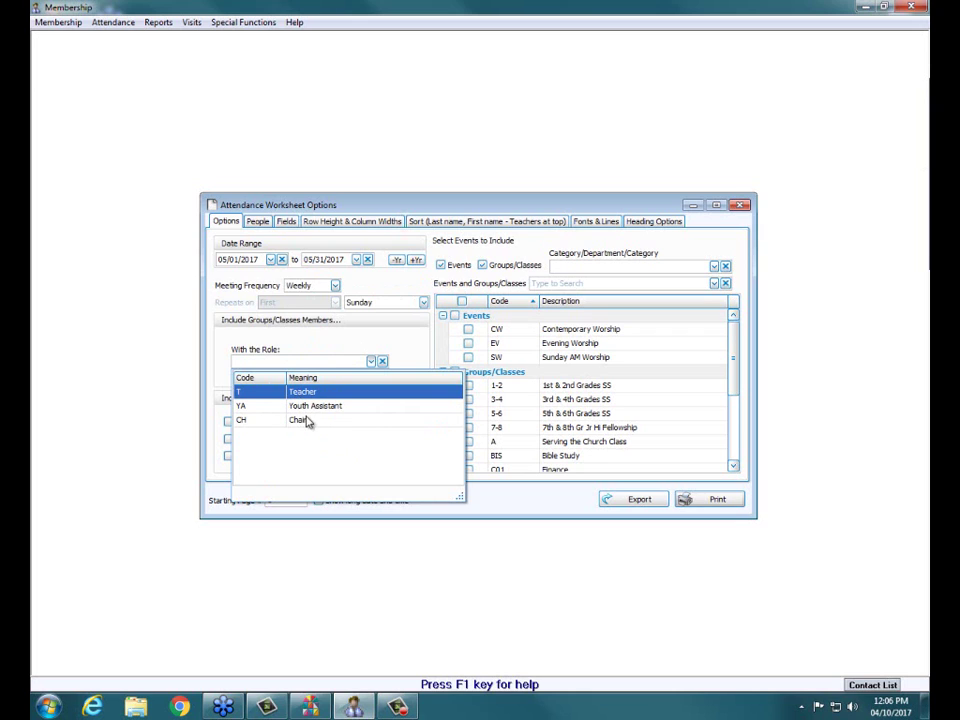
left_click(358, 340)
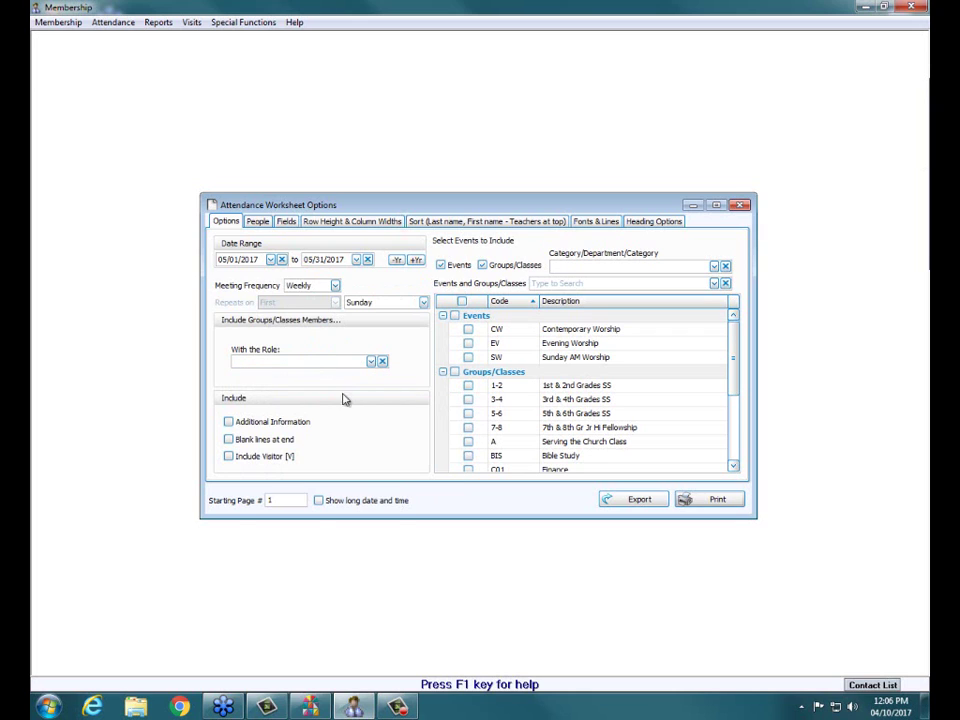
left_click(229, 423)
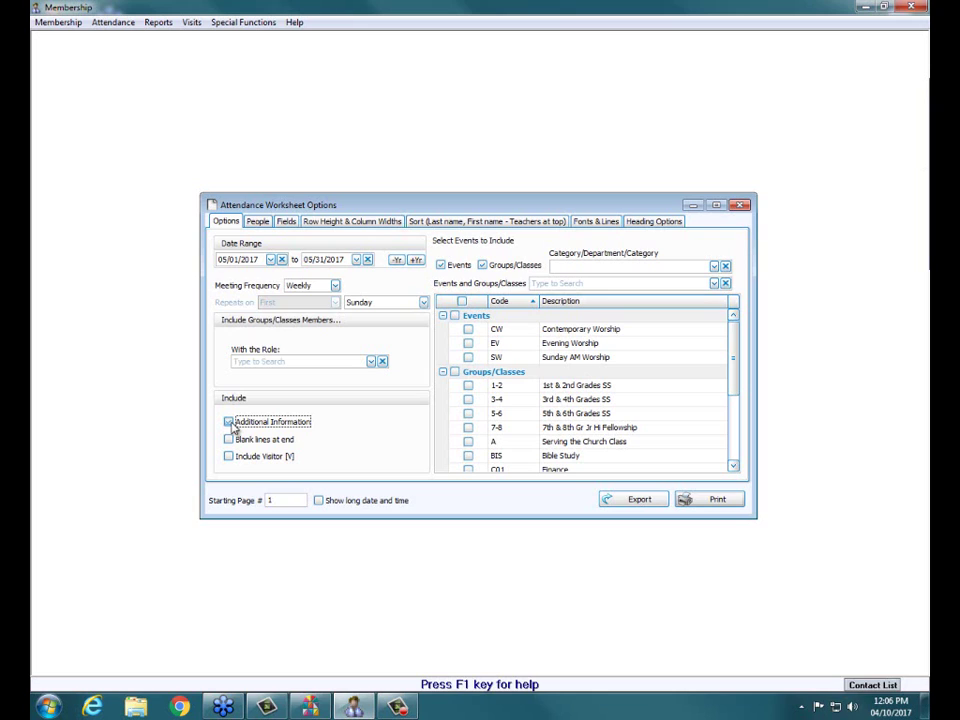
left_click(229, 422)
left_click(229, 439)
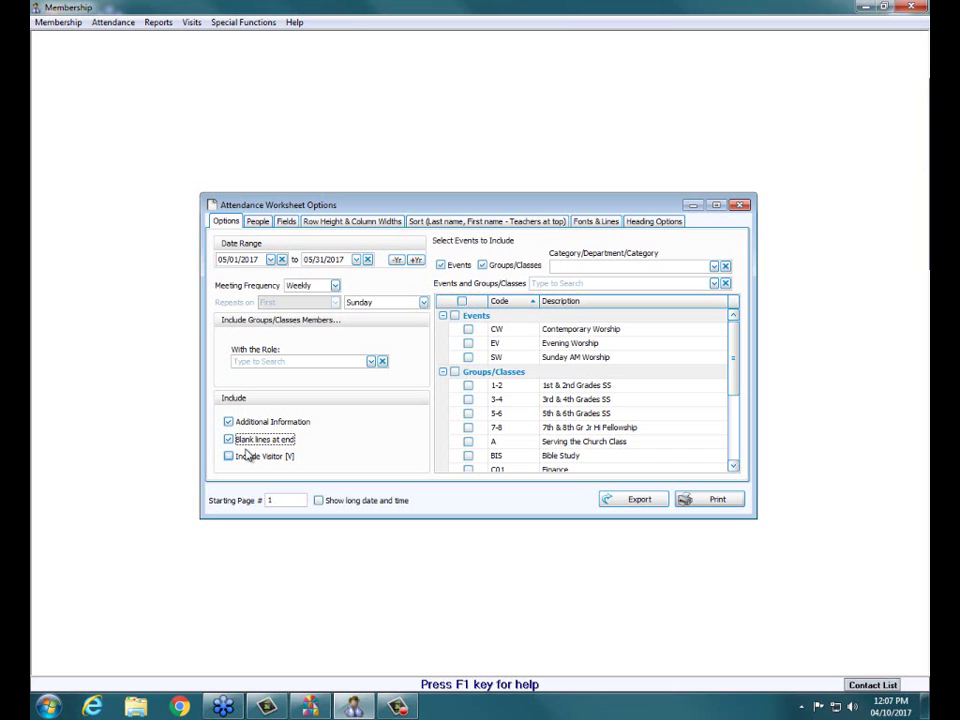
left_click(229, 456)
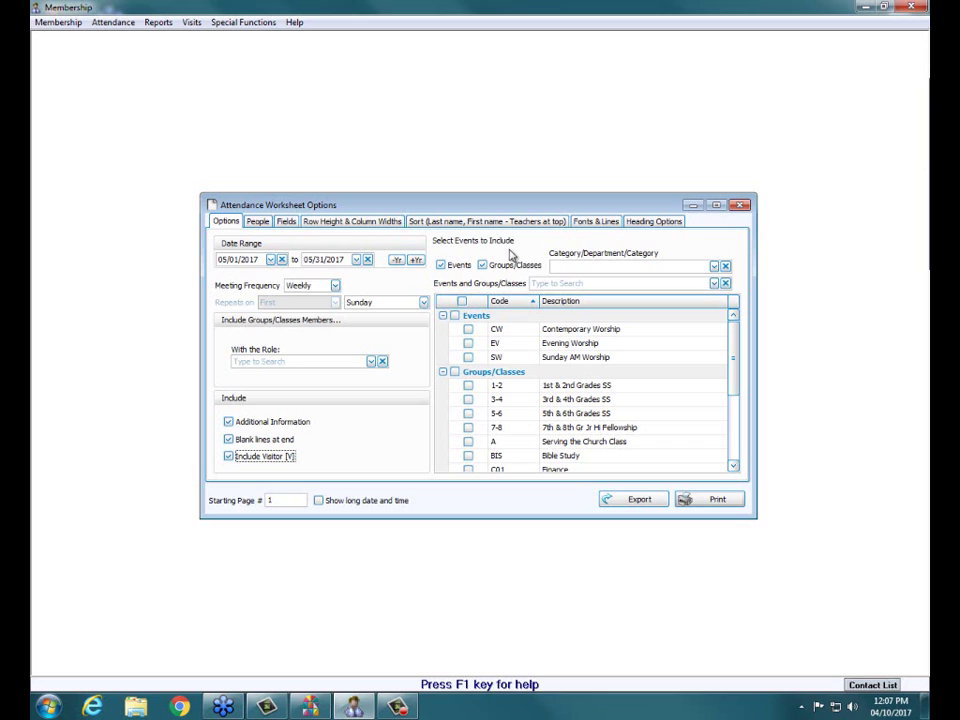
Check the category choices and the event and group/class choices available for the worksheet.
left_click(450, 270)
left_click(714, 268)
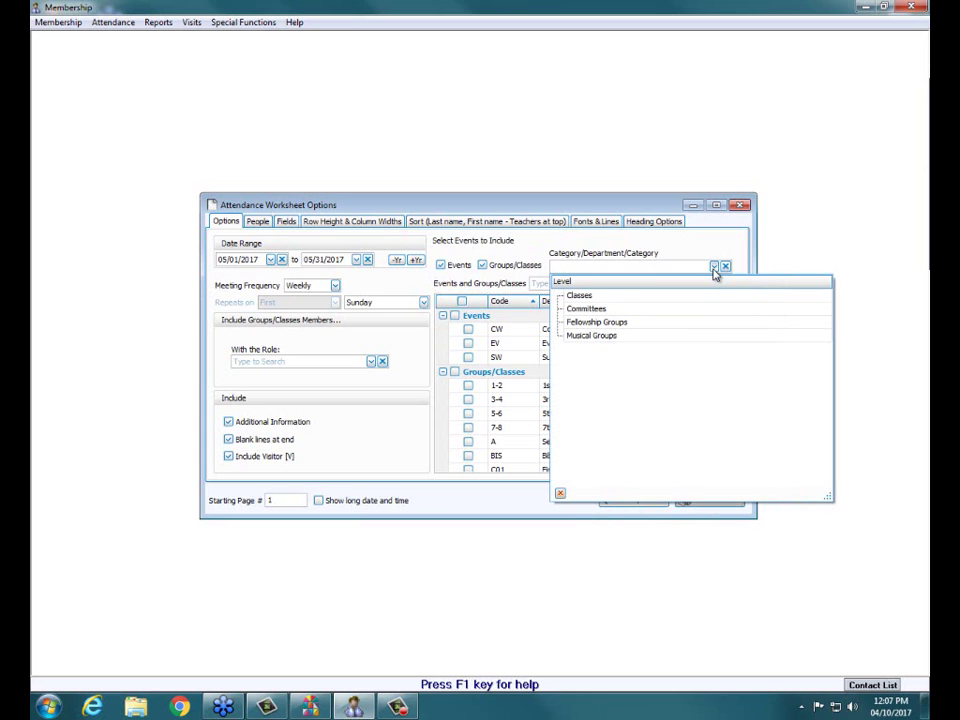
left_click(714, 266)
left_click(714, 283)
left_click(714, 283)
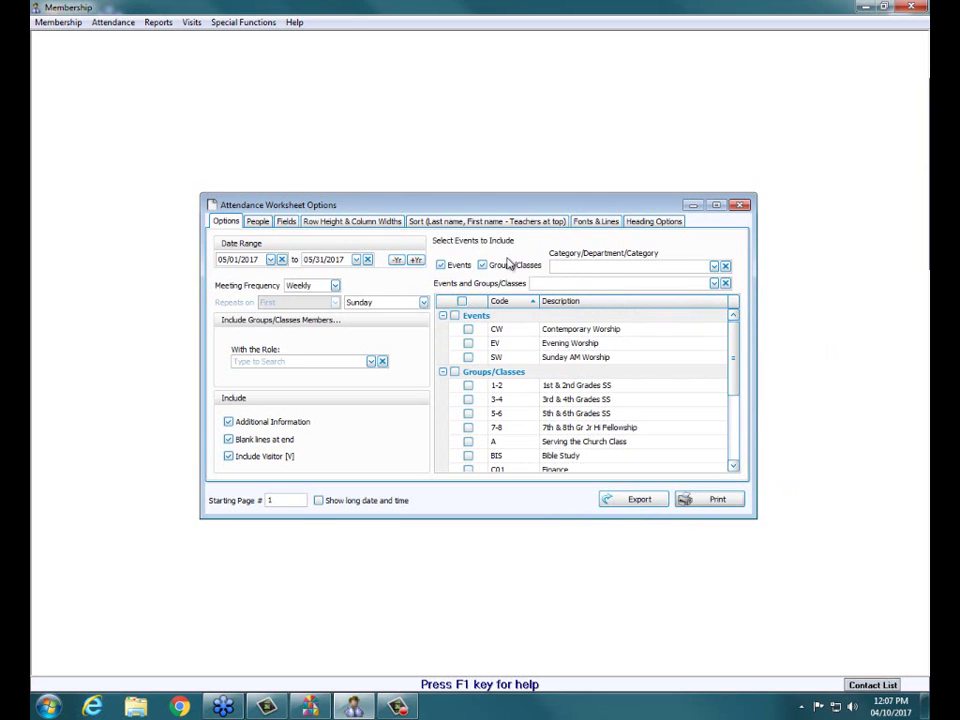
Limit the choices to events only, include groups/classes again and look through the combined list.
left_click(483, 266)
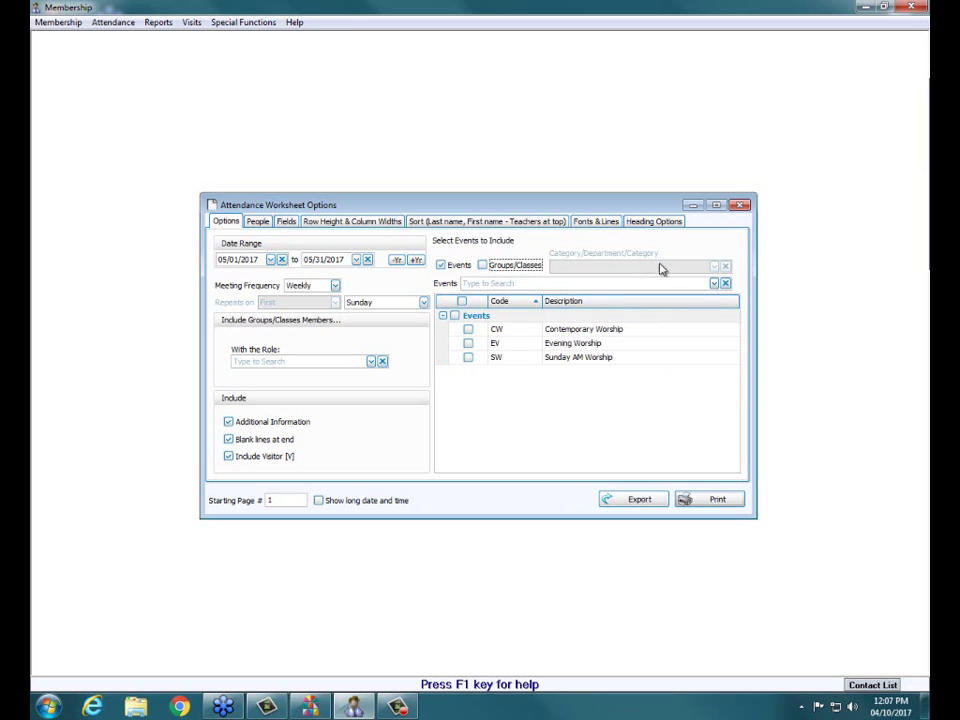
left_click(714, 283)
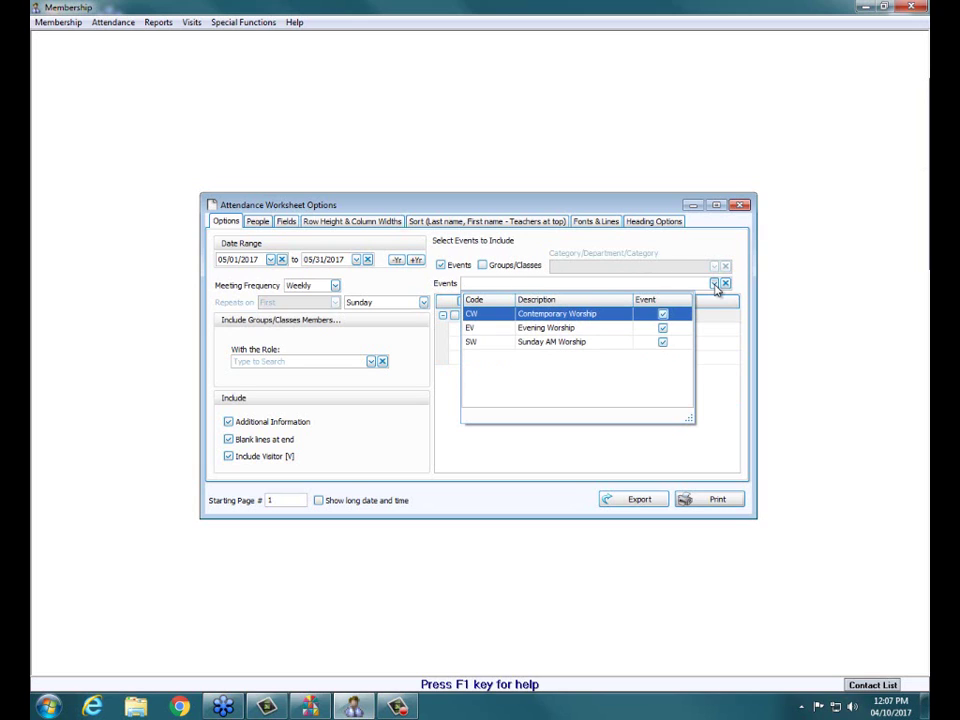
left_click(484, 267)
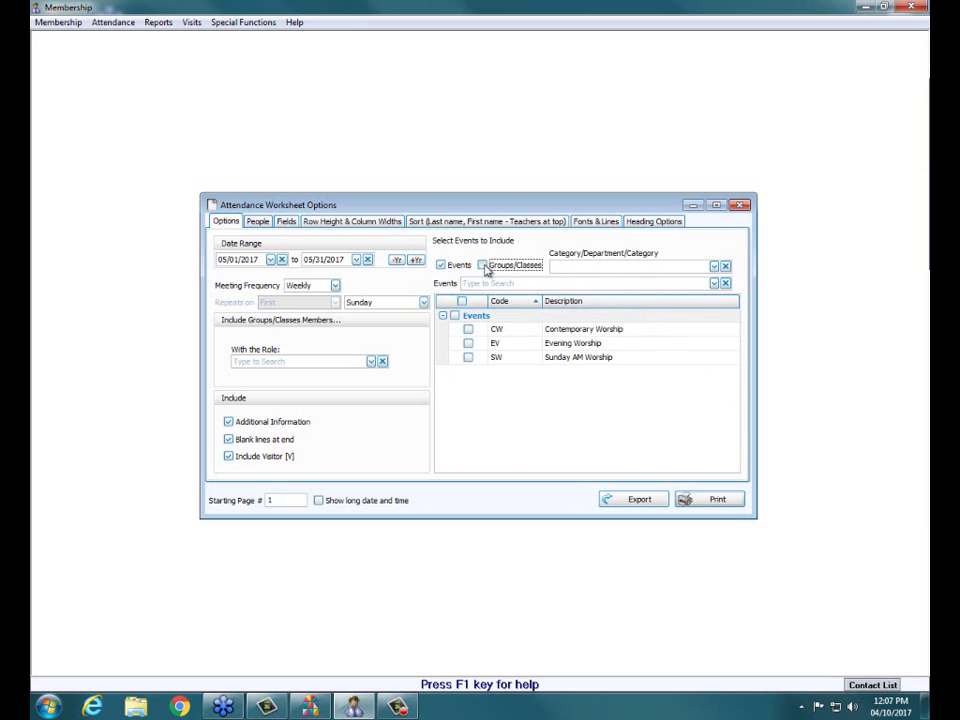
left_click(483, 266)
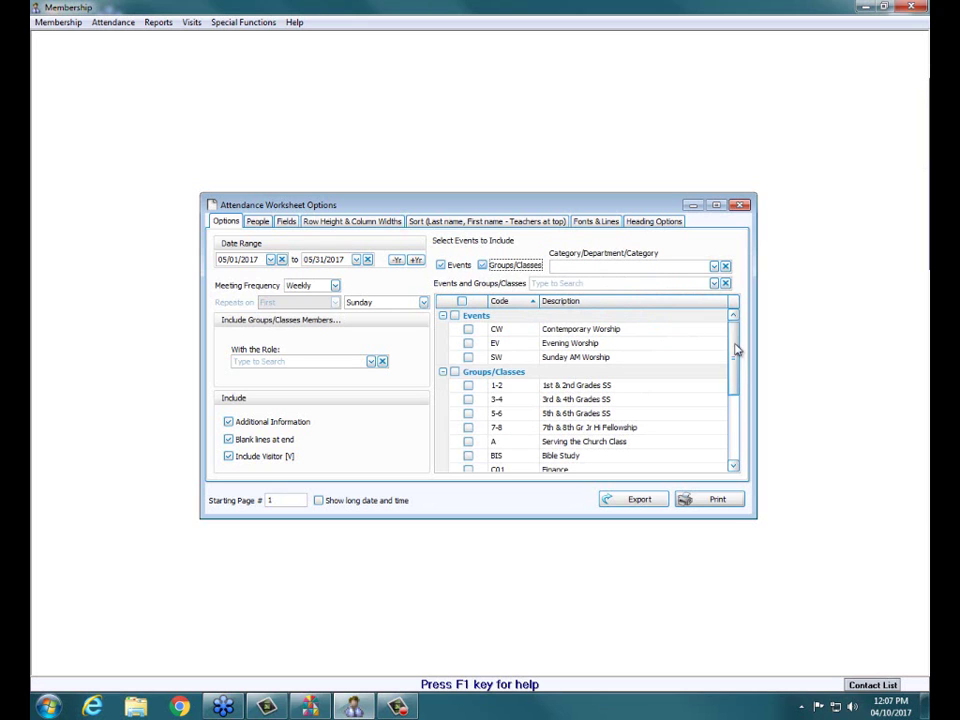
left_click(714, 283)
scroll(716, 327, "down", 2)
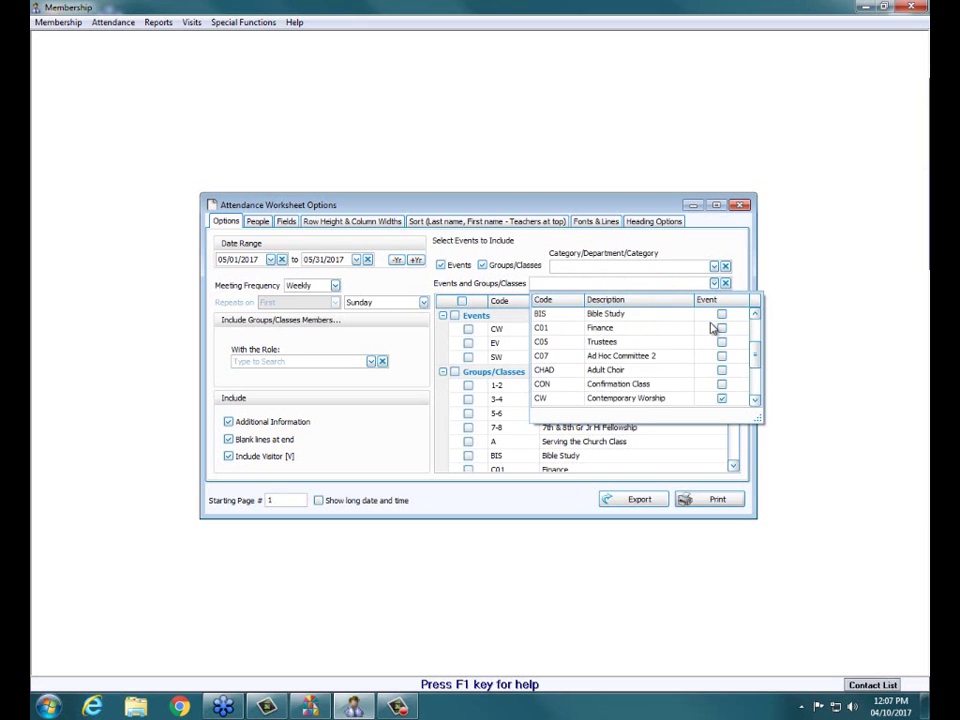
scroll(713, 327, "down", 2)
scroll(713, 327, "up", 3)
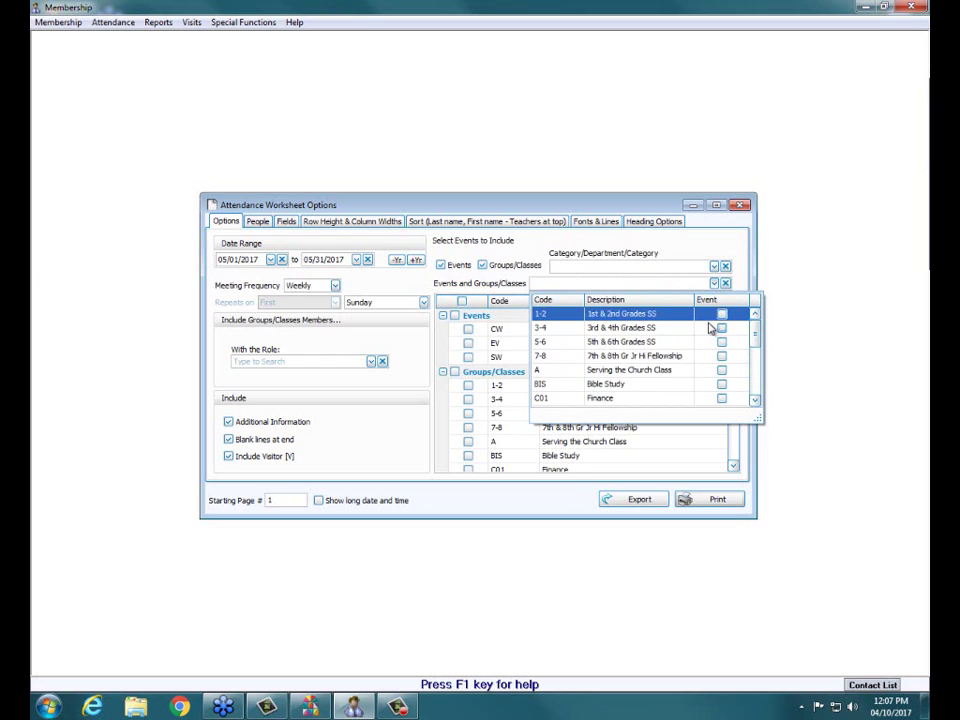
Show only groups/classes and filter them by the Musical Groups category.
left_click(441, 265)
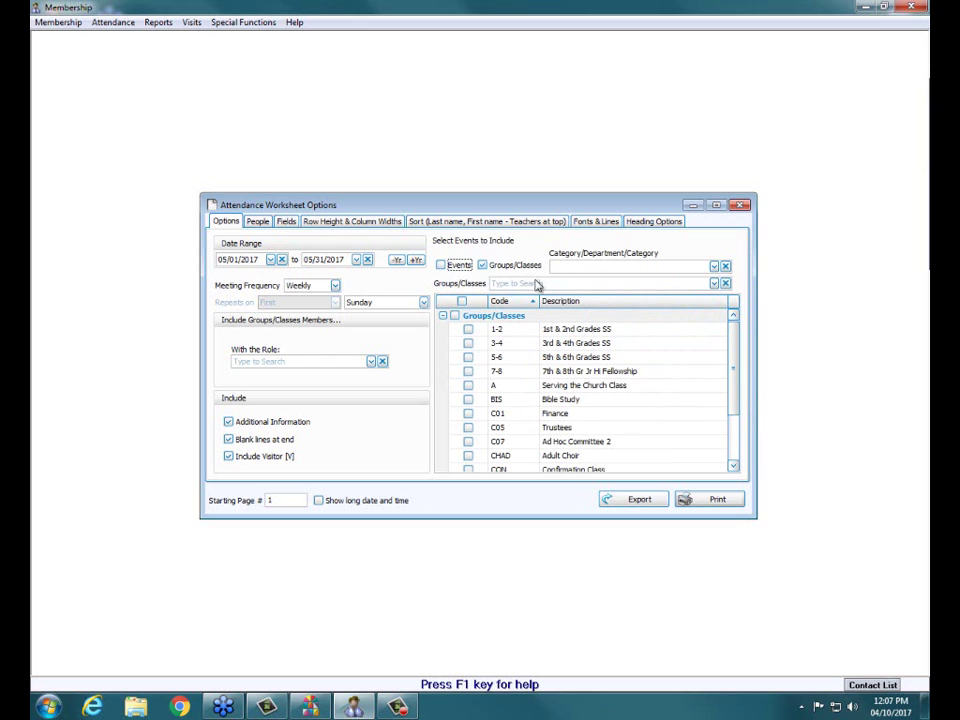
left_click(714, 266)
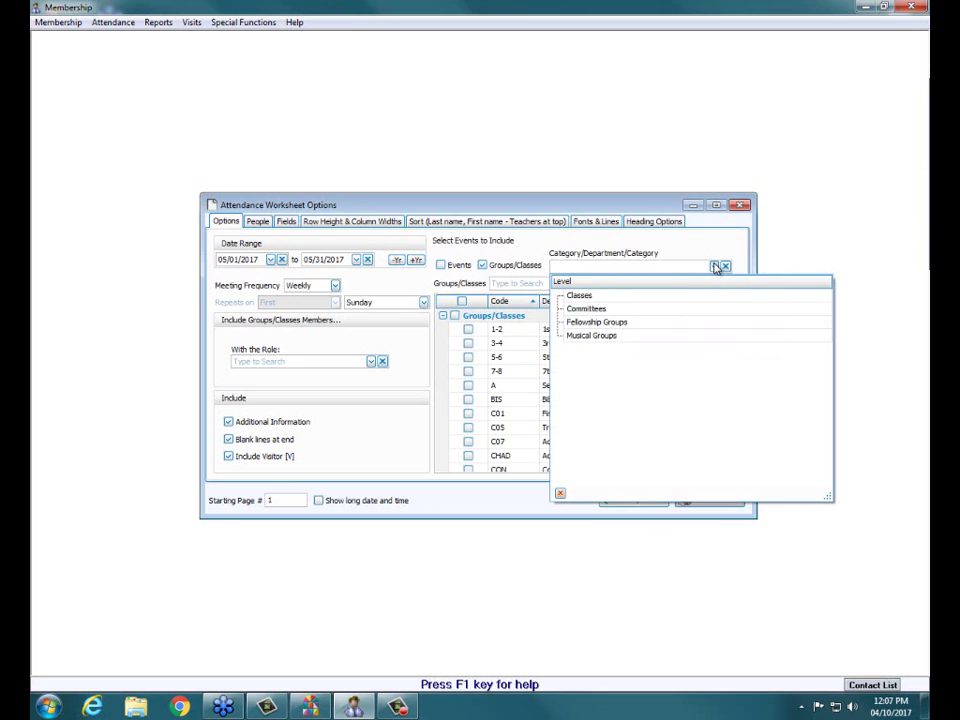
left_click(645, 342)
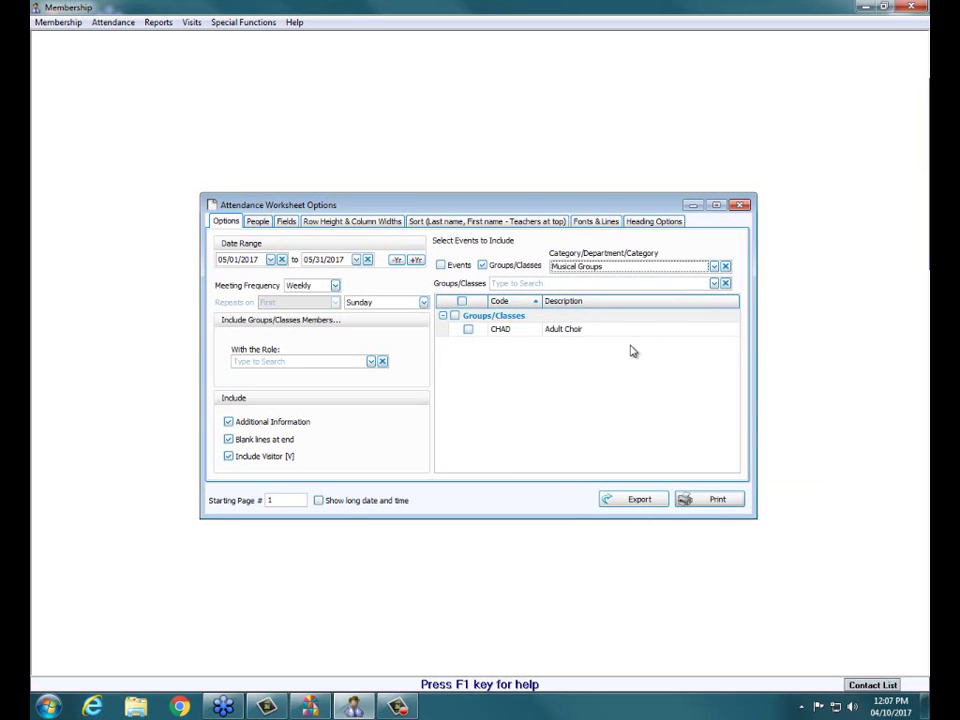
Limit the list to events and select Sunday AM Worship for the worksheet.
left_click(483, 265)
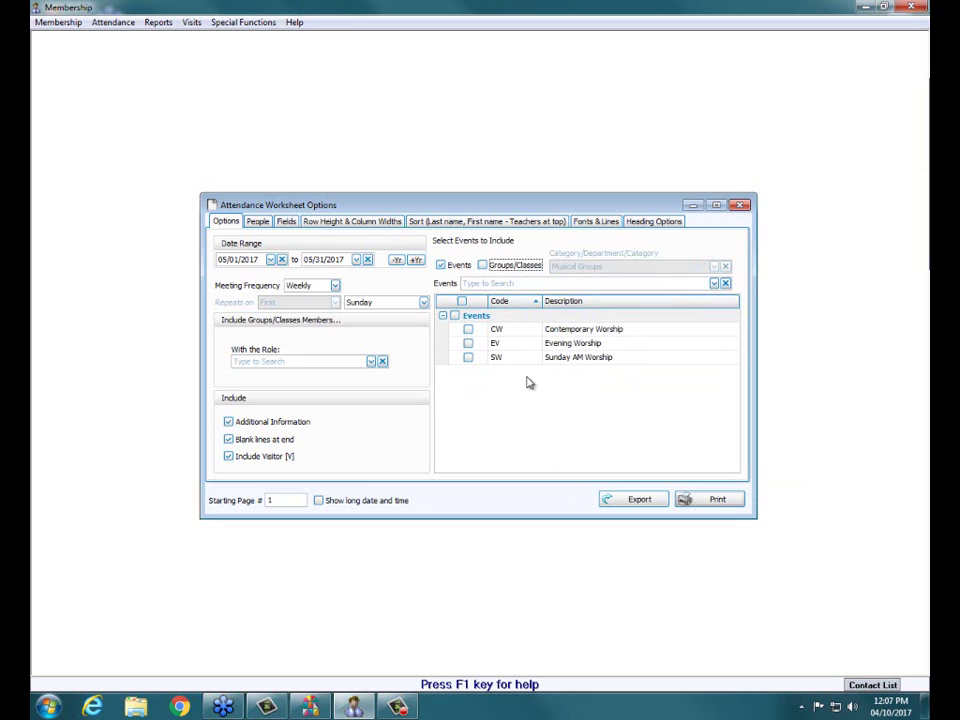
left_click(468, 358)
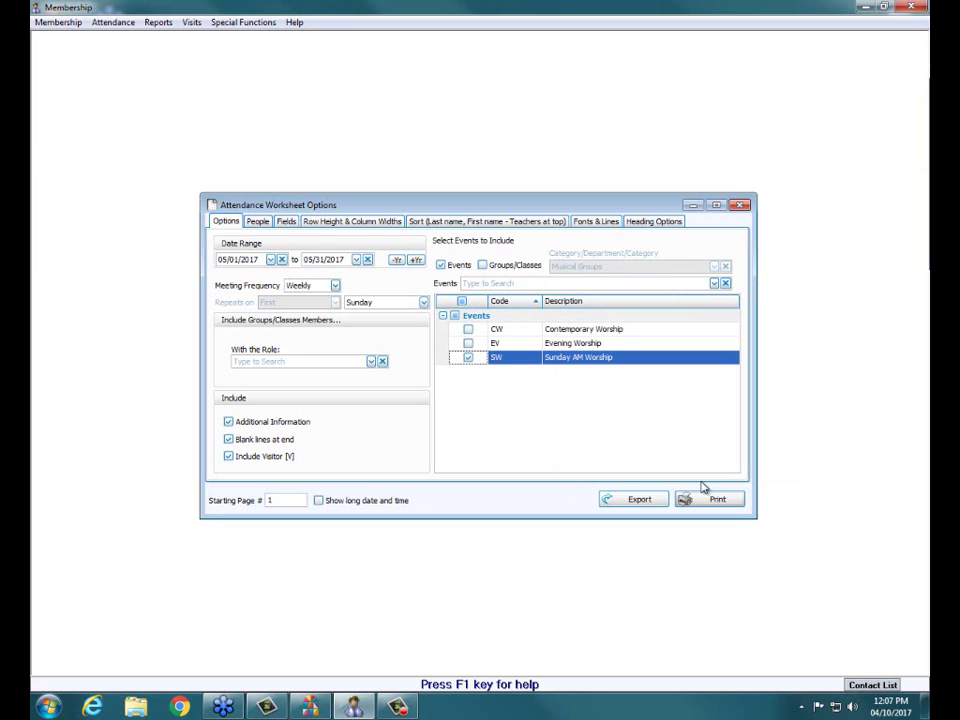
Open the people selection options and check which membership fields can serve as selection criteria.
left_click(257, 222)
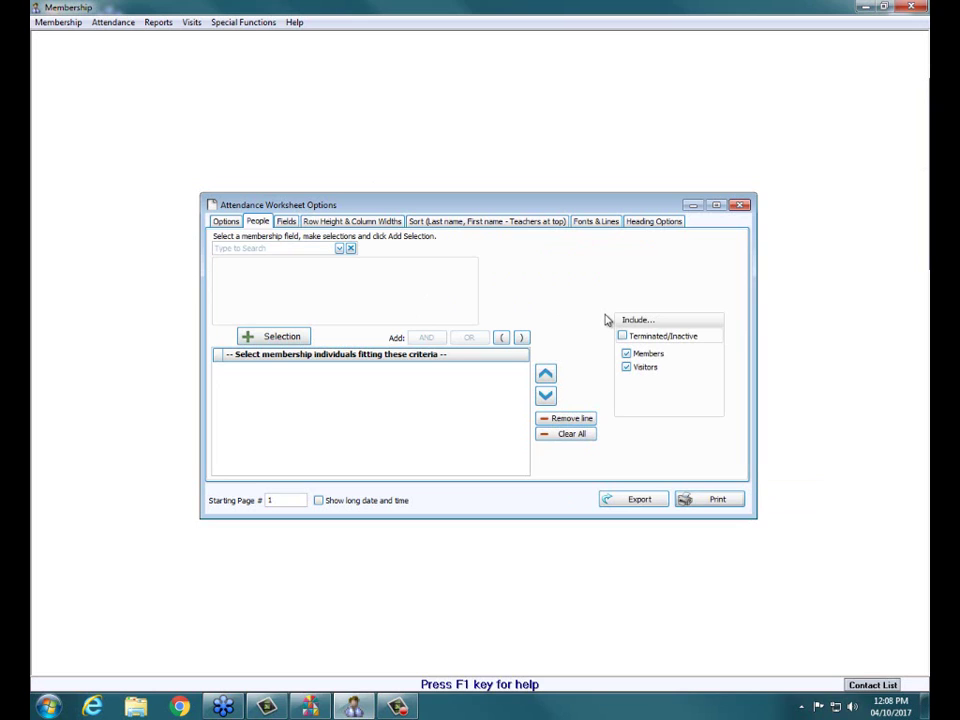
left_click(339, 248)
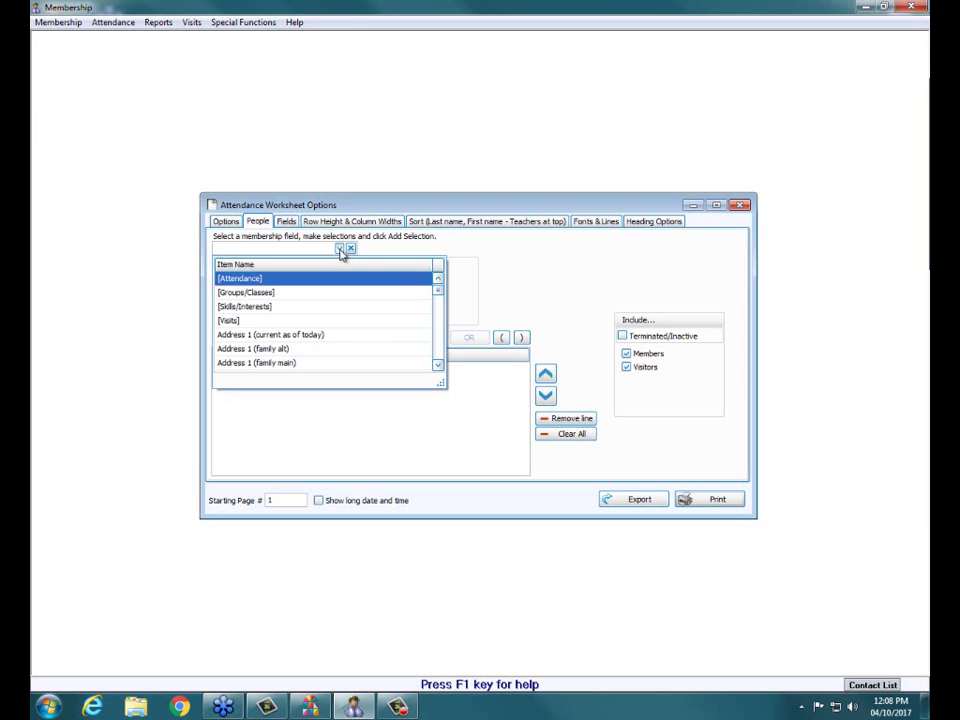
left_click(522, 298)
Remove Birth Date from the worksheet's visible fields.
left_click(287, 222)
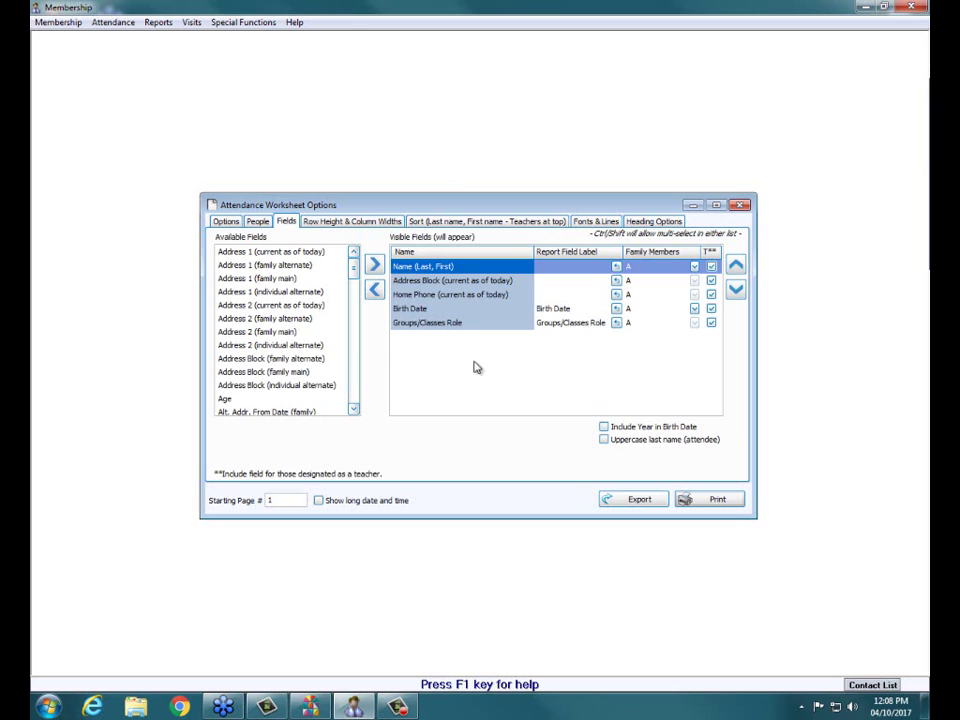
left_click(412, 309)
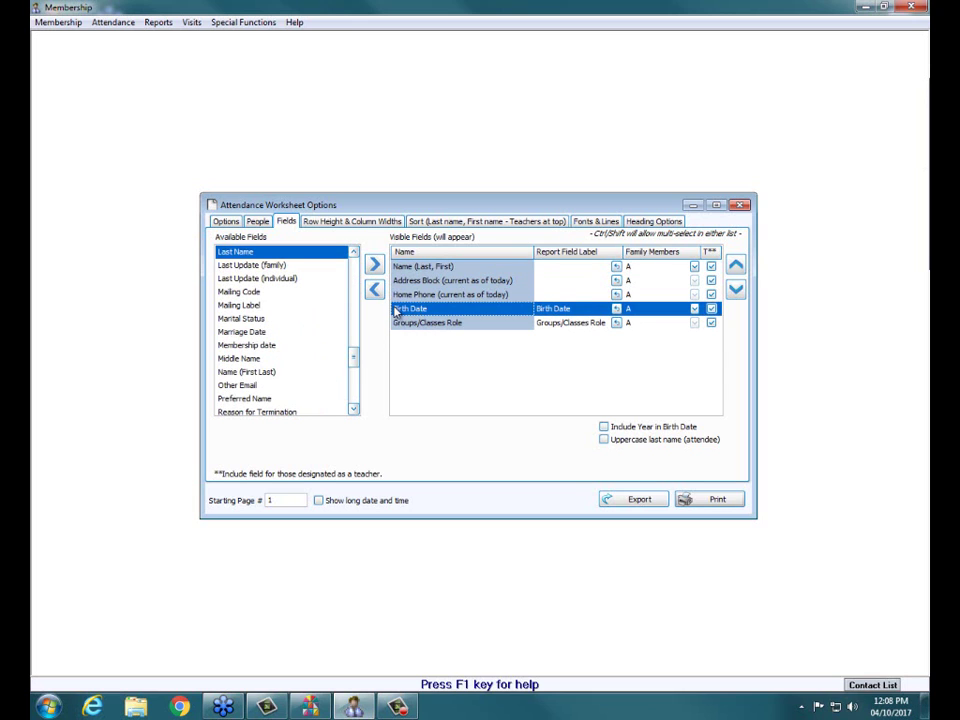
left_click(375, 290)
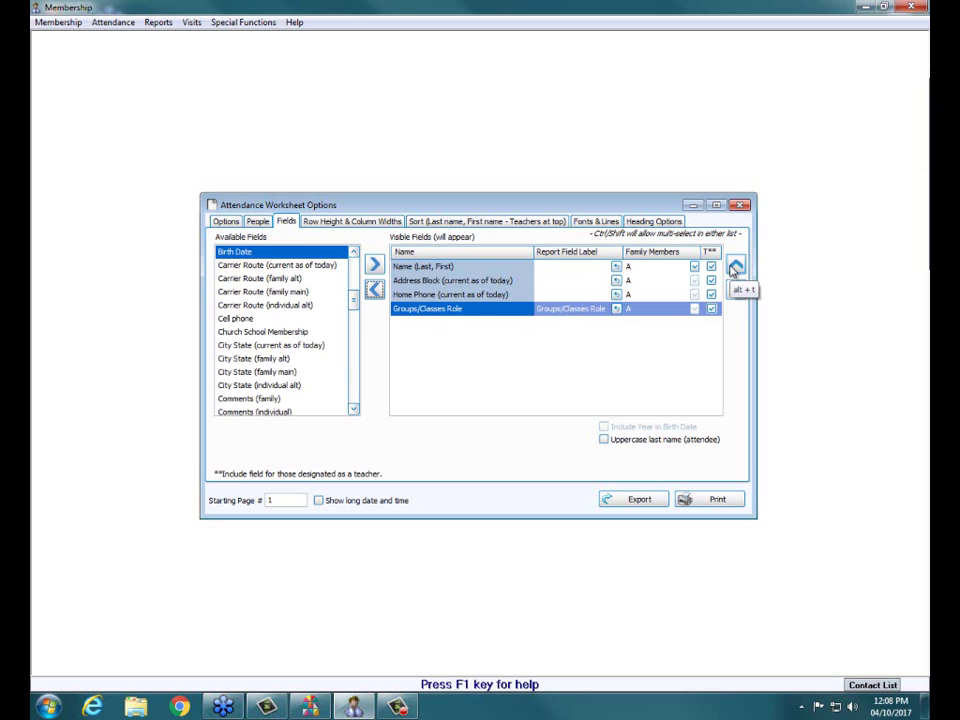
Place Home Phone above Address Block in the visible fields and give Address Block the report label Address.
left_click(466, 295)
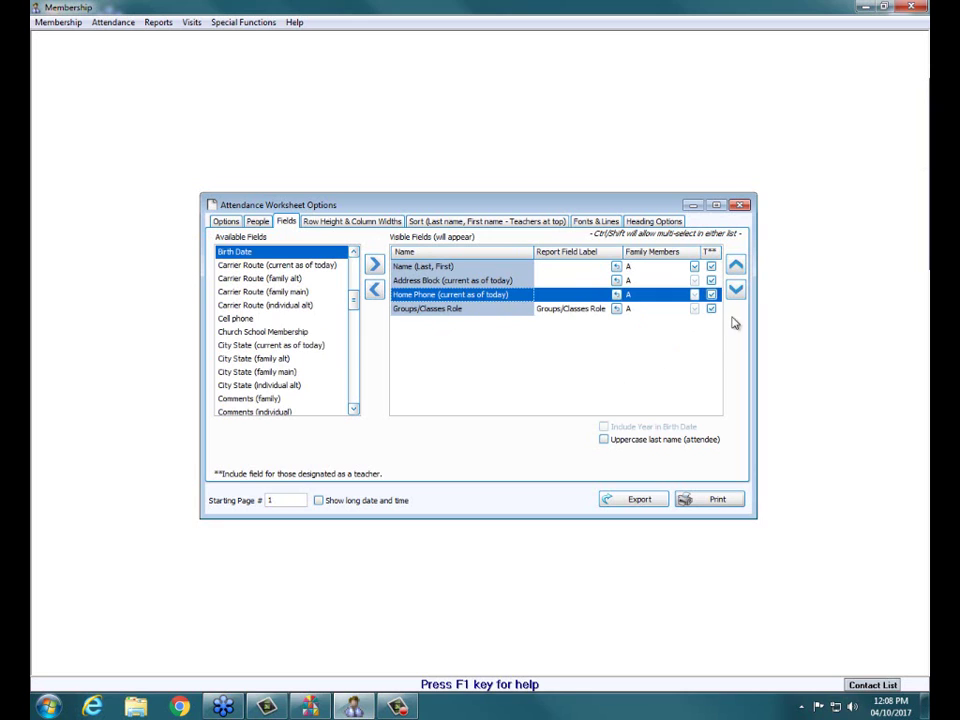
left_click(736, 267)
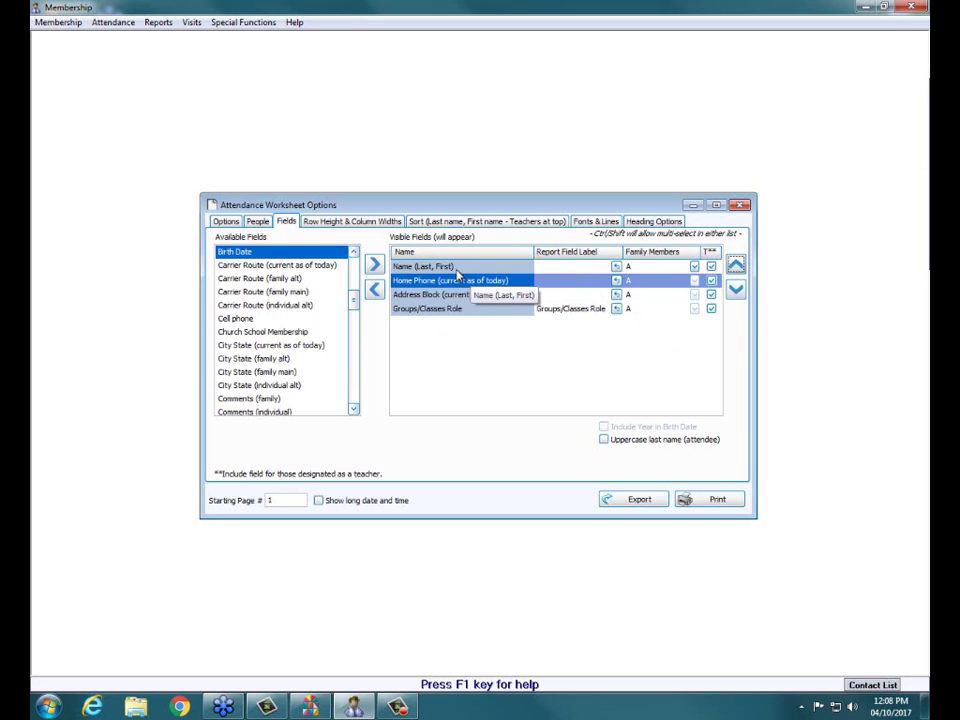
left_click(560, 295)
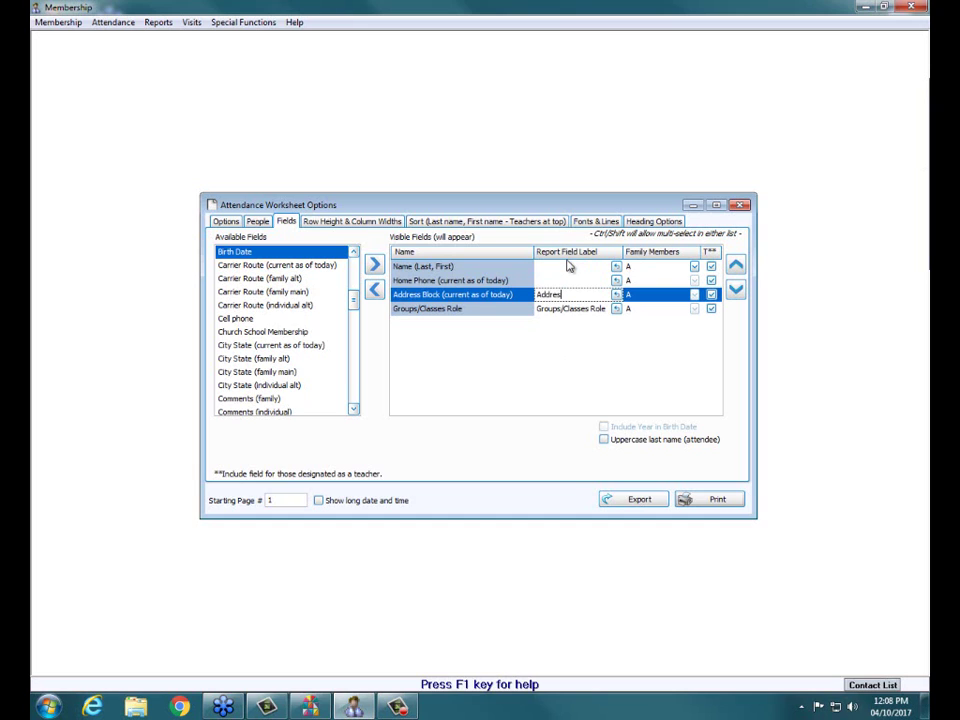
Check the family member choices for the Name field, and turn its inclusion for teachers off and back on.
left_click(694, 271)
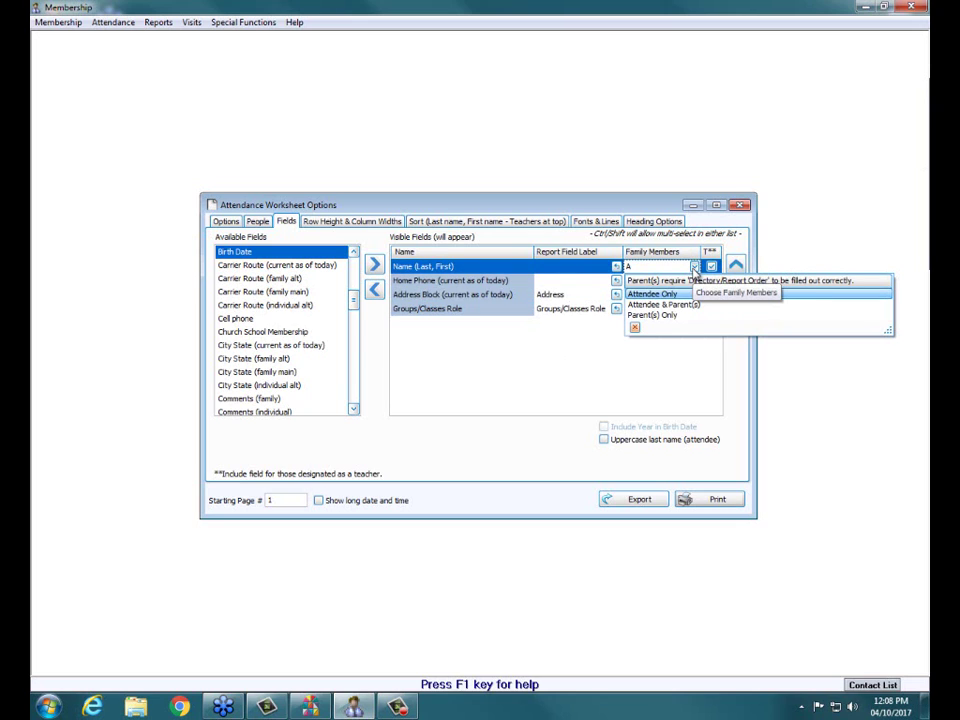
left_click(695, 271)
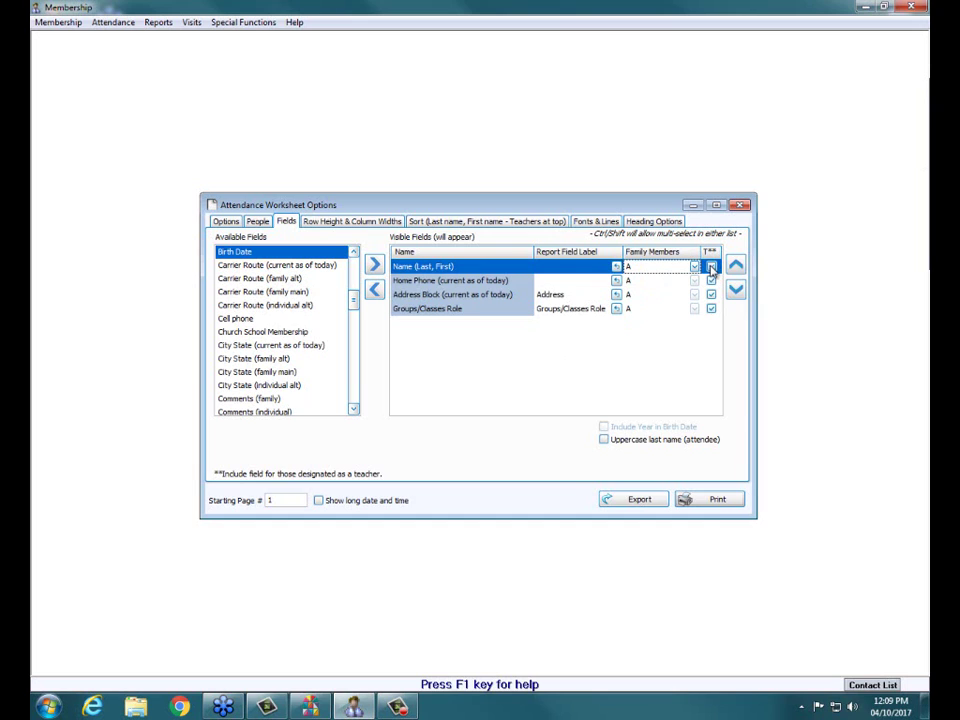
left_click(711, 267)
left_click(711, 267)
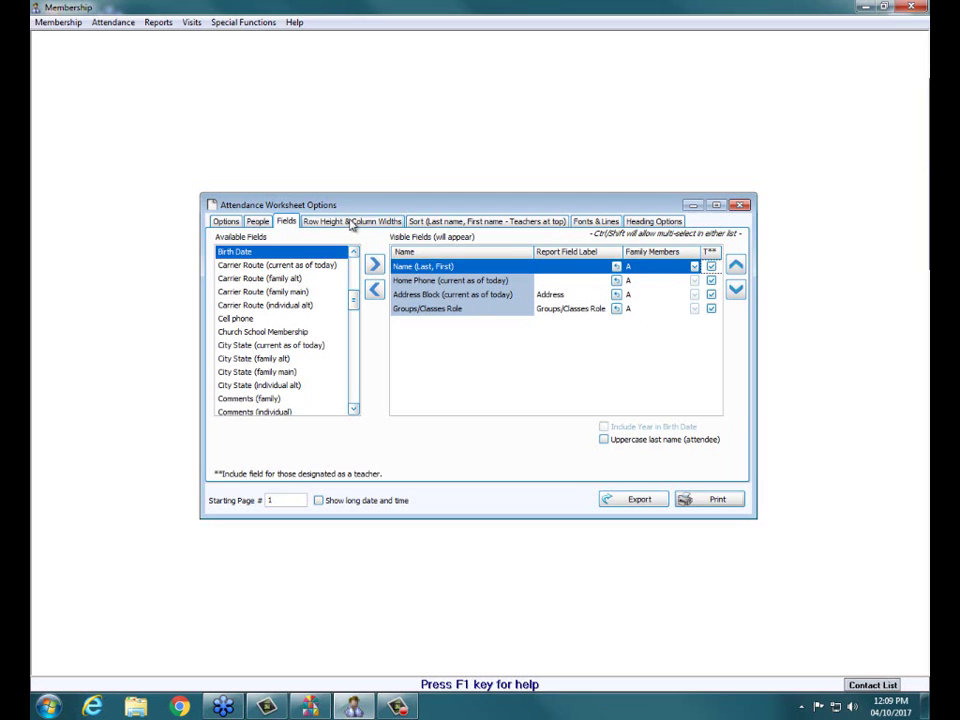
Review the worksheet's row height and column width, sort order, and font and line settings.
left_click(343, 223)
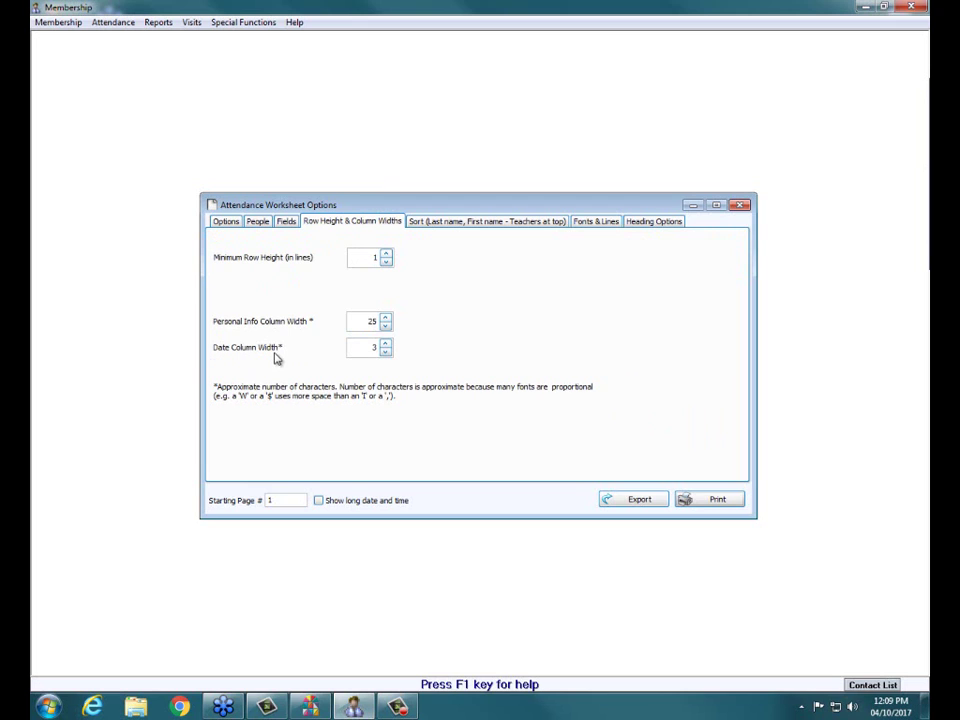
left_click(436, 225)
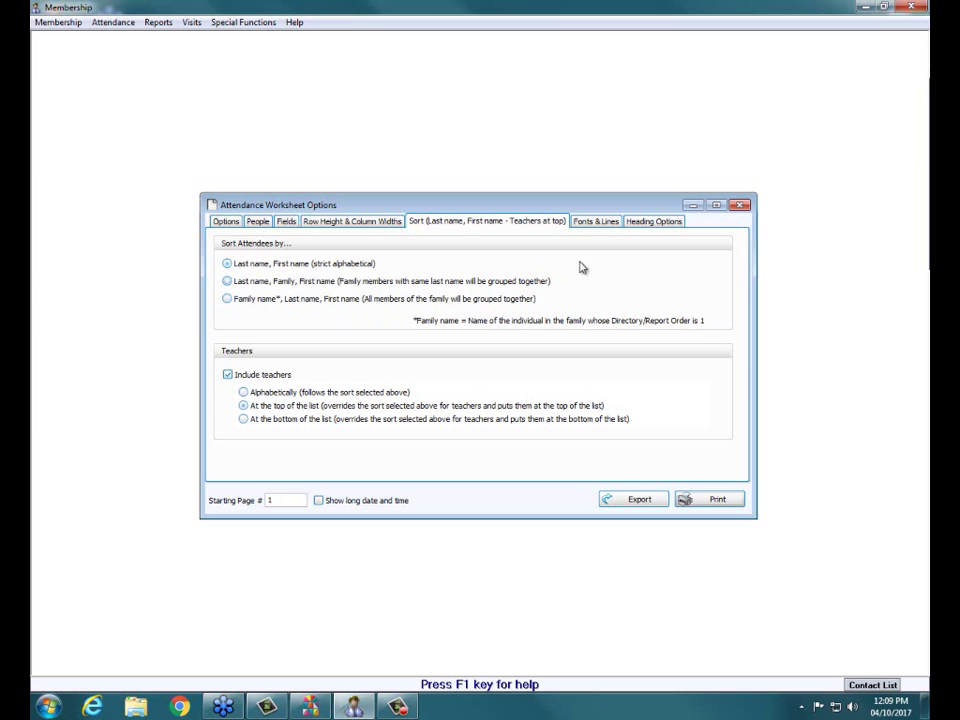
left_click(594, 221)
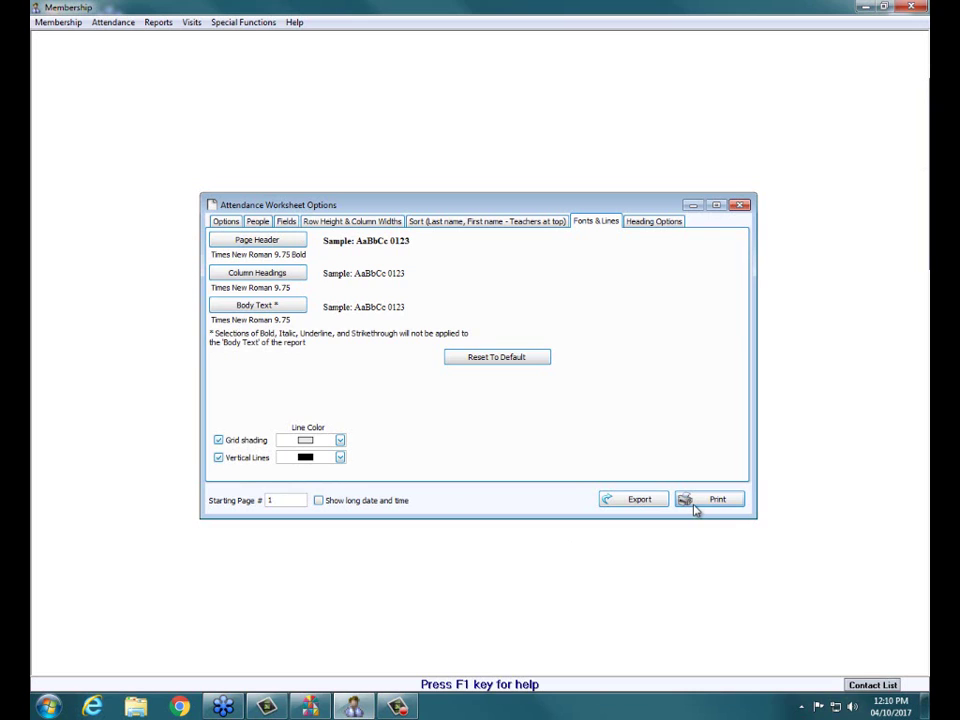
Apply Custom Class Heading as the worksheet's heading and check its rename option without changing the name.
left_click(660, 225)
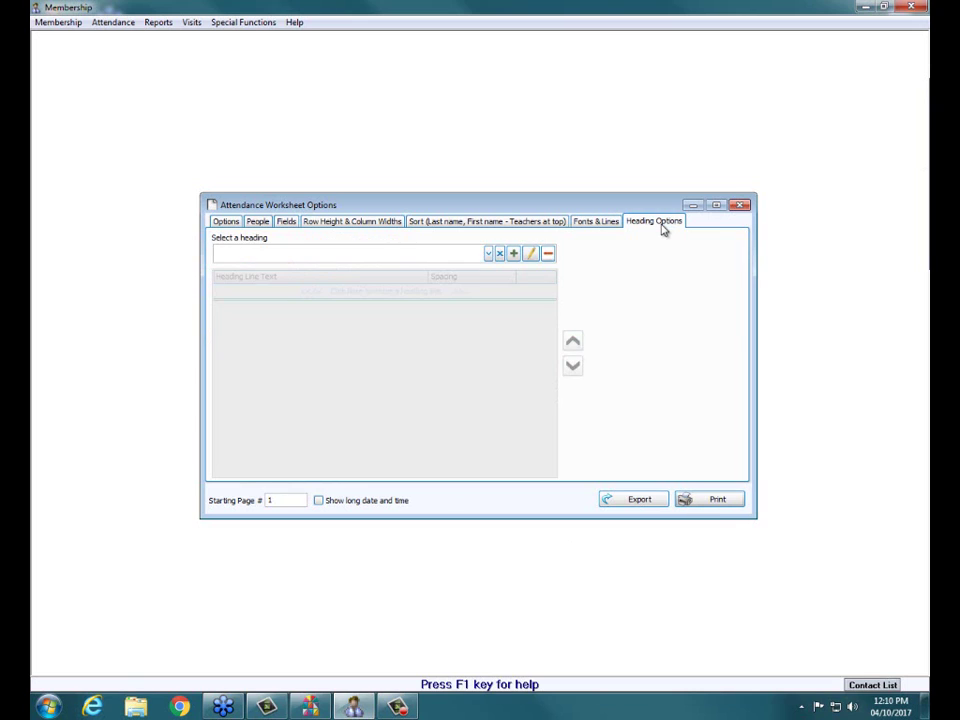
left_click(489, 256)
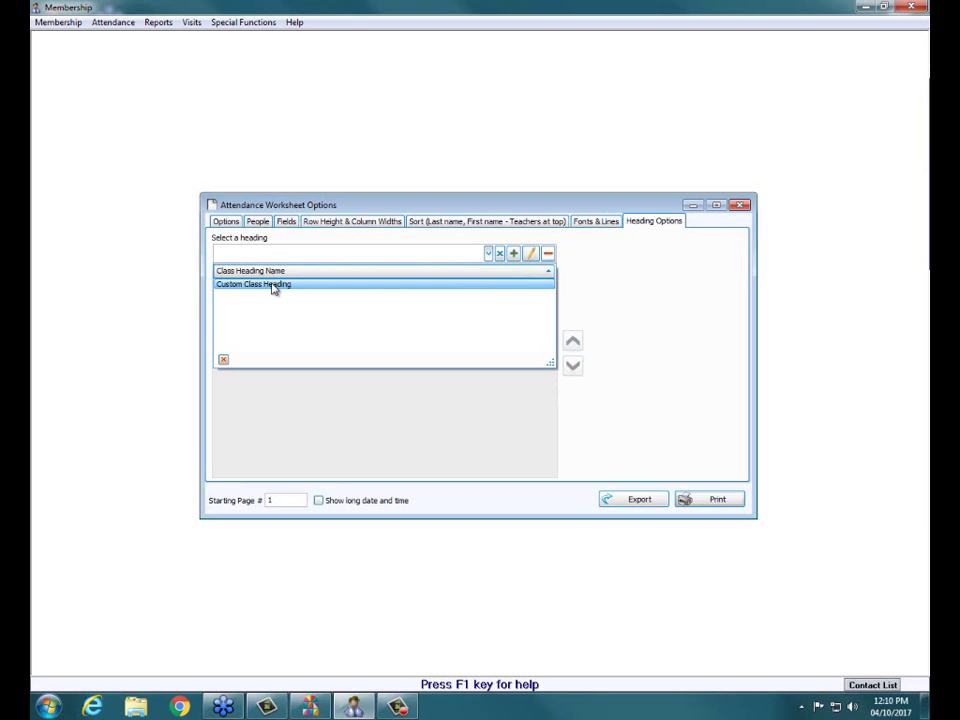
left_click(489, 257)
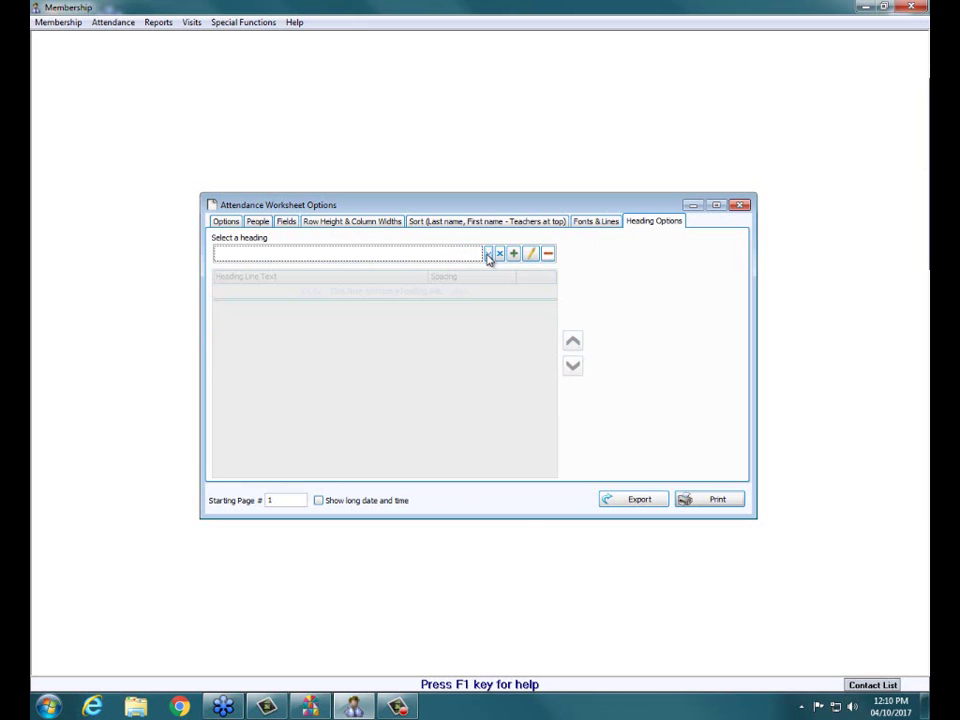
left_click(489, 257)
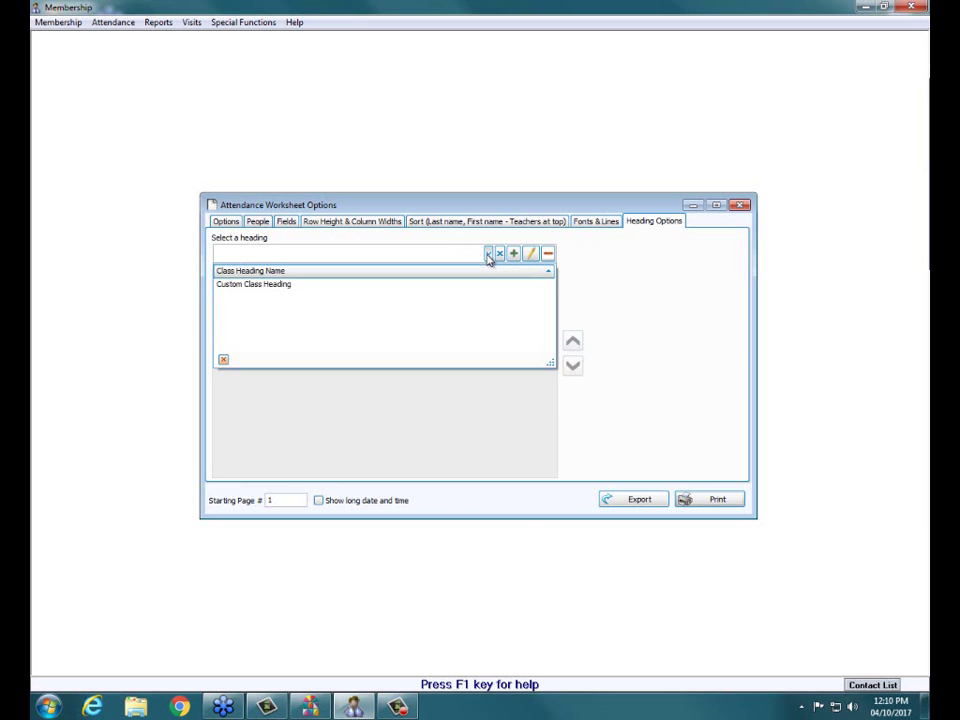
left_click(277, 288)
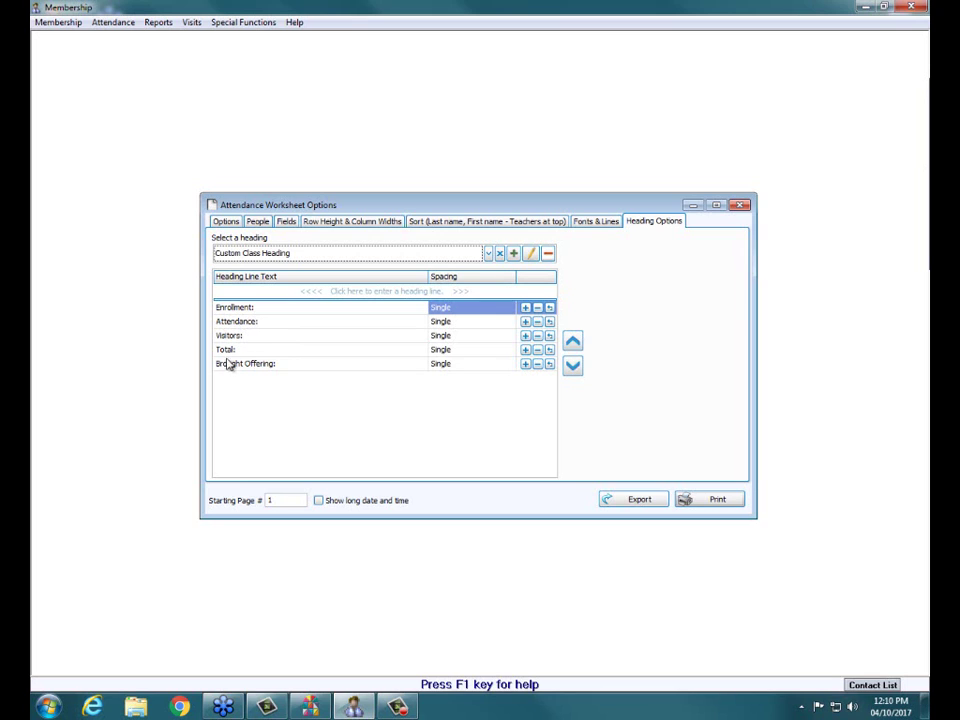
left_click(530, 255)
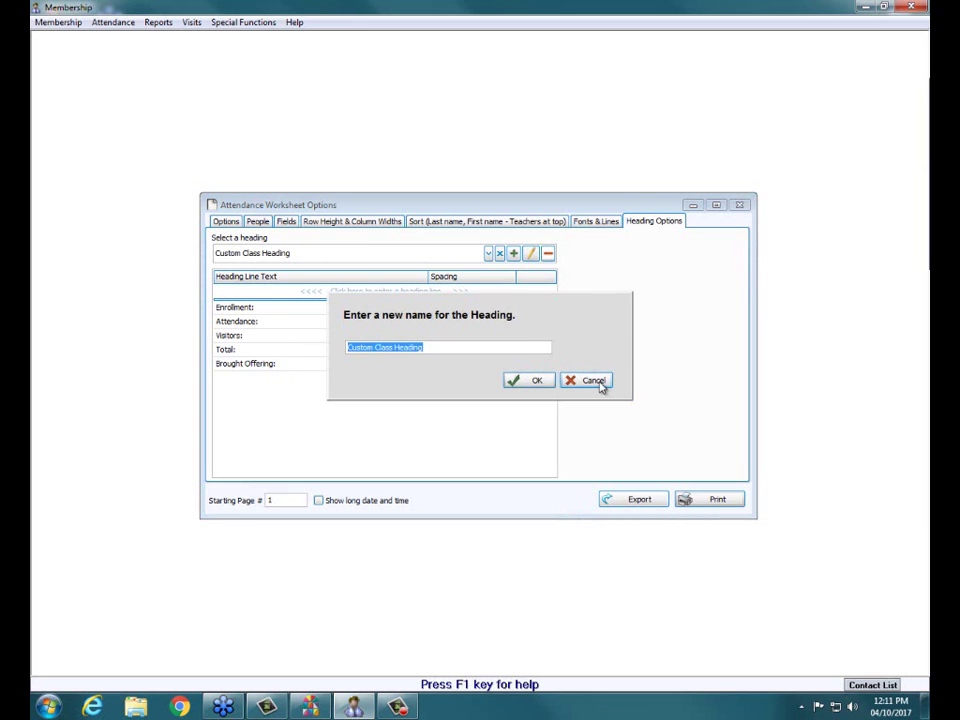
left_click(599, 383)
Add a new heading named with a person's first name and start its first heading line.
left_click(514, 256)
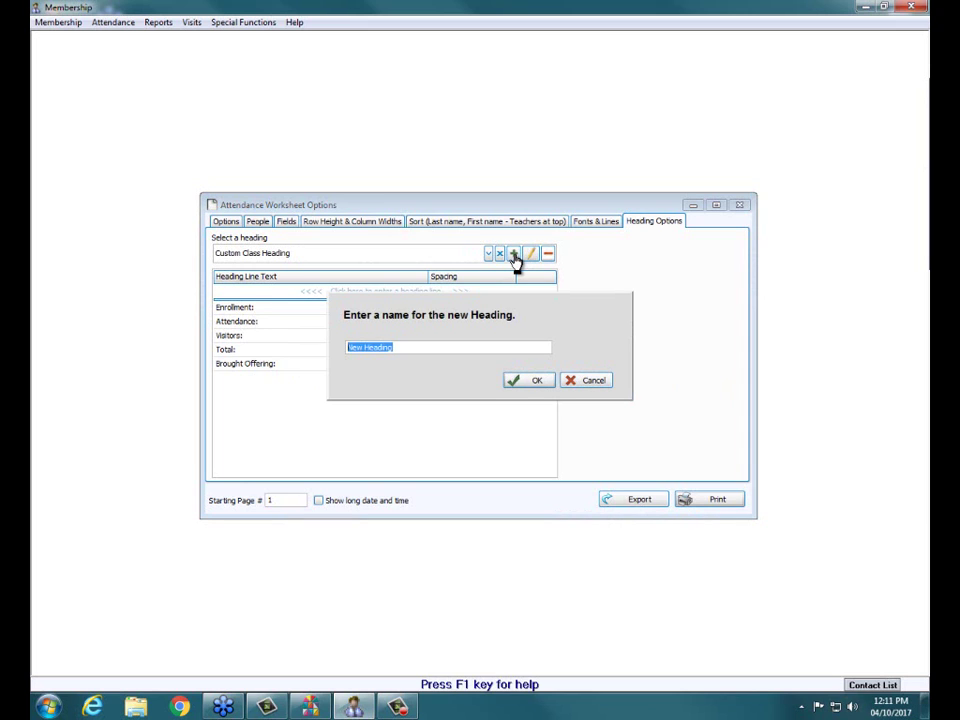
type("Kelleyanne")
left_click(527, 380)
left_click(380, 292)
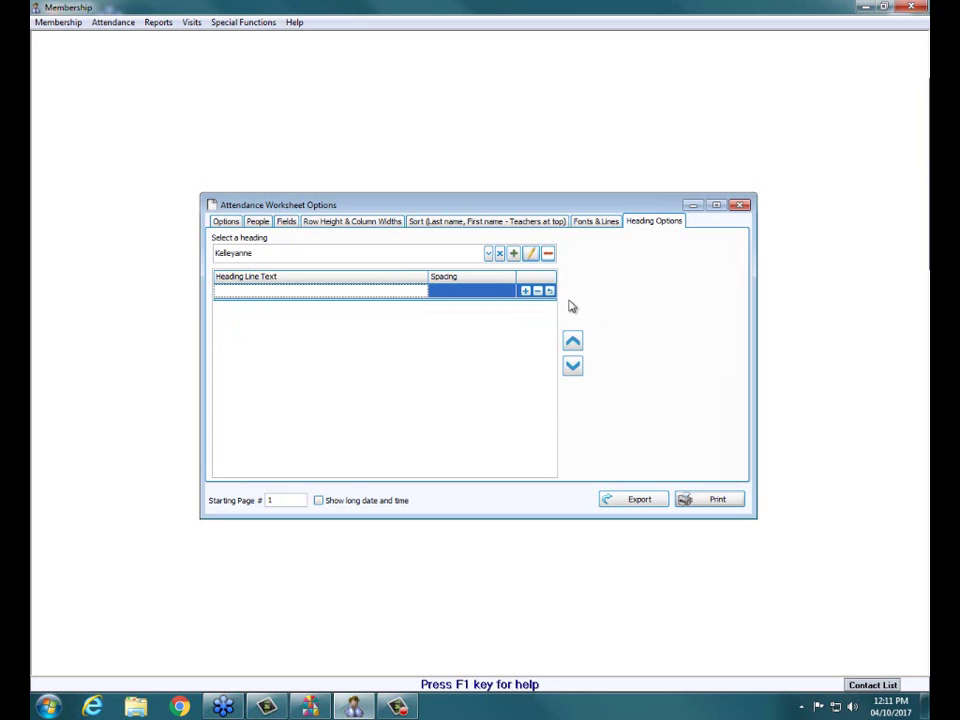
Compare Custom Class Heading with the newly added heading, and delete the new one.
left_click(489, 253)
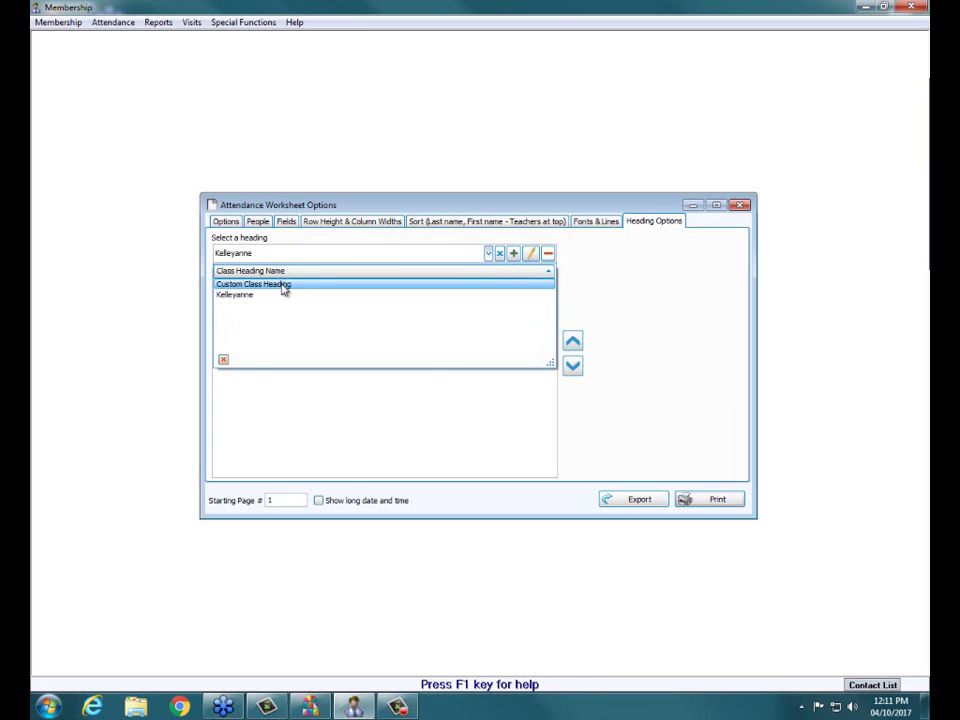
left_click(285, 286)
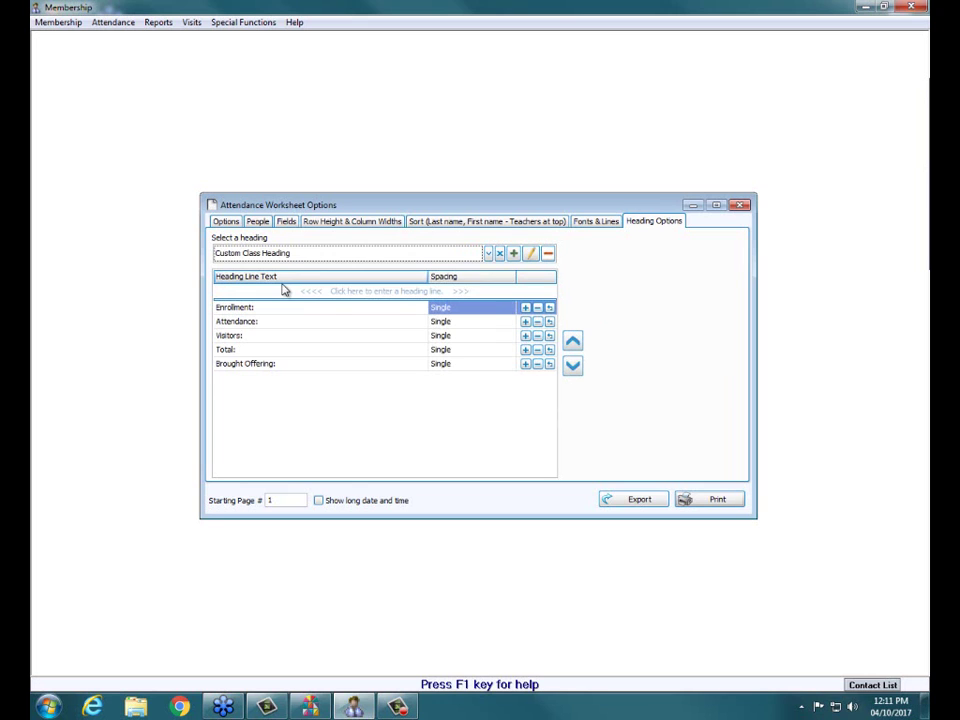
left_click(488, 254)
left_click(236, 296)
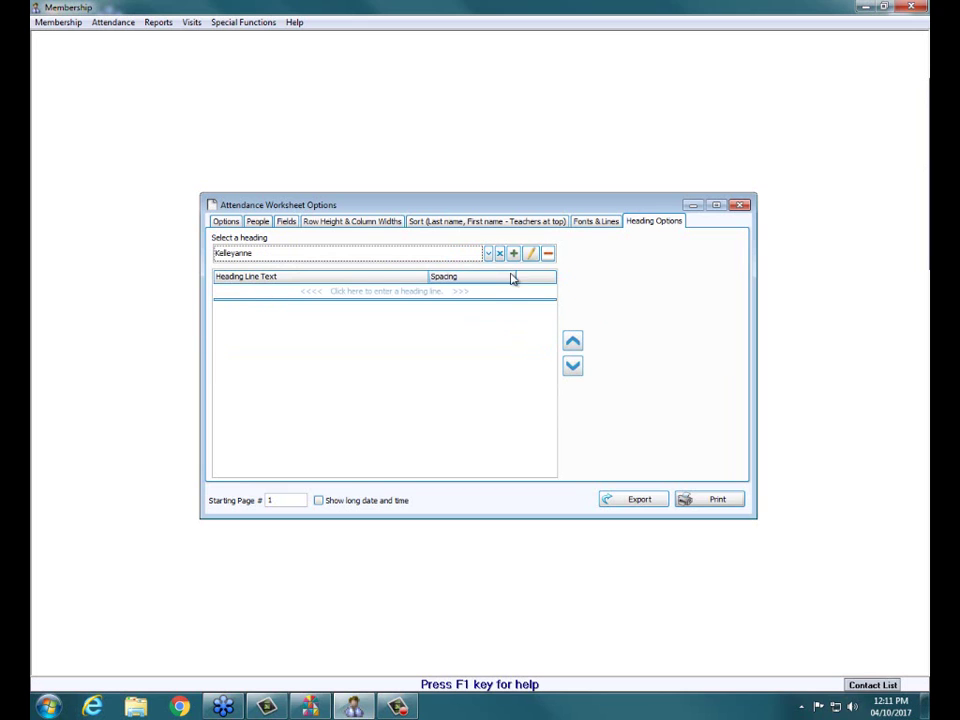
left_click(549, 254)
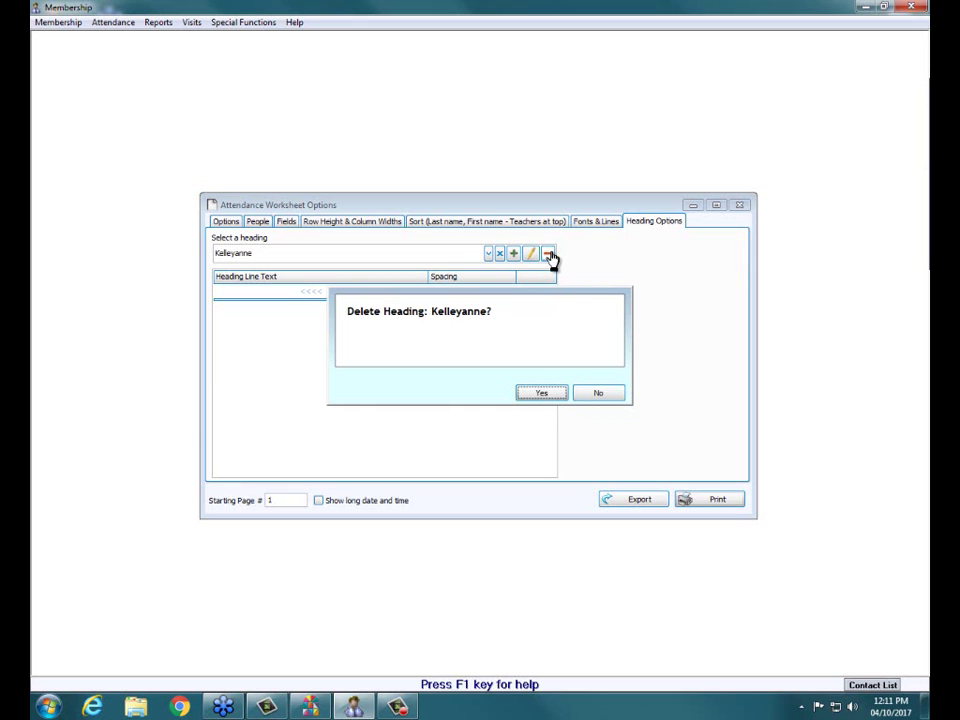
left_click(537, 395)
Reselect Custom Class Heading and generate the print preview of the attendance worksheet.
left_click(488, 254)
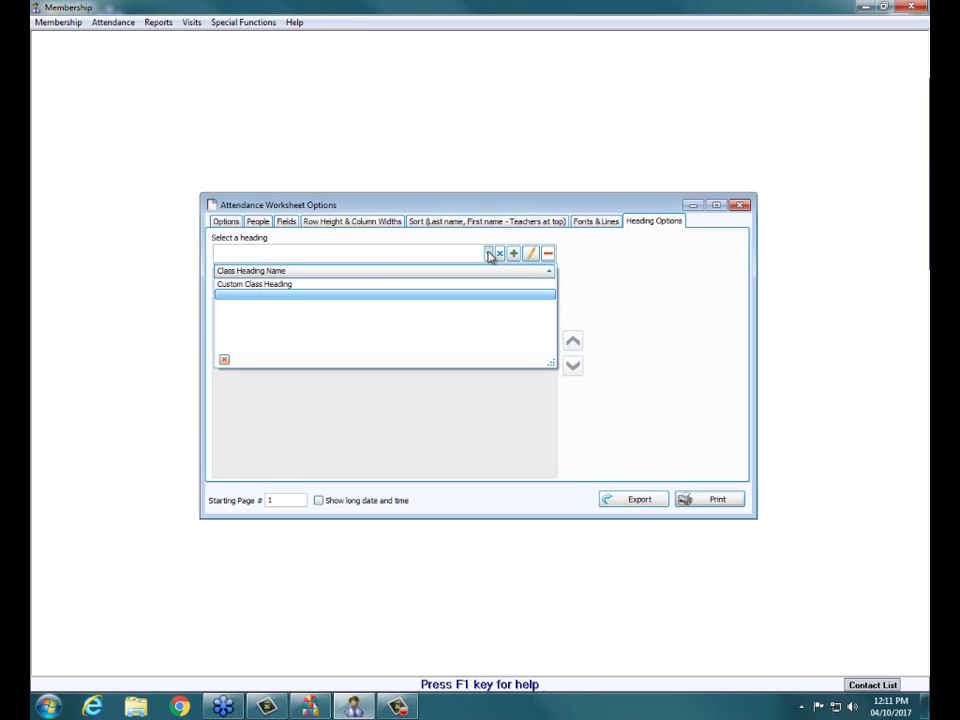
left_click(398, 286)
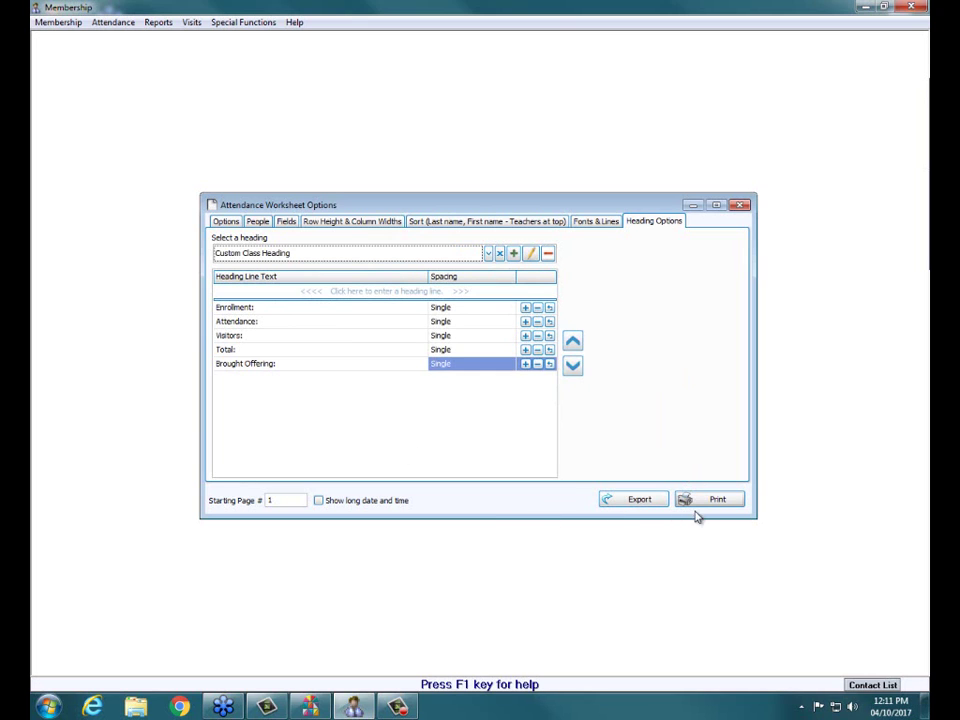
left_click(718, 501)
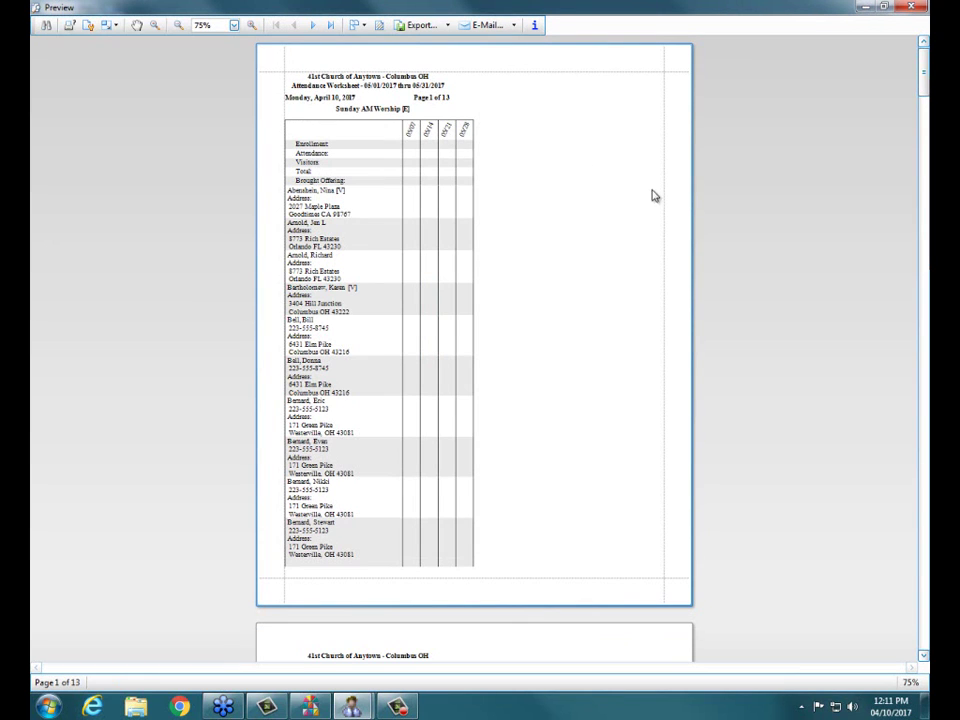
Set the attendance worksheet's page orientation to Landscape.
left_click(88, 26)
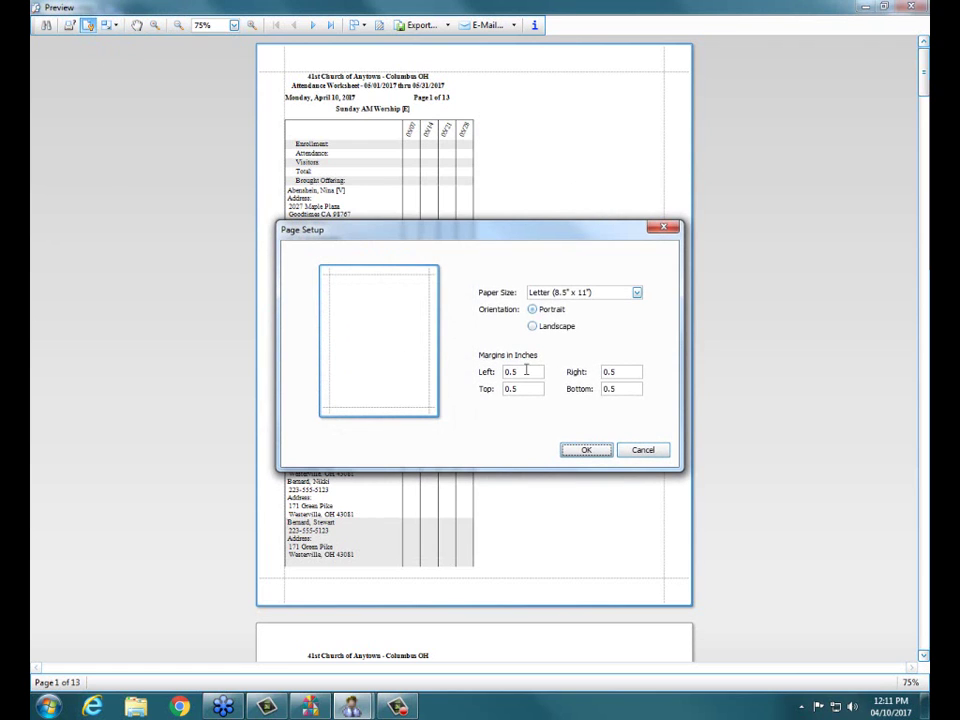
left_click(538, 329)
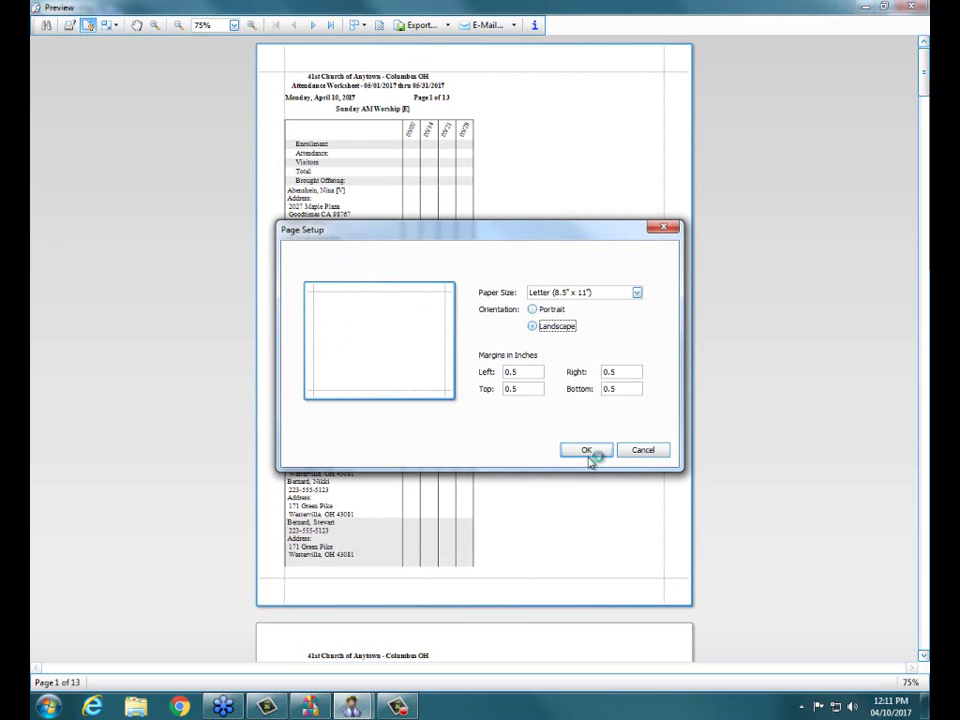
left_click(588, 452)
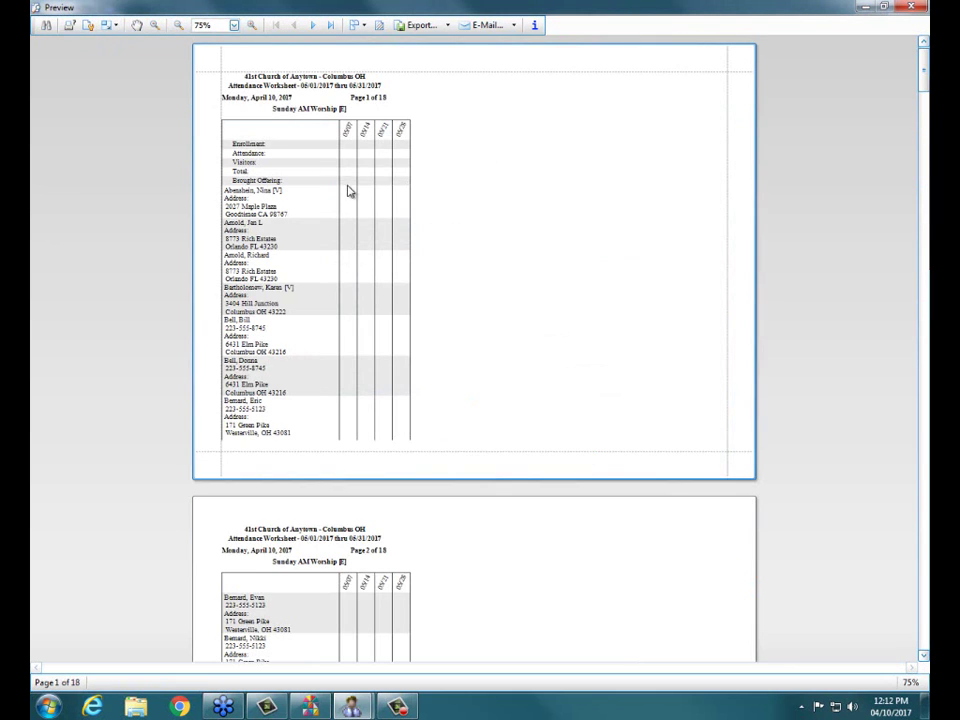
Examine the first two pages of the enlarged worksheet preview, and close the preview and the worksheet options.
left_click(251, 25)
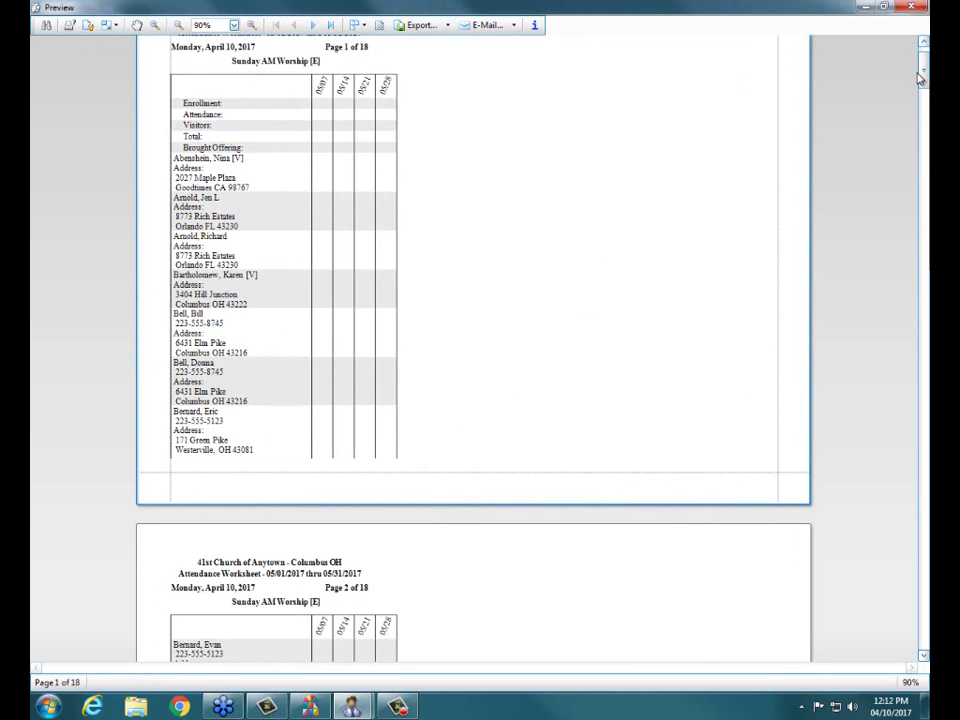
scroll(920, 78, "up", 2)
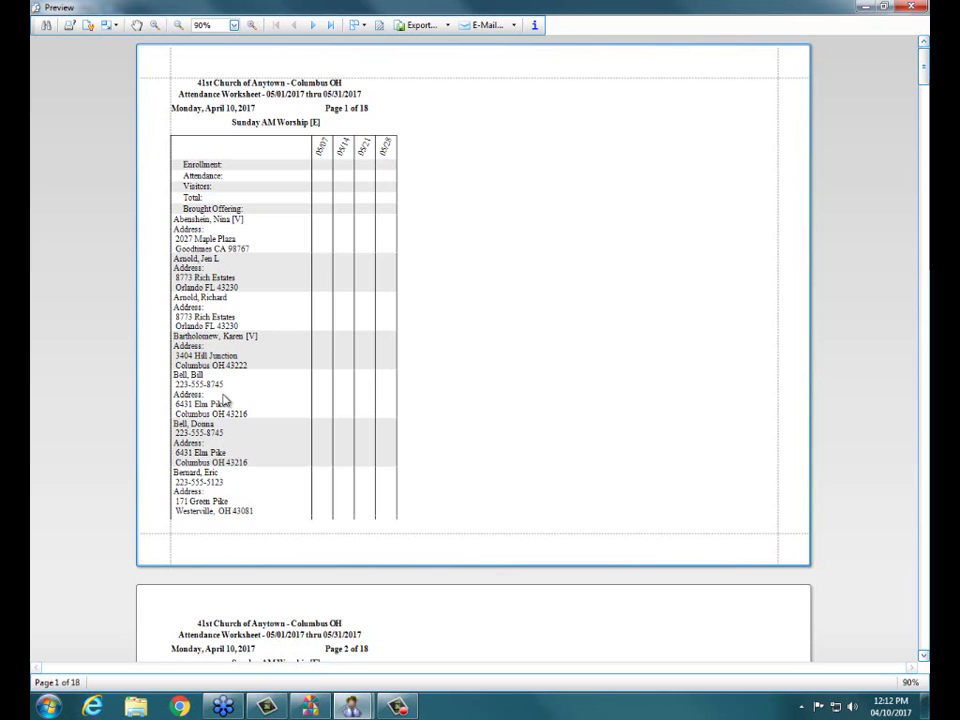
scroll(225, 400, "down", 3)
scroll(225, 400, "down", 10)
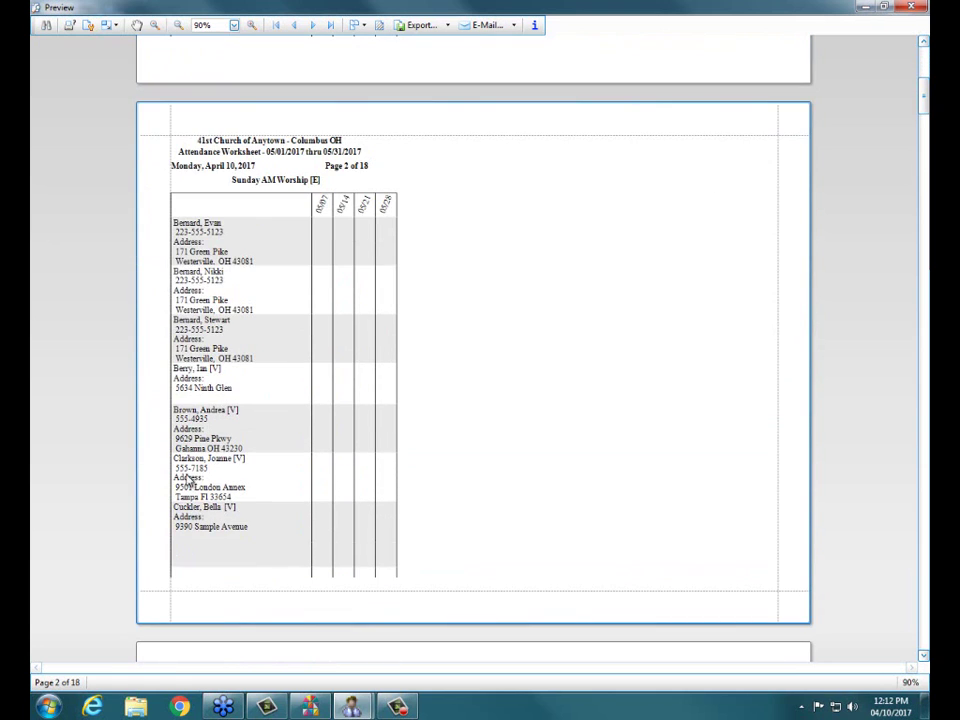
scroll(264, 347, "up", 6)
scroll(264, 347, "up", 8)
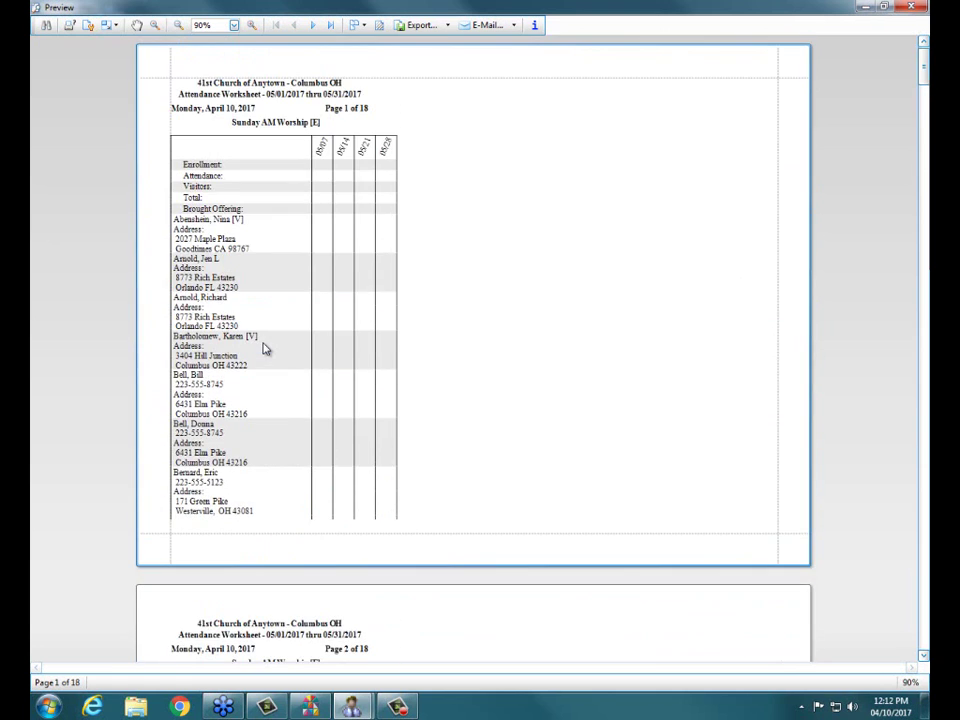
left_click(911, 7)
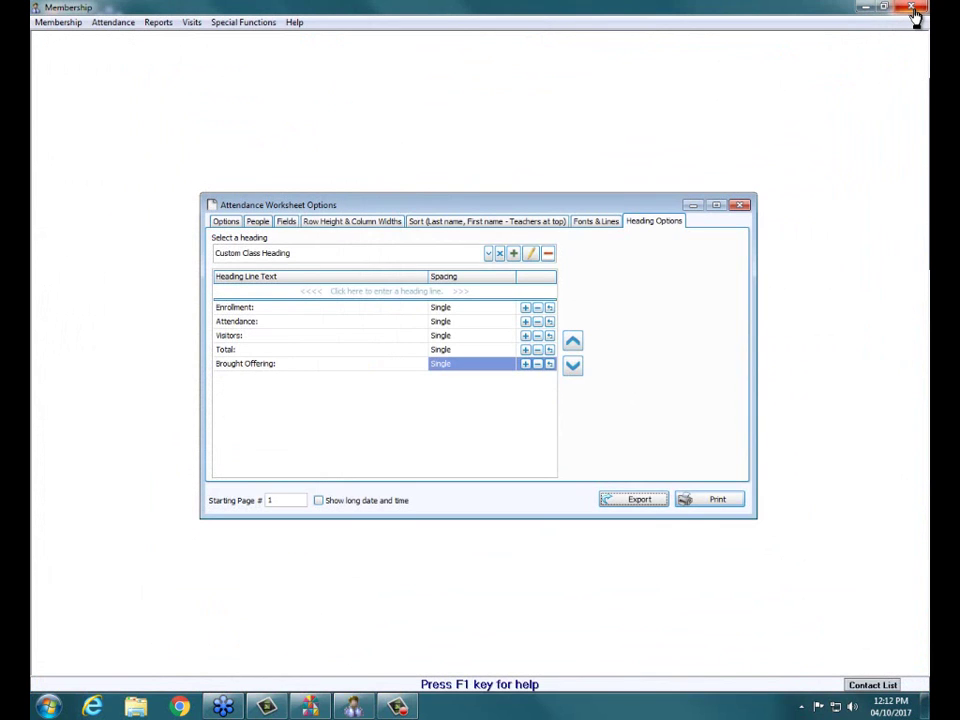
left_click(740, 204)
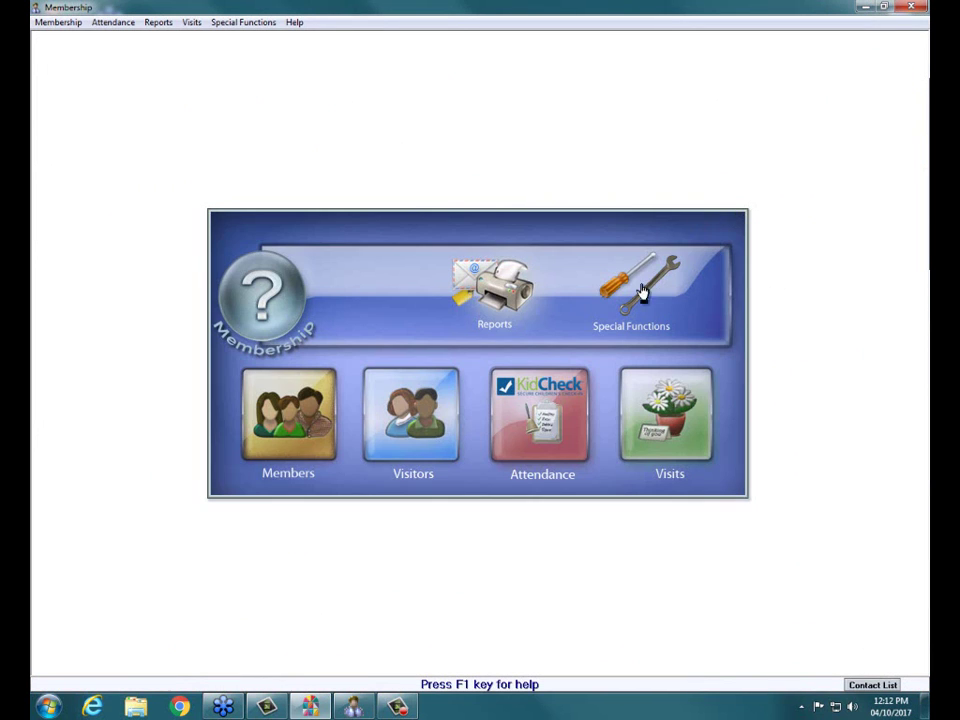
Open the attendance Summary by Person report.
left_click(503, 304)
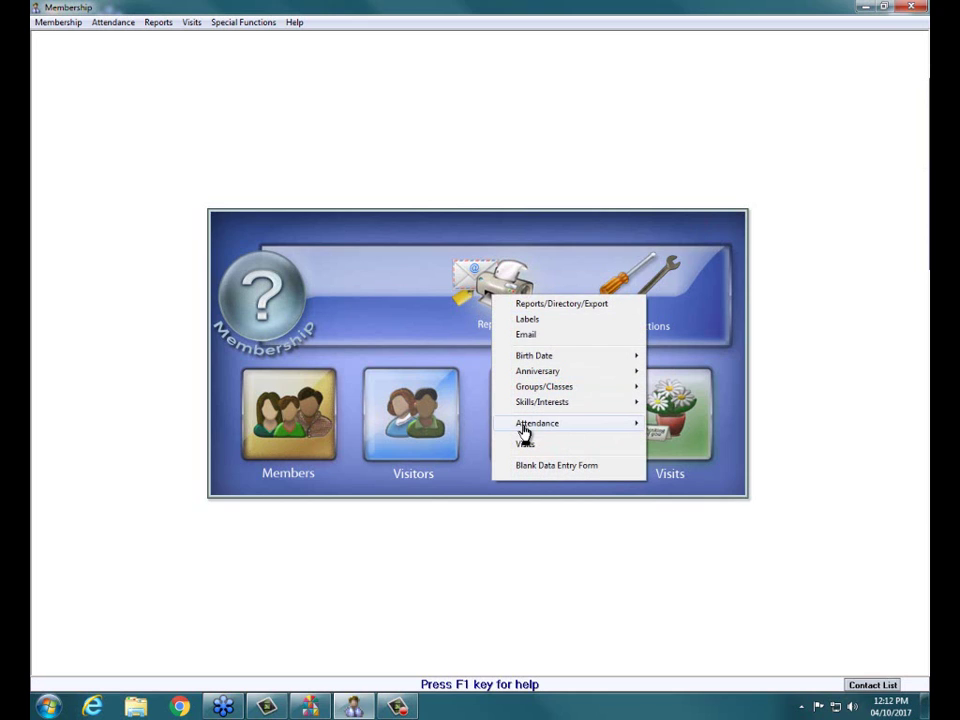
mouse_move(522, 428)
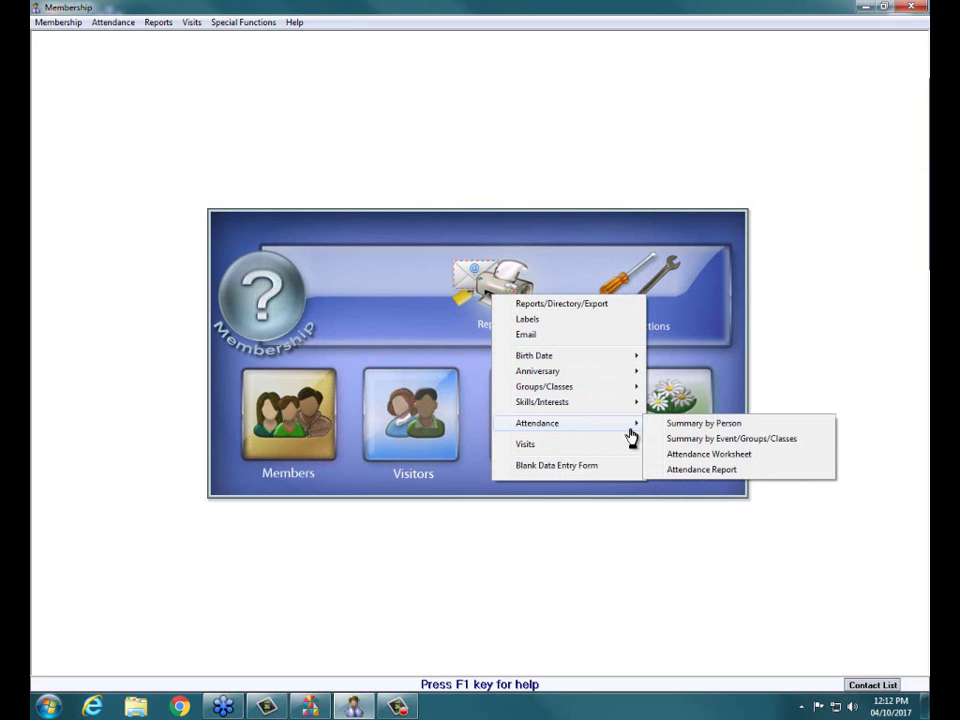
left_click(669, 428)
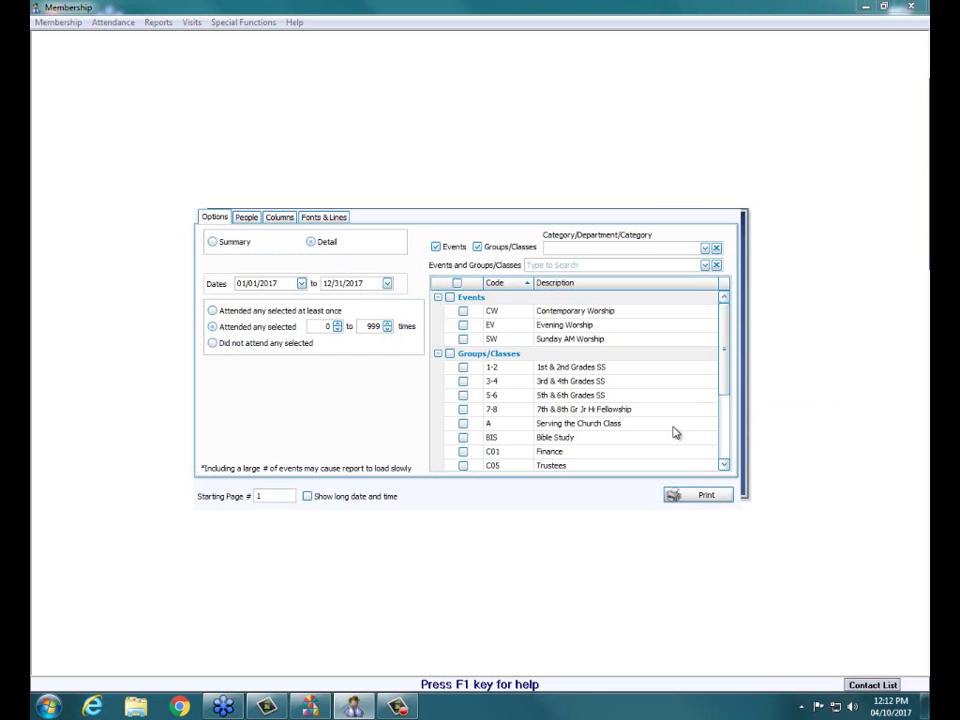
Compare the options offered for Summary and Detail, and set the report type to Summary.
left_click(213, 243)
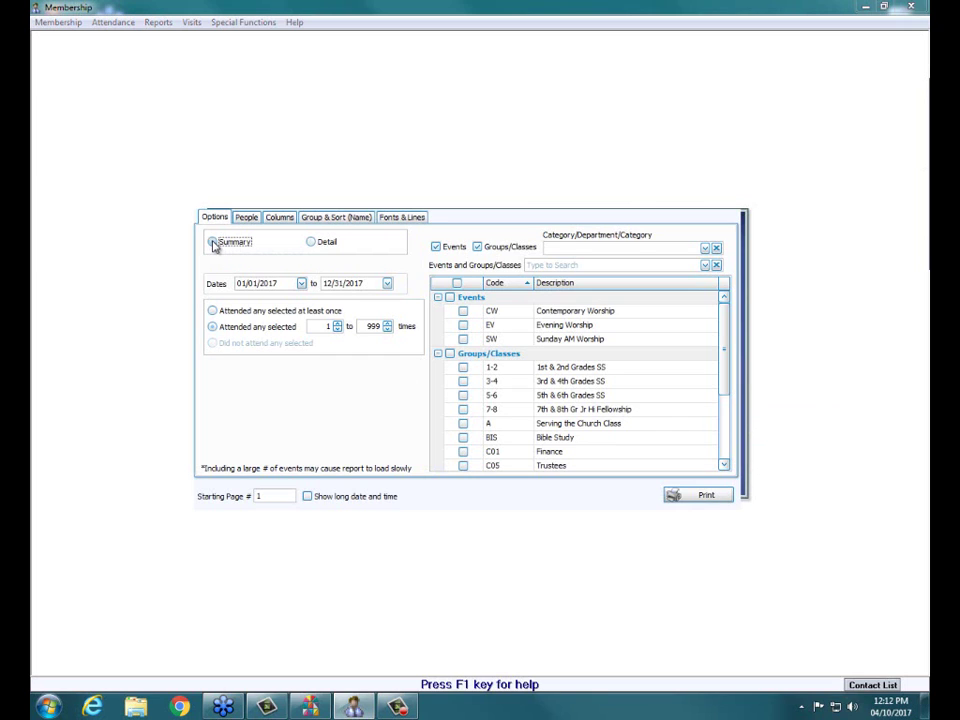
left_click(312, 243)
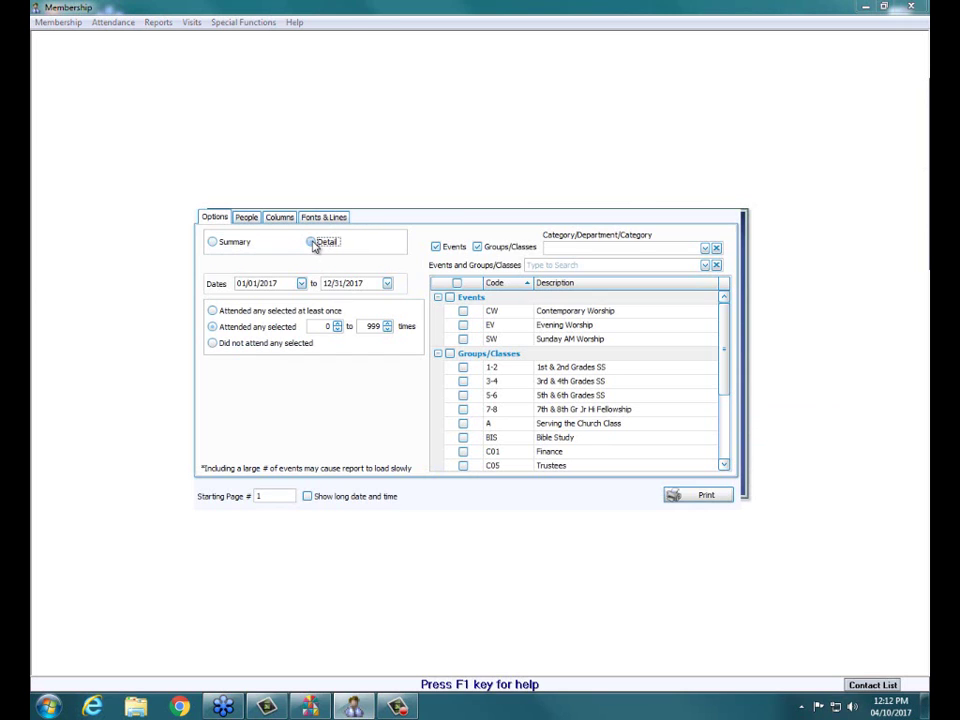
left_click(216, 244)
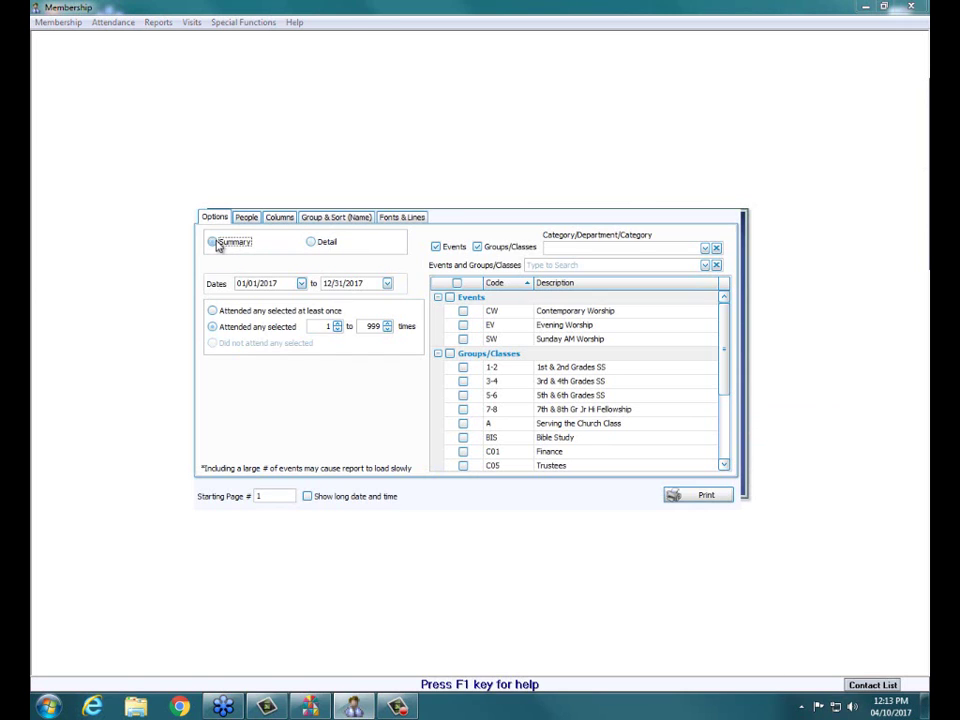
left_click(312, 243)
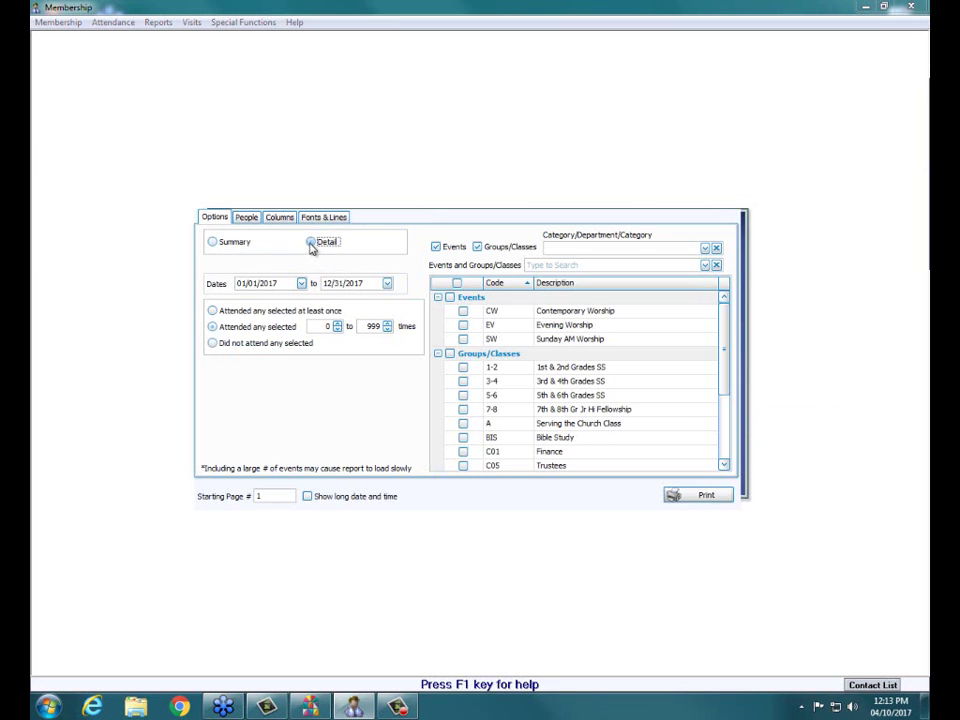
left_click(213, 244)
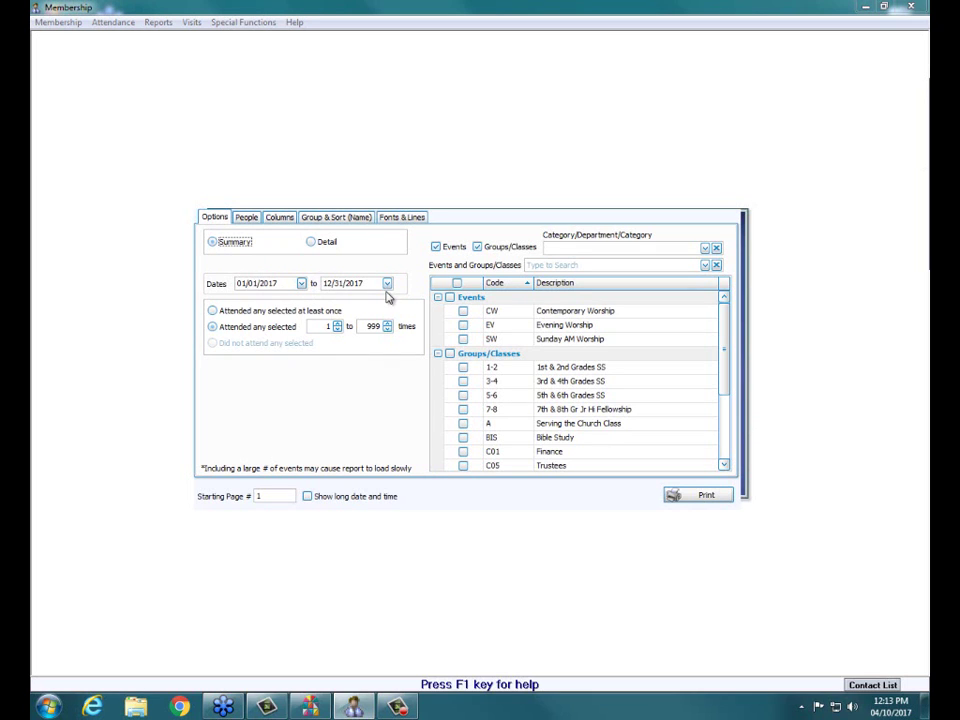
Filter the Summary report to people who attended any selected 1 to 999 times, and include the Sunday AM Worship event.
left_click(213, 312)
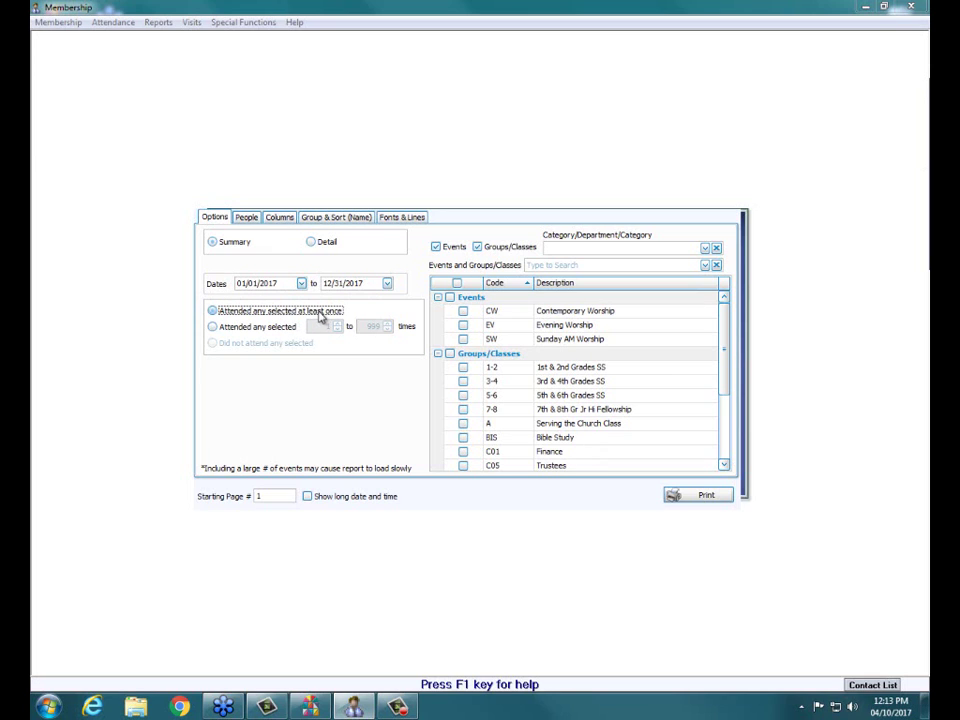
left_click(220, 327)
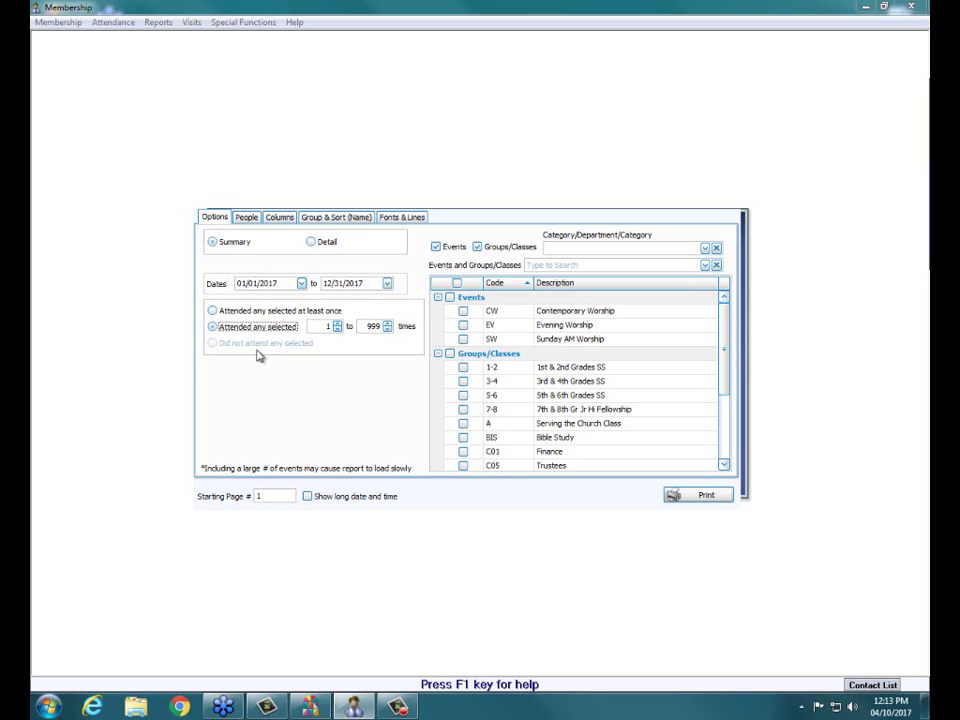
left_click(327, 242)
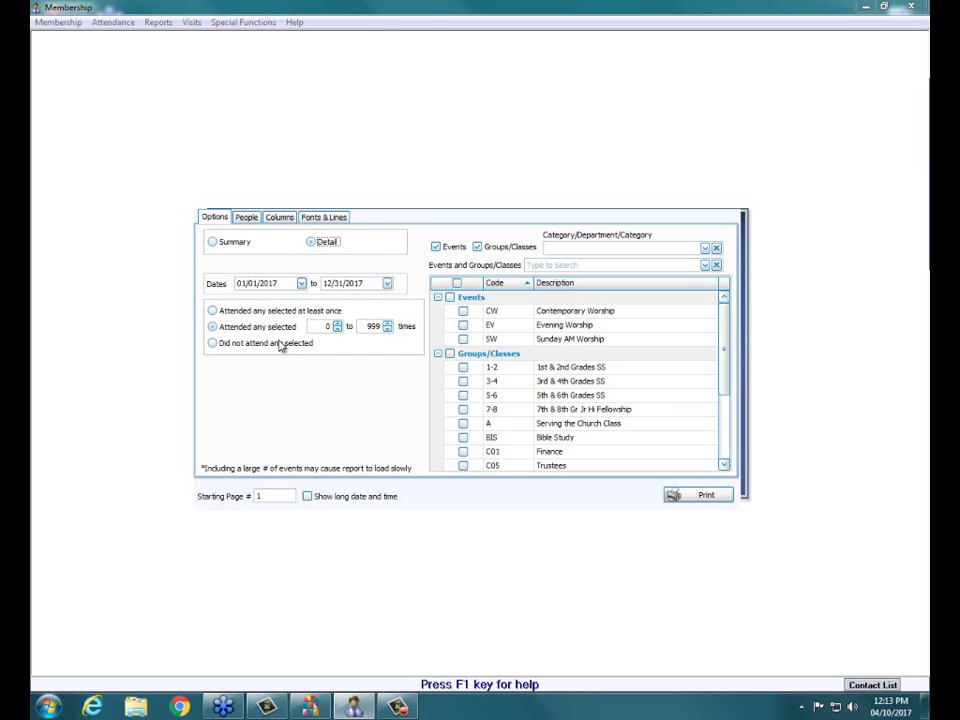
left_click(212, 242)
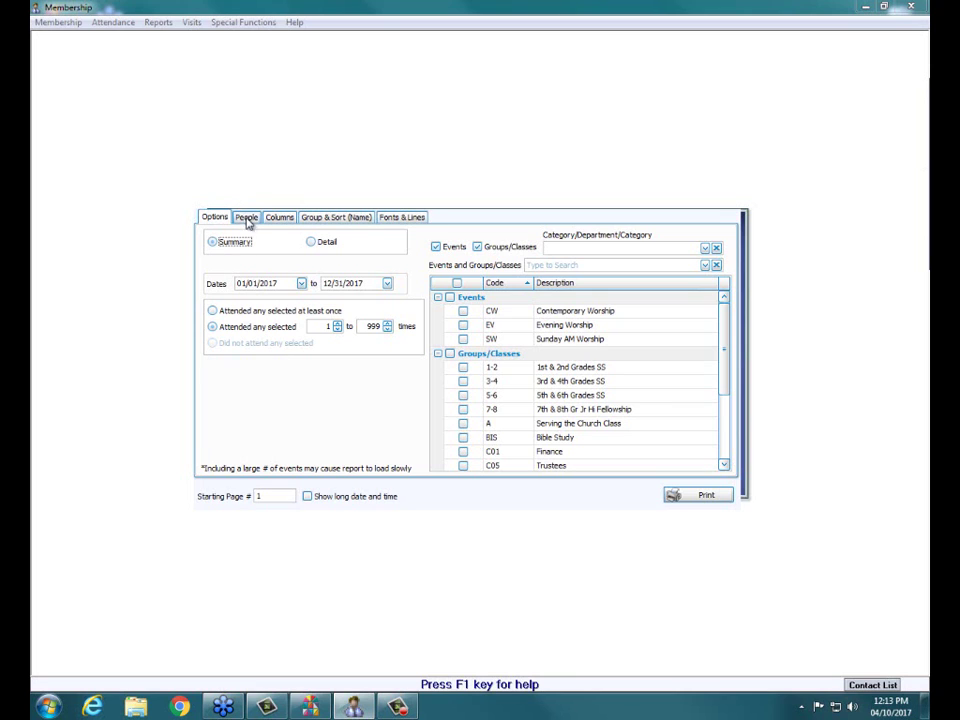
left_click(464, 339)
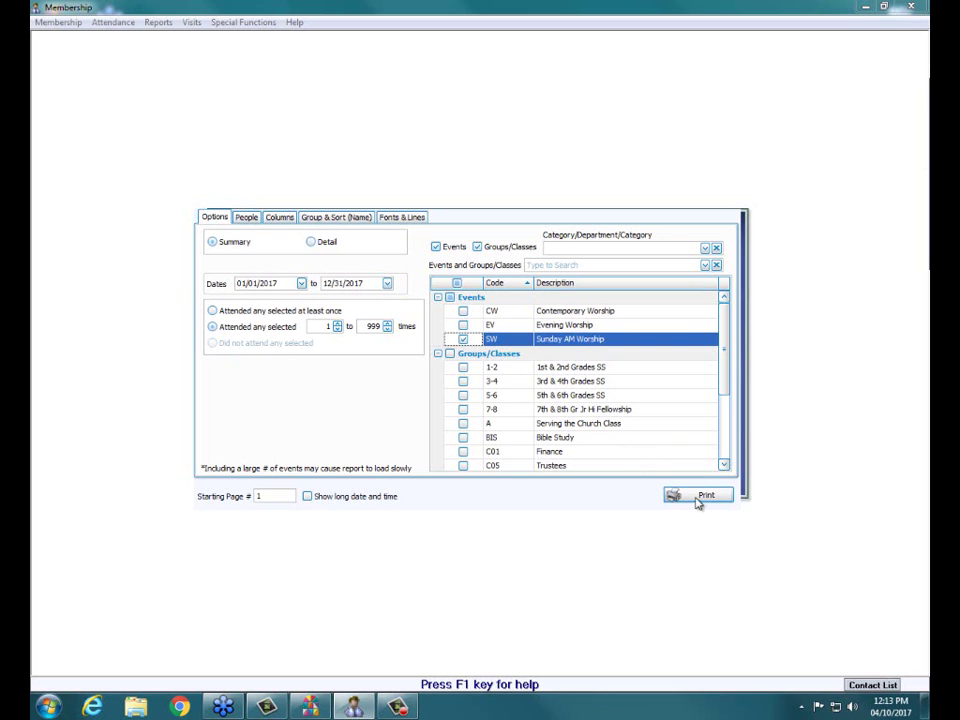
Review the report's column, sort and font settings, and preview the Sunday AM Worship attendance summary.
left_click(246, 219)
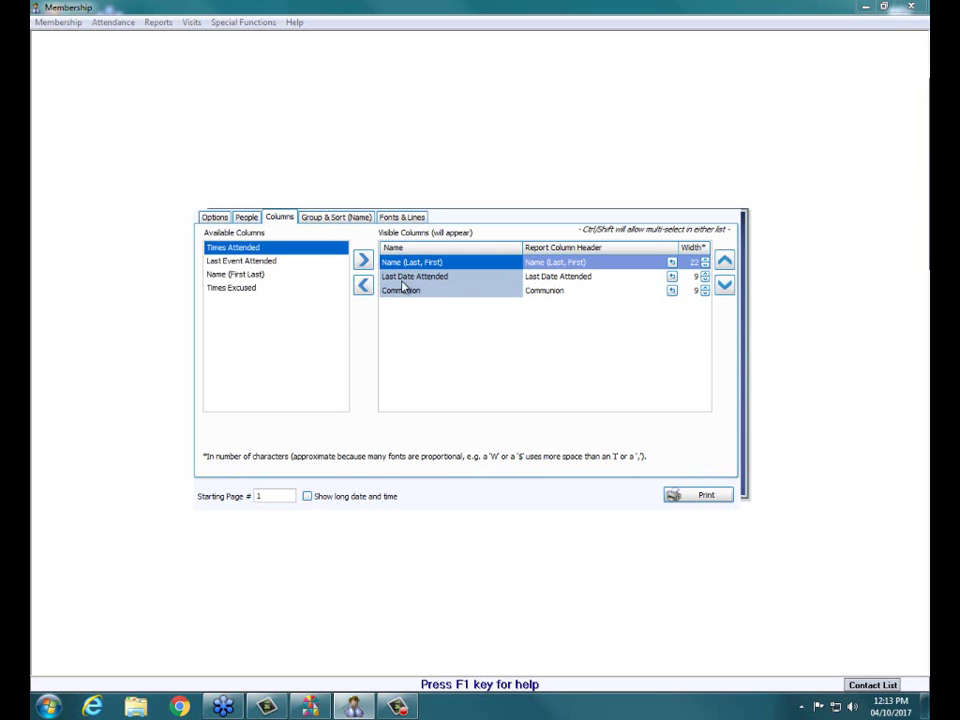
left_click(332, 218)
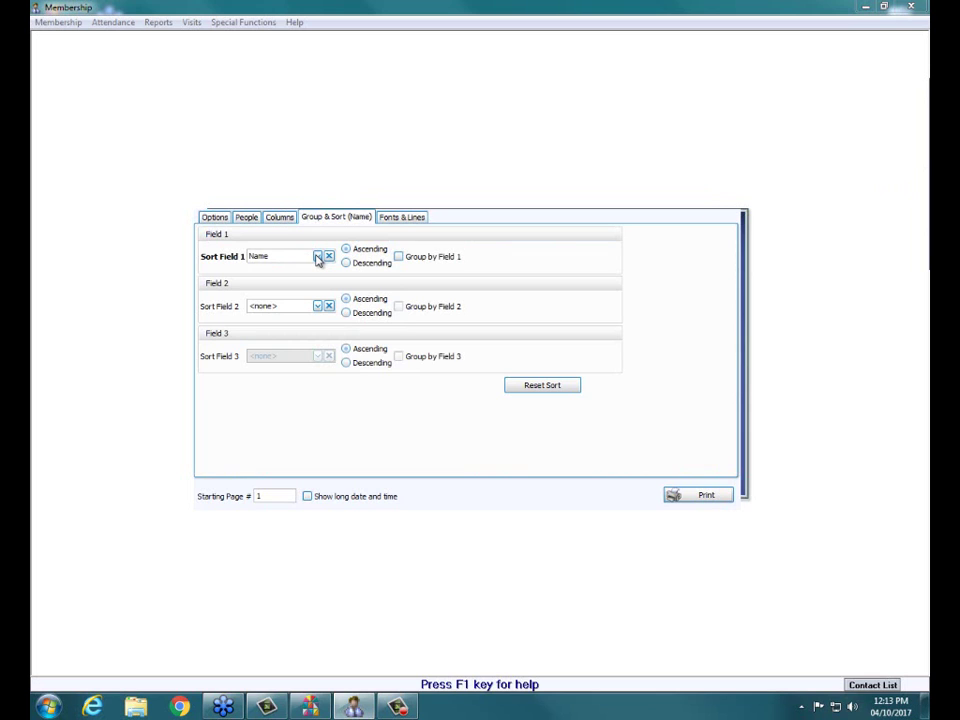
left_click(317, 257)
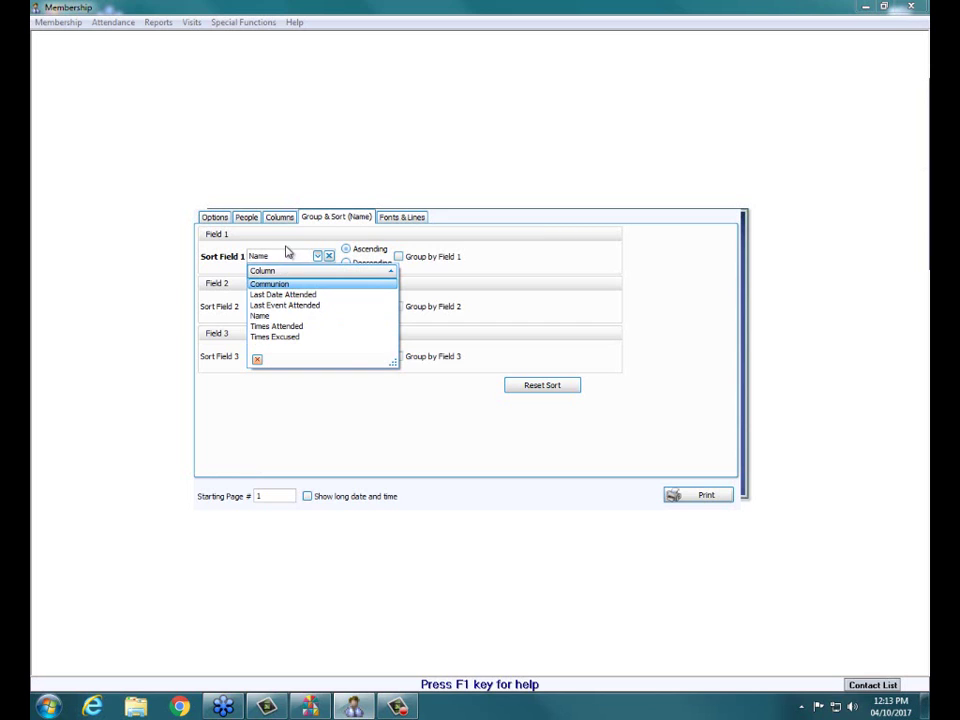
left_click(285, 250)
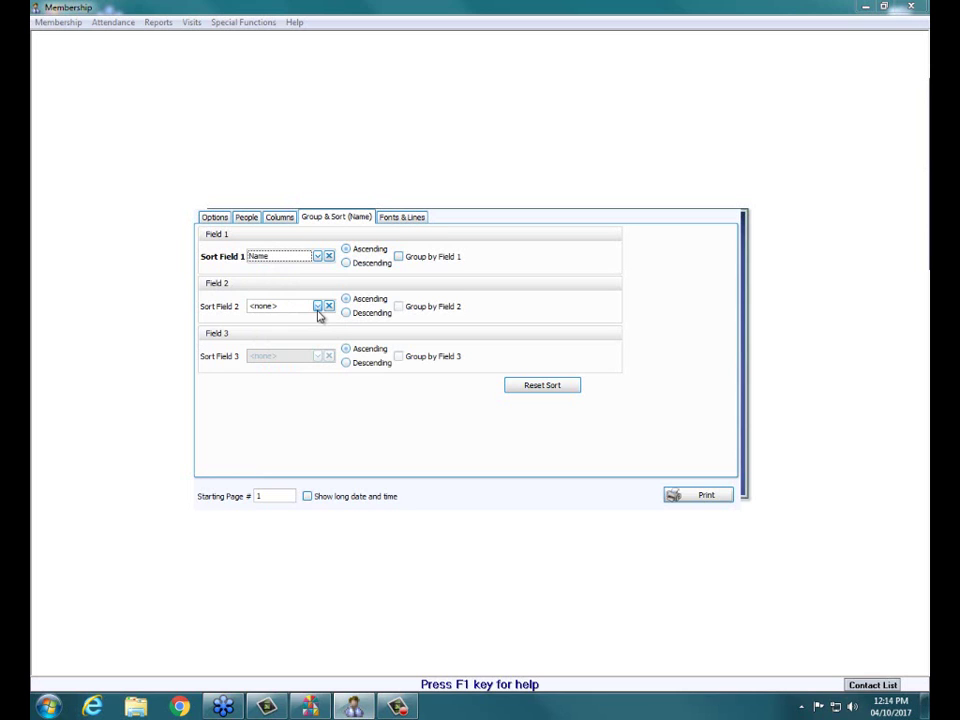
left_click(395, 220)
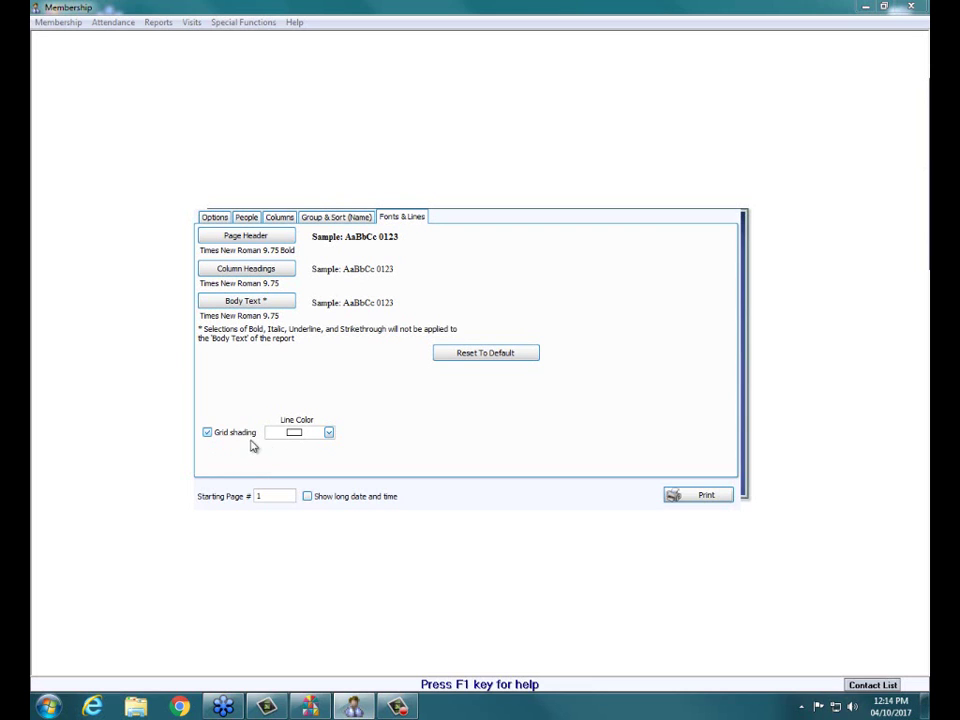
left_click(683, 499)
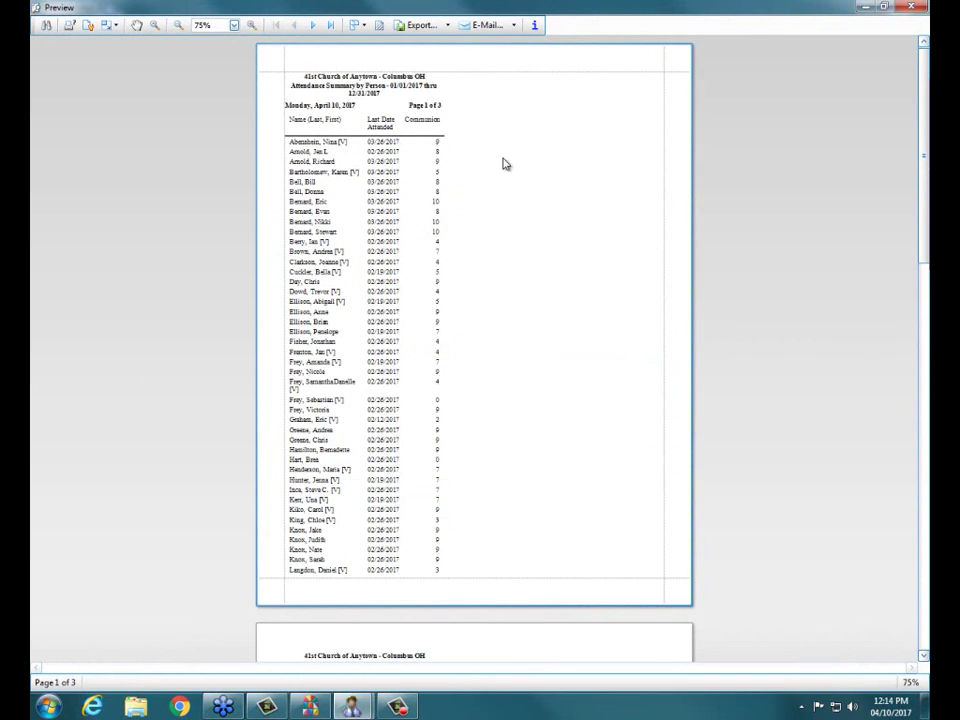
left_click(908, 9)
Replace the report's Communion column with Times Attended and Last Event Attended, and preview the revised report.
left_click(213, 218)
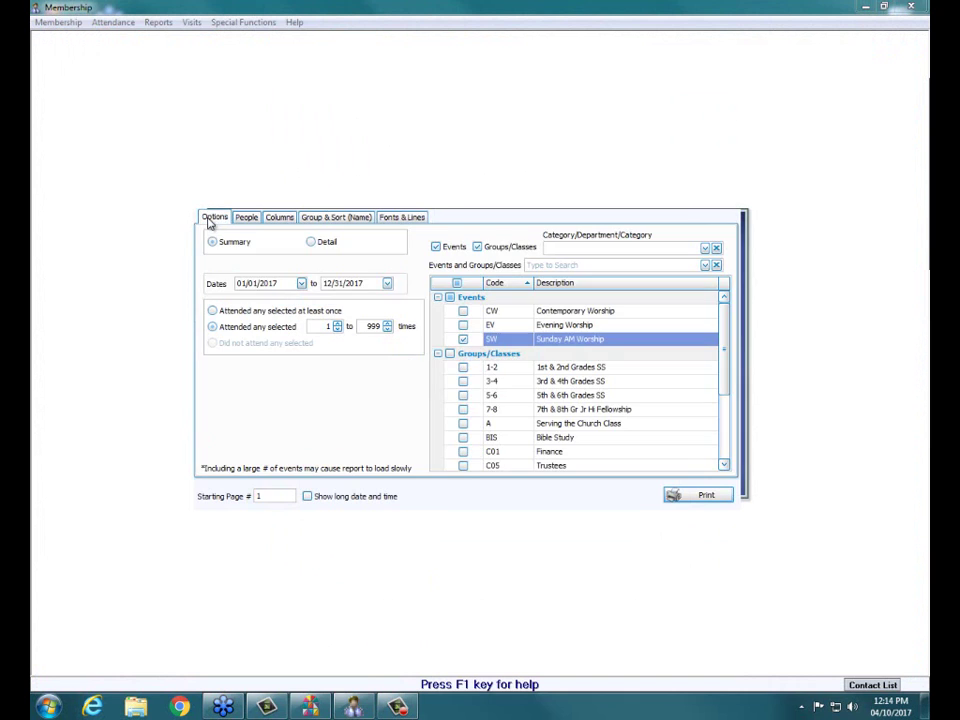
left_click(246, 220)
left_click(269, 222)
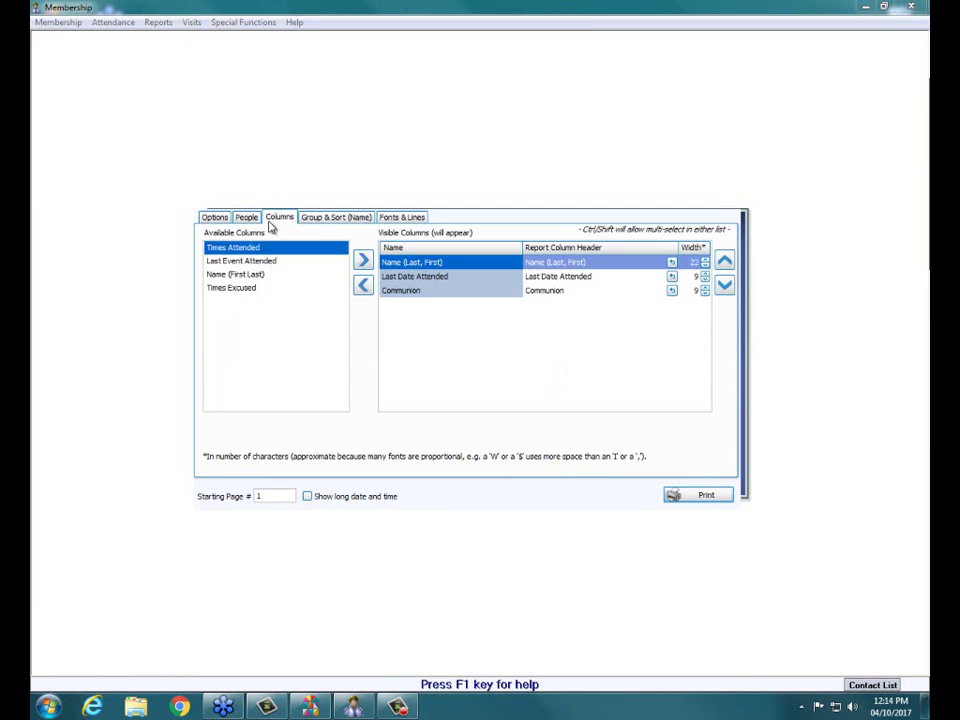
left_click(408, 290)
left_click(363, 285)
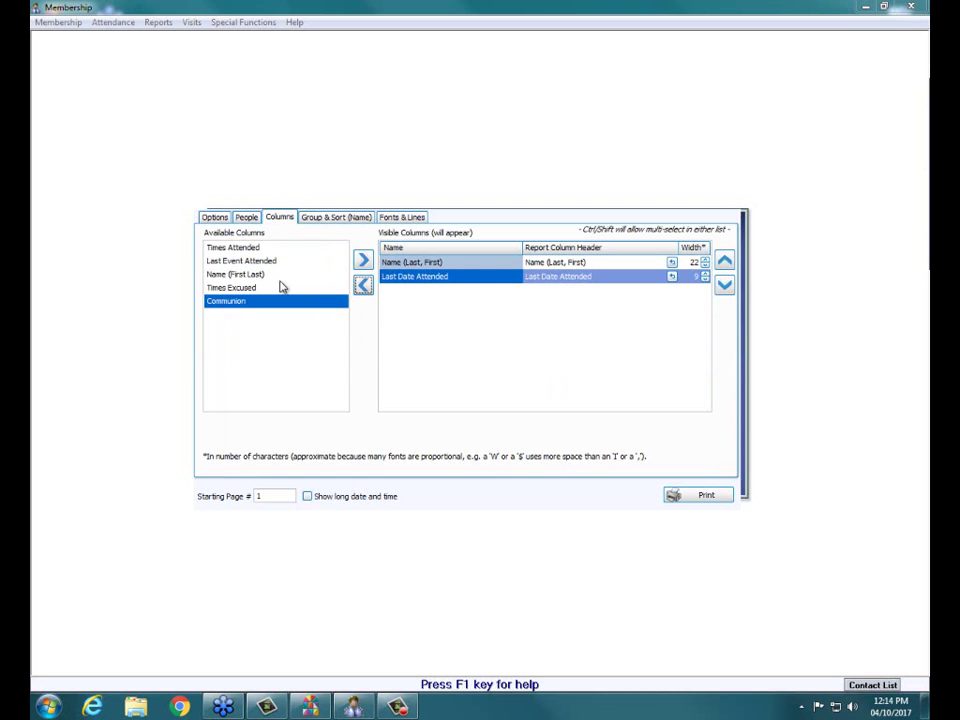
left_click(234, 248)
left_click(362, 262)
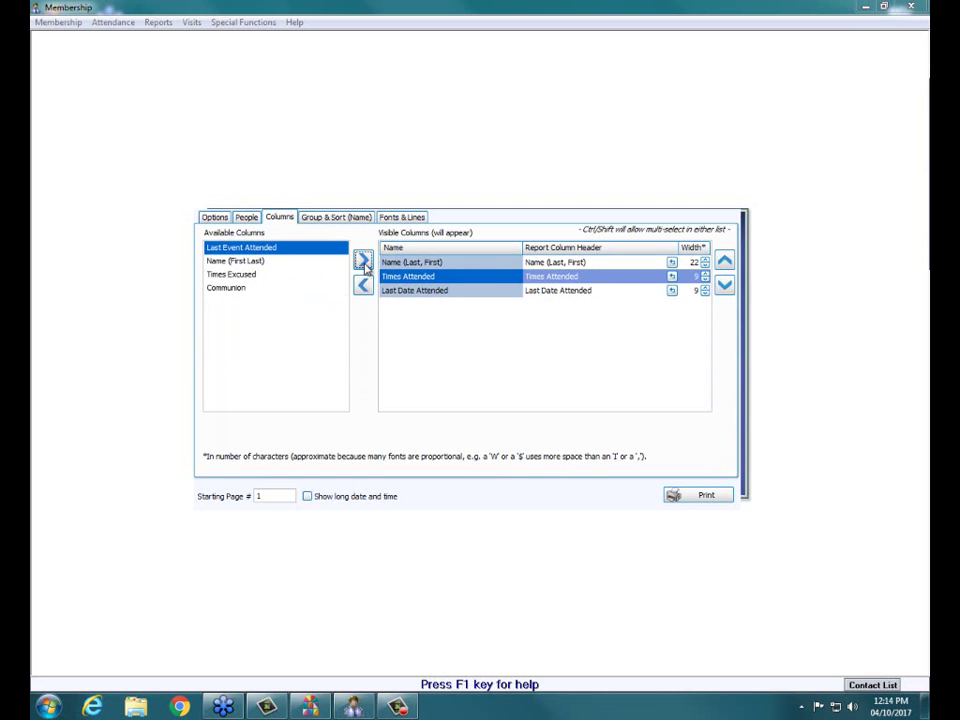
left_click(362, 261)
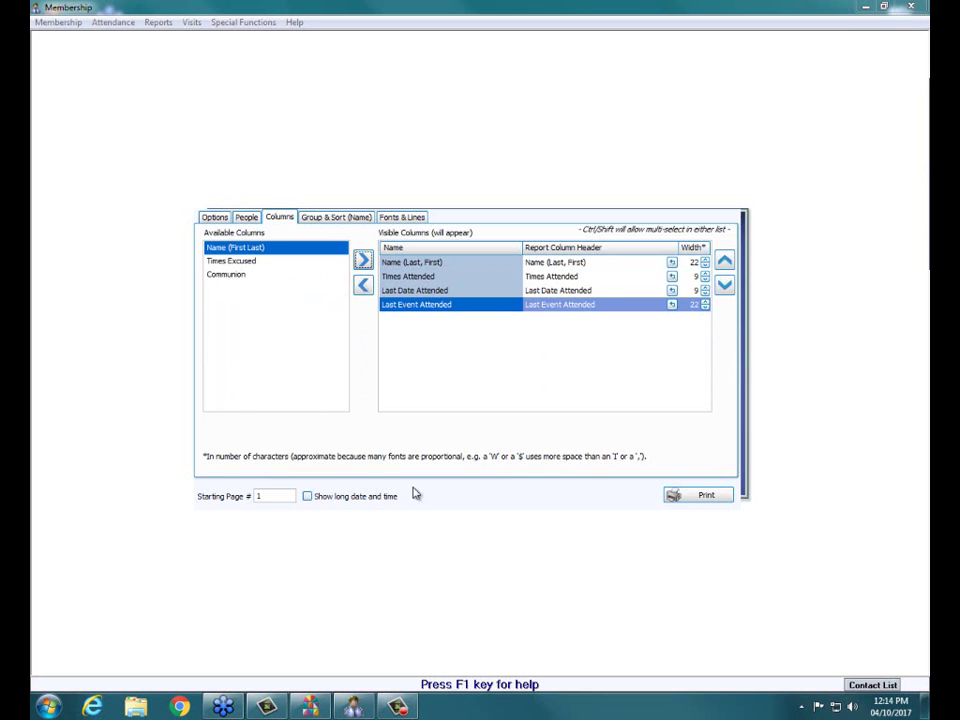
left_click(682, 499)
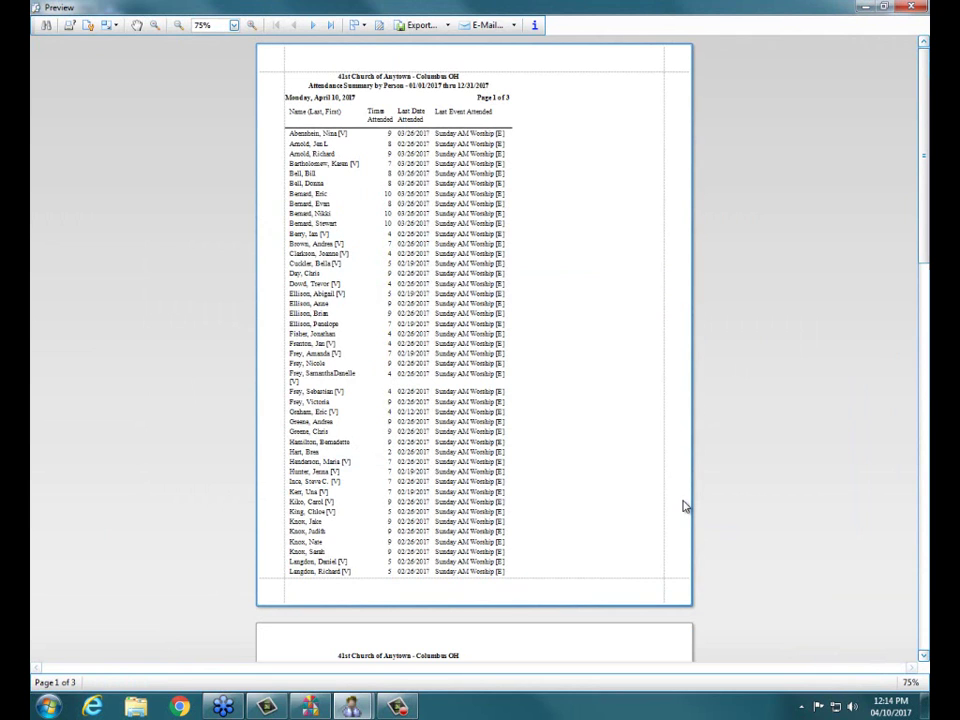
left_click(910, 8)
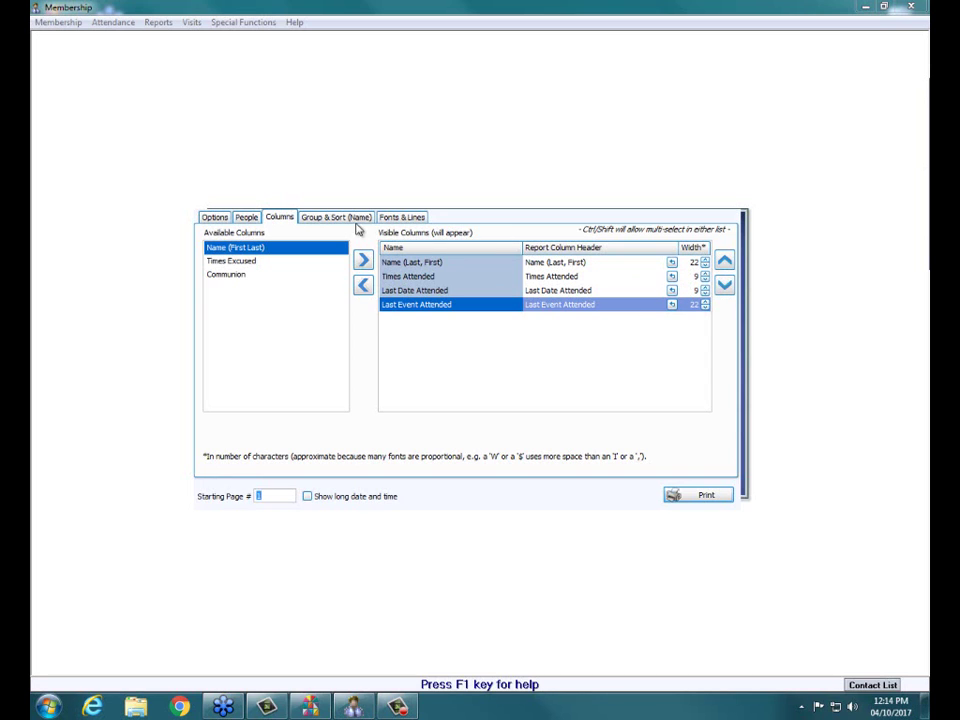
Set the column widths to 23 for Name, 14 for Times Attended, 15 for Last Date Attended and 27 for Last Event Attended.
left_click(705, 260)
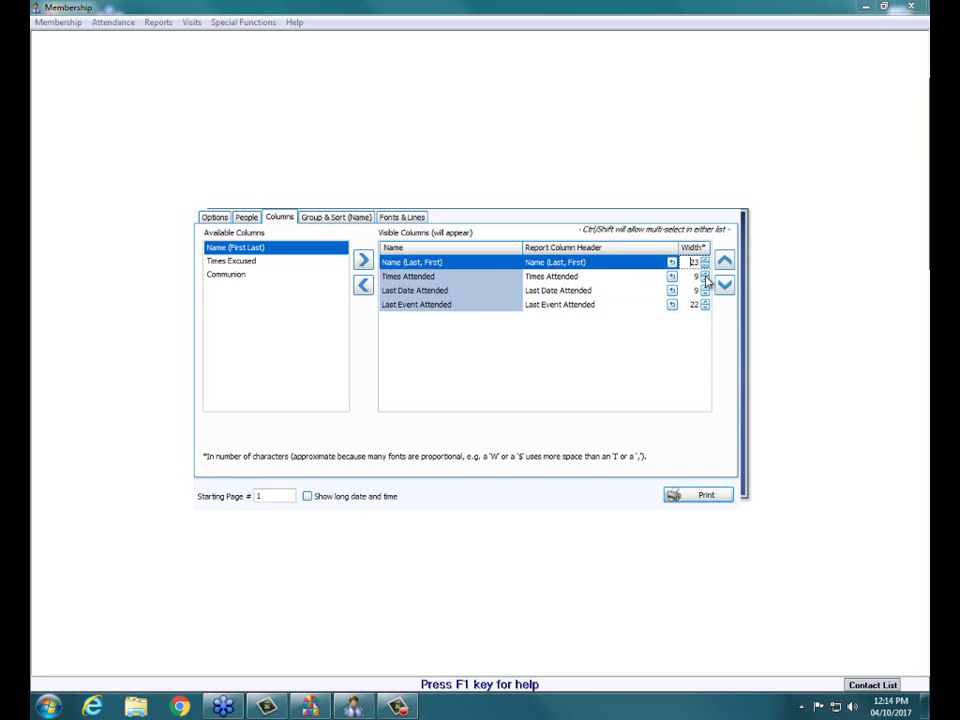
left_click(705, 274)
left_click(705, 274)
left_click(705, 274)
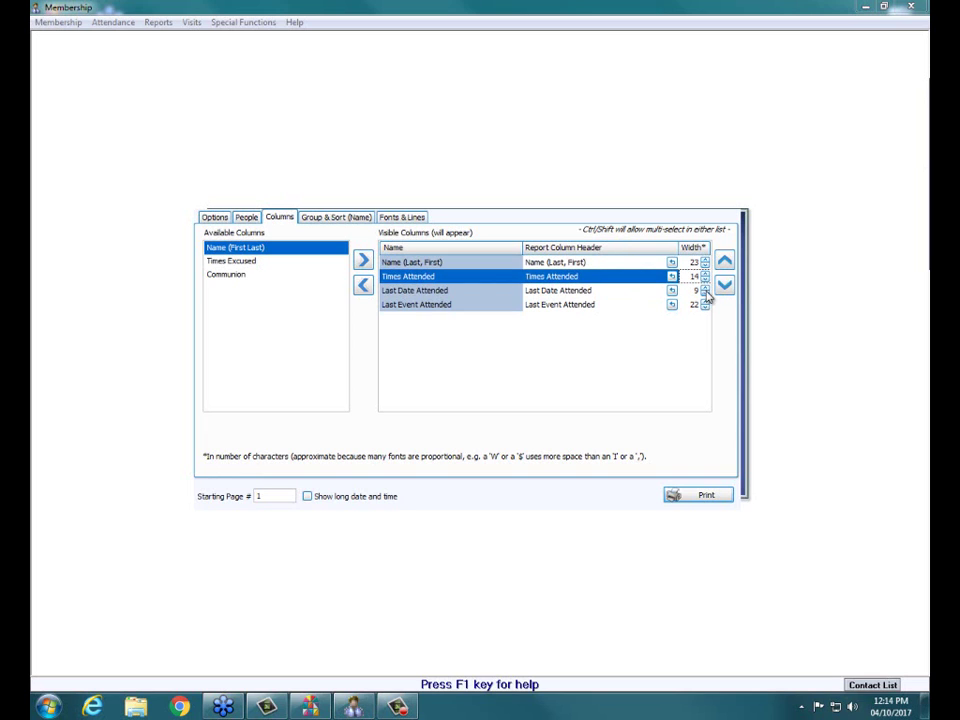
left_click(705, 288)
left_click(705, 288)
left_click(705, 288)
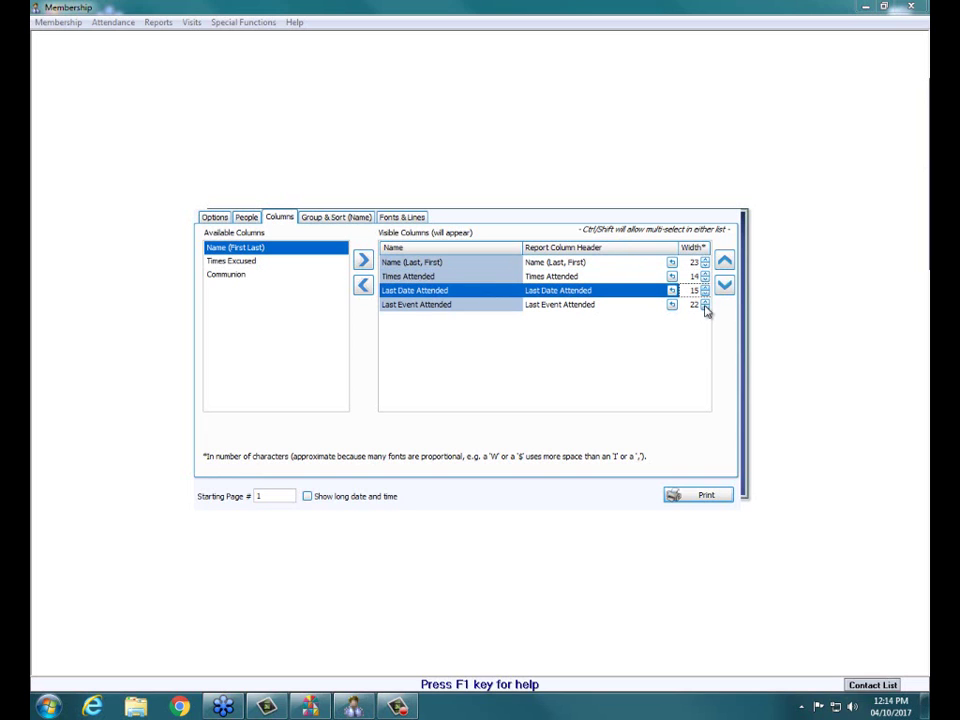
left_click(705, 302)
left_click(705, 302)
left_click(705, 302)
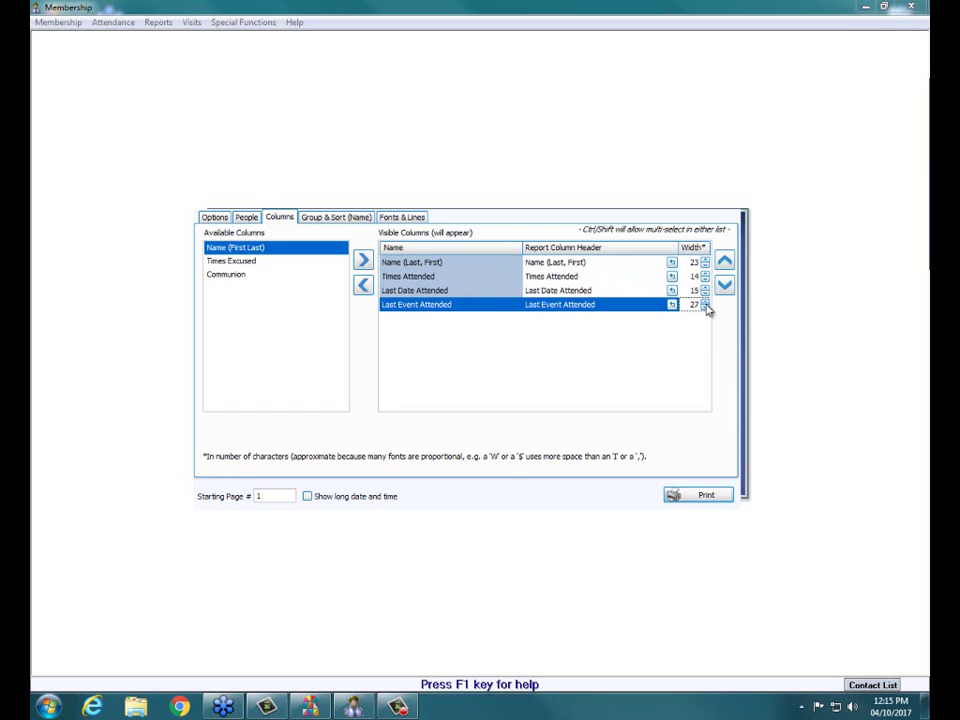
Preview the Summary by Person report in Landscape orientation, and close the preview and the report options.
left_click(700, 495)
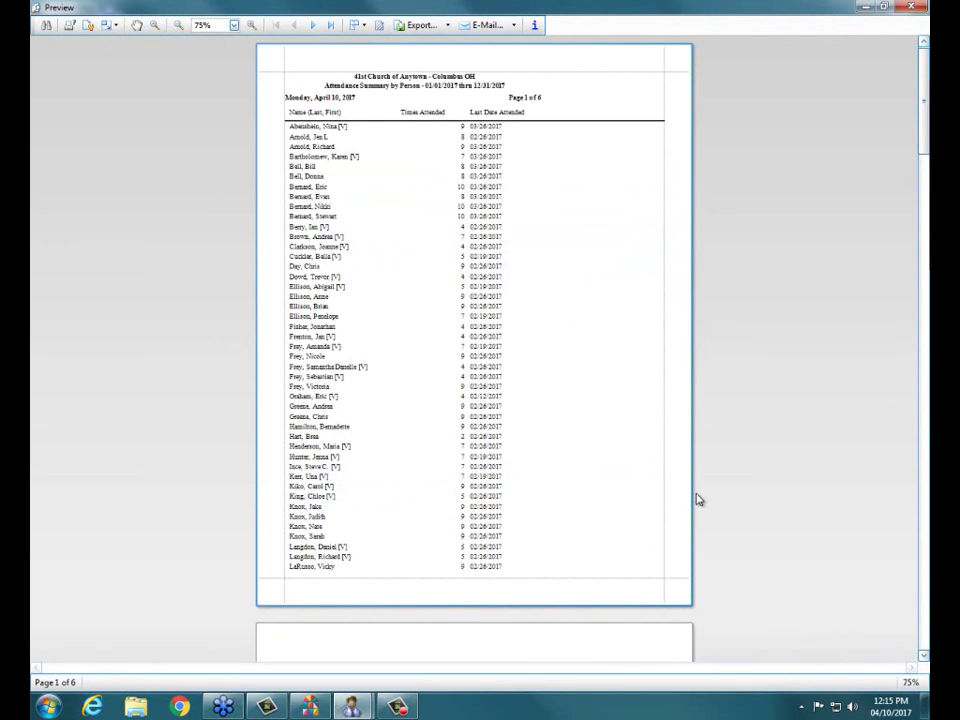
scroll(684, 486, "down", 3)
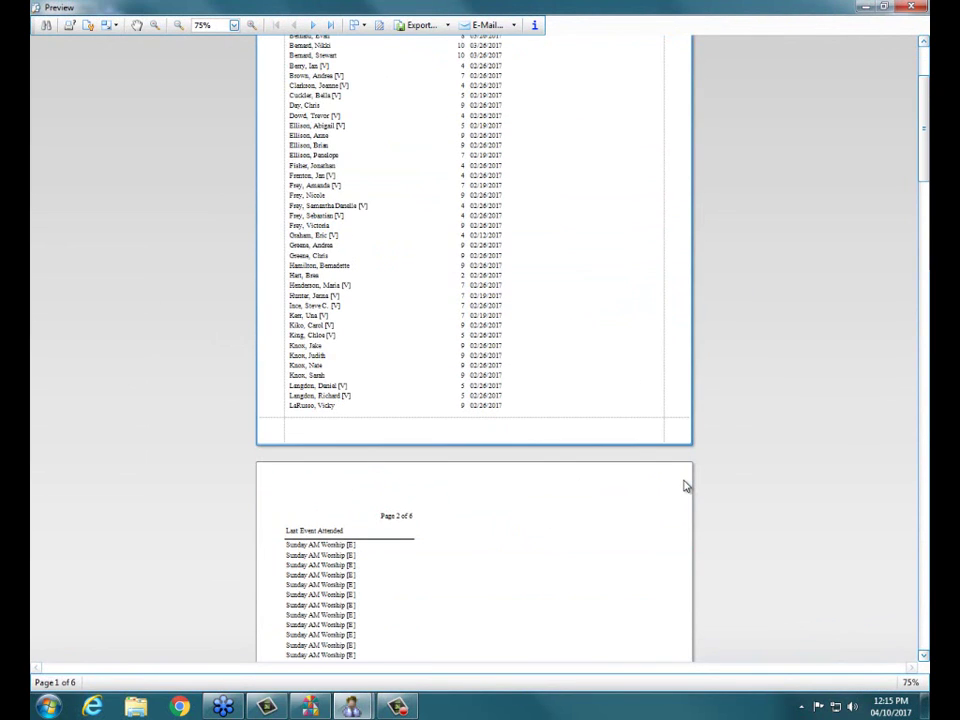
scroll(684, 486, "up", 3)
scroll(684, 486, "down", 5)
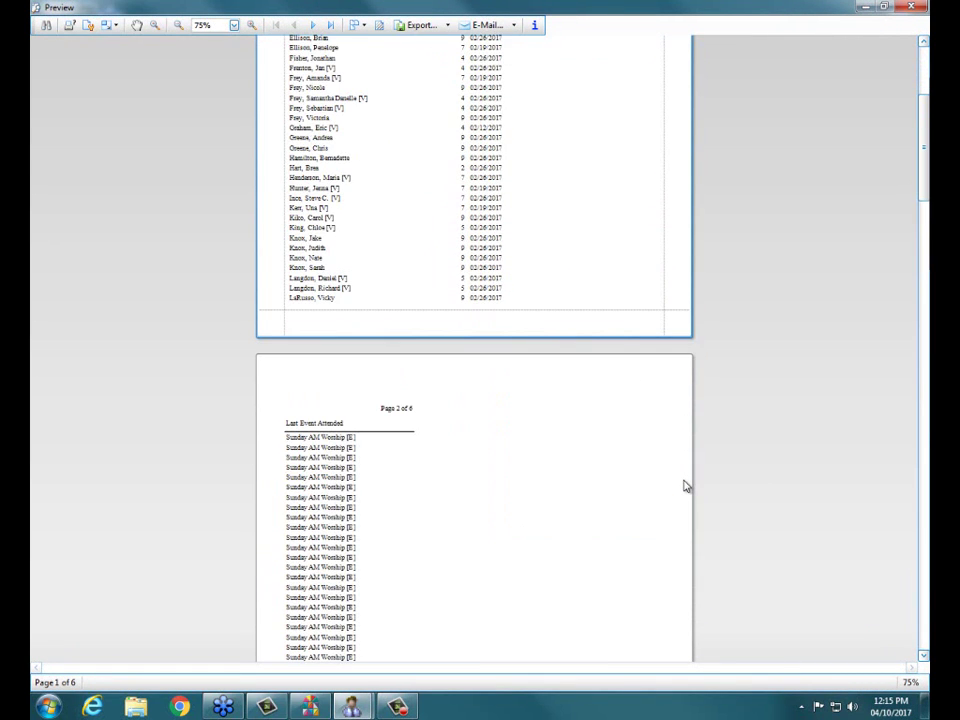
left_click(70, 27)
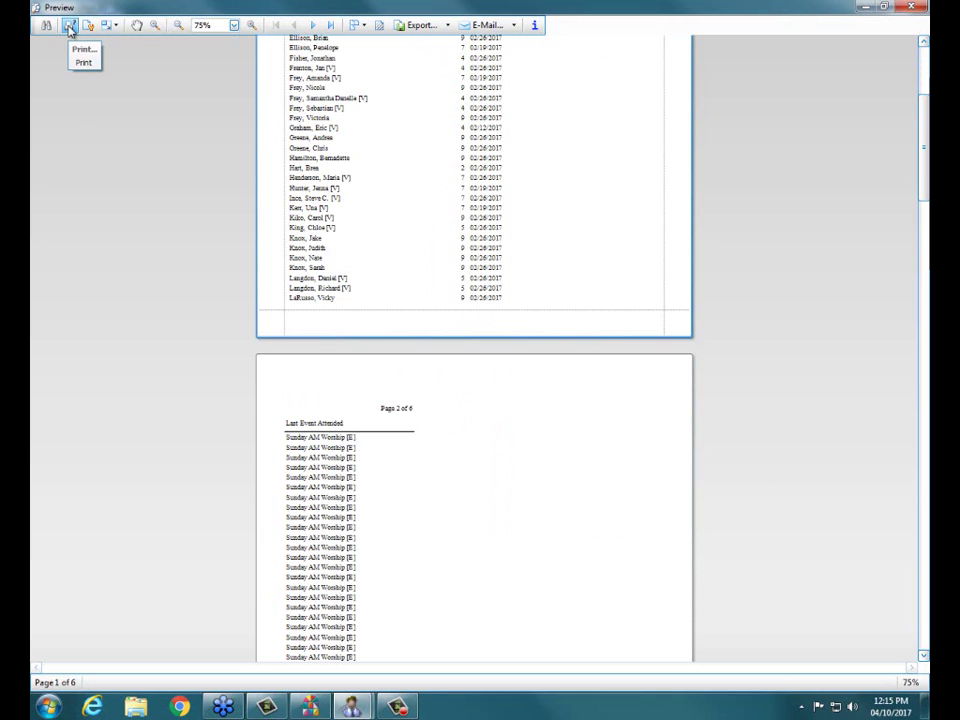
left_click(88, 25)
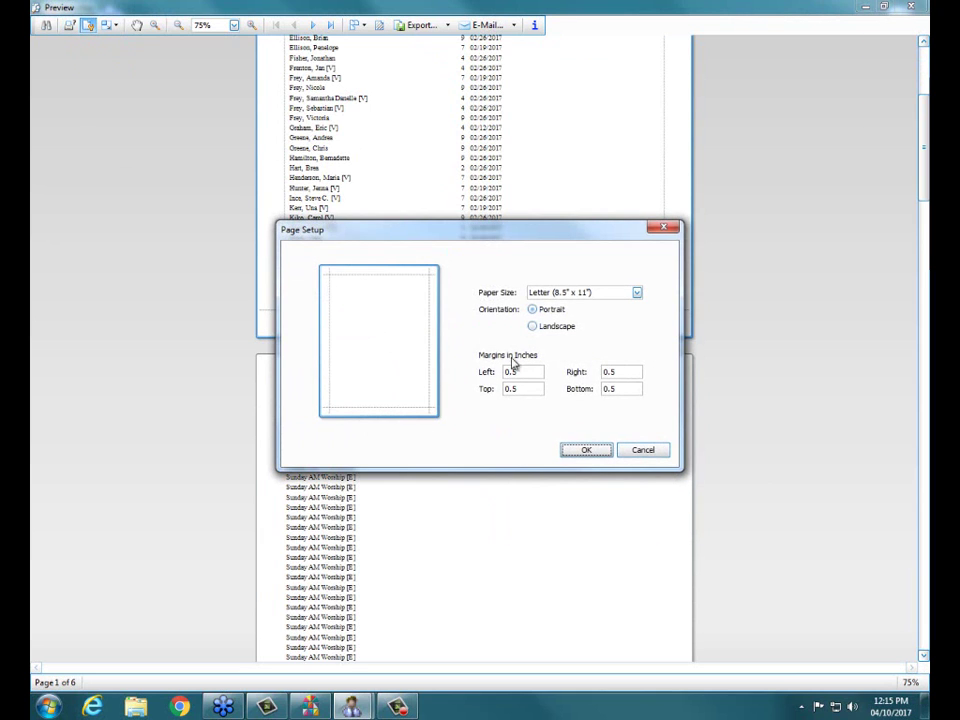
left_click(532, 327)
left_click(584, 450)
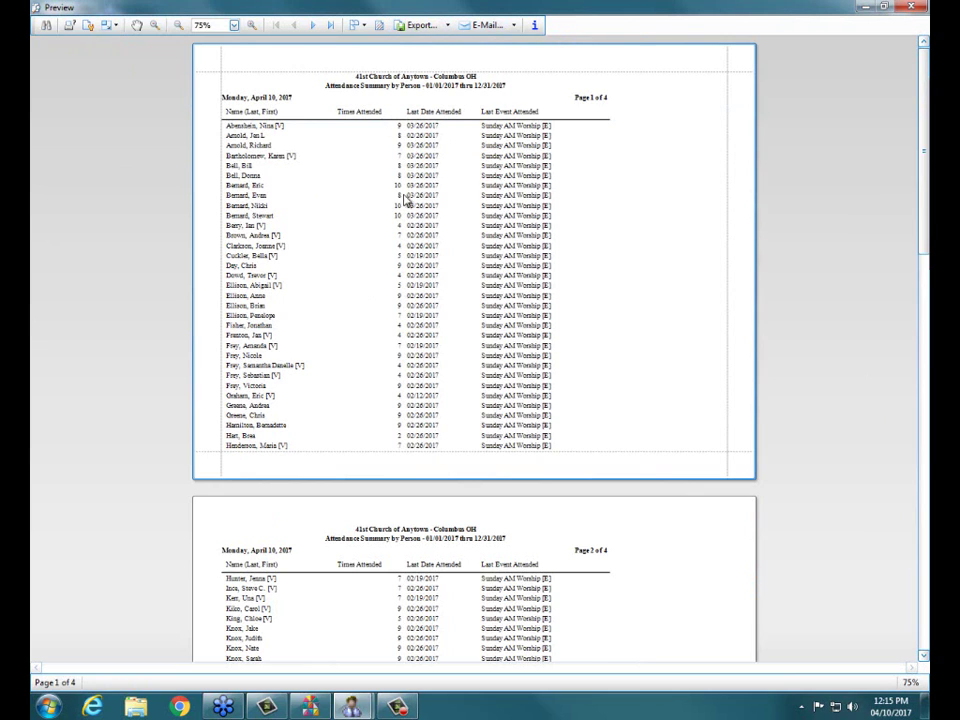
left_click(908, 12)
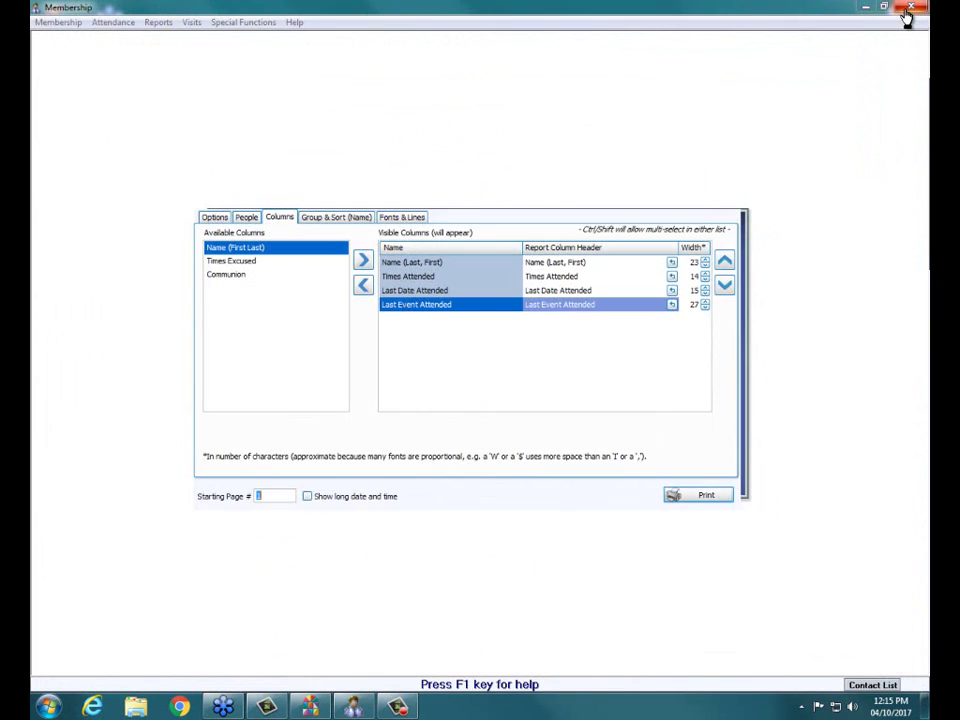
left_click(736, 204)
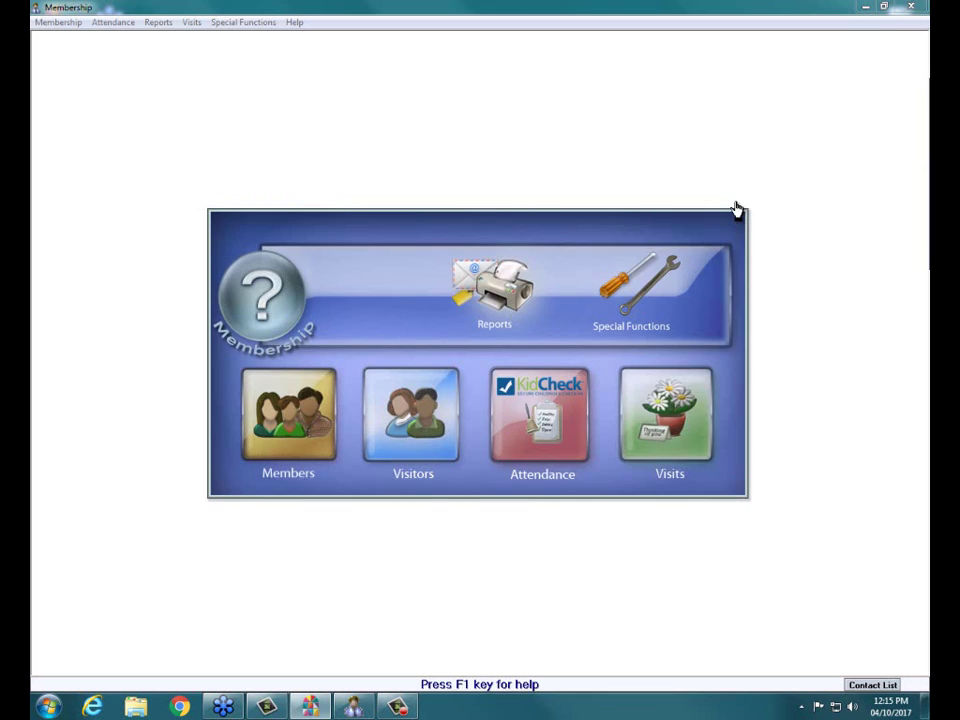
Open the attendance Summary by Event/Groups/Classes report, and order it by Date.
left_click(513, 284)
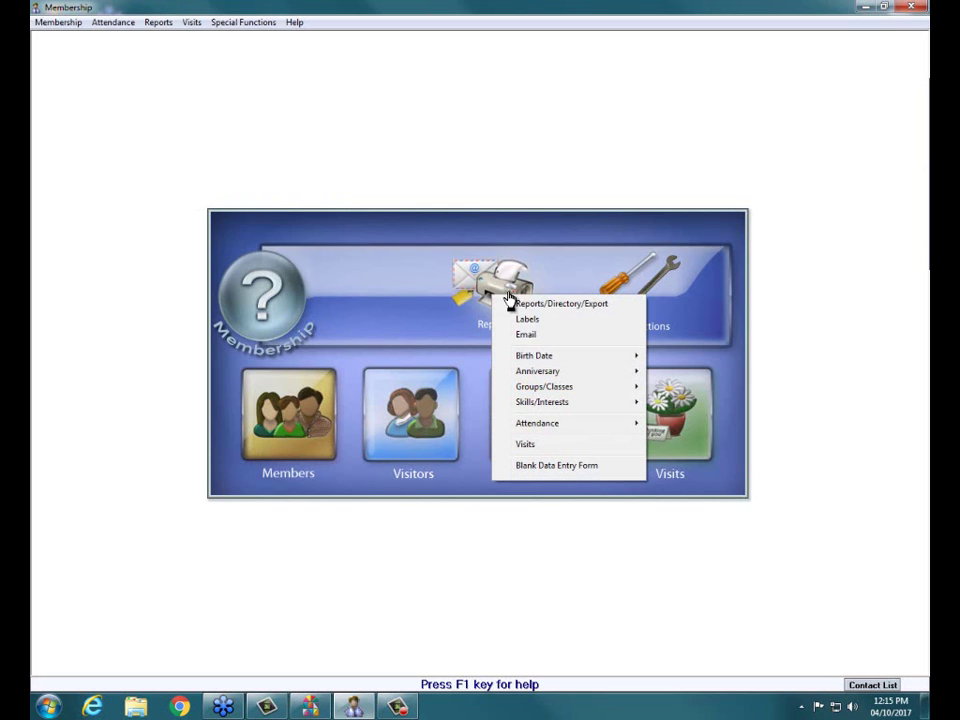
mouse_move(536, 428)
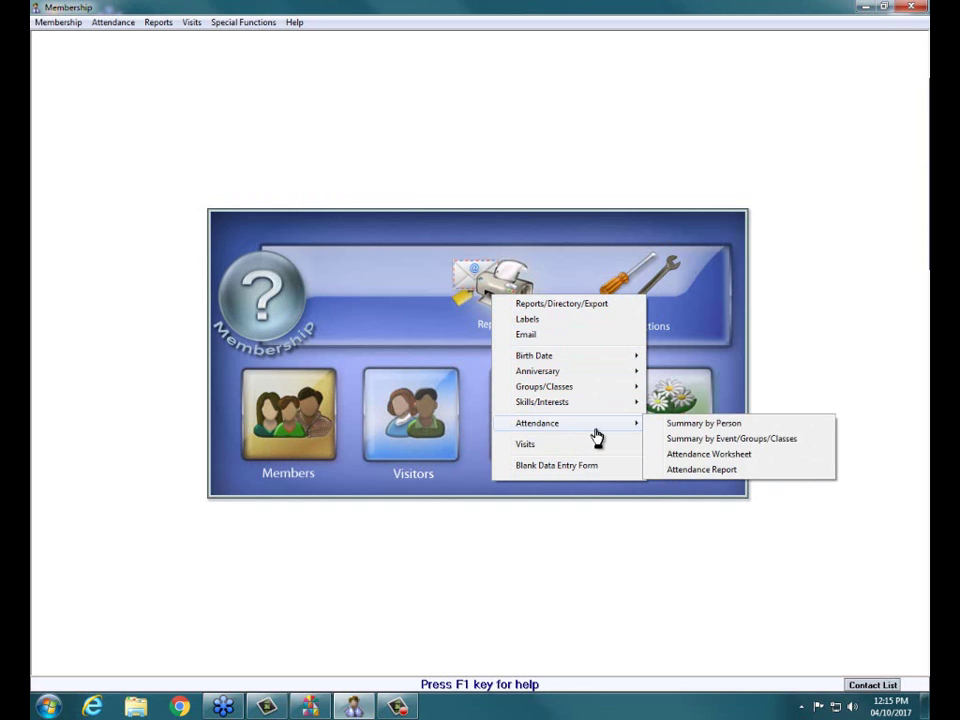
left_click(690, 440)
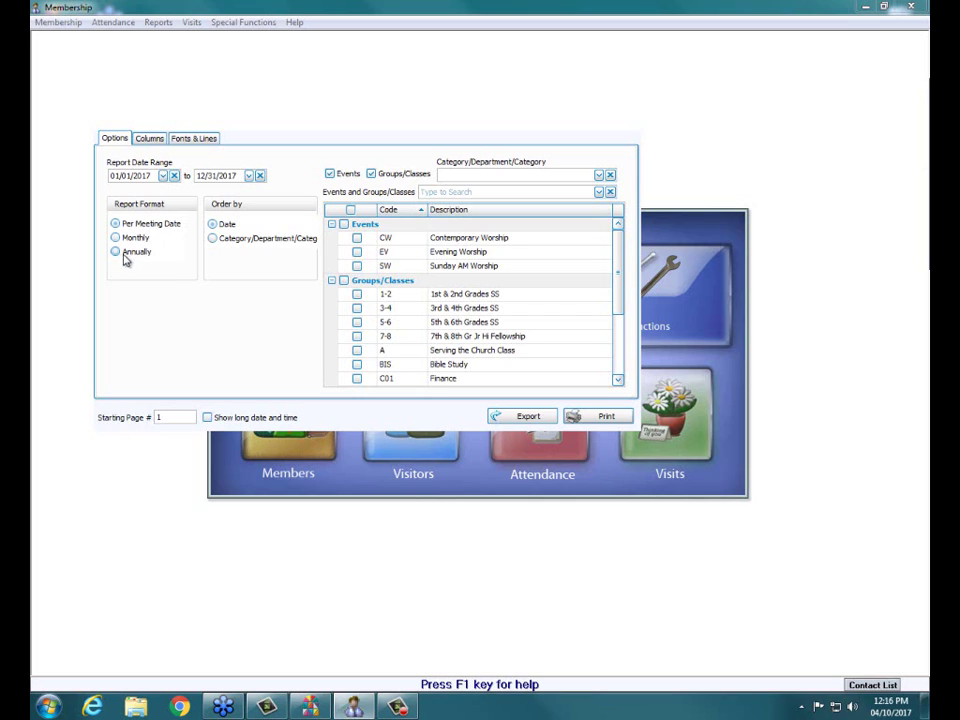
left_click(227, 229)
Select all events and groups/classes for the report, and clear both selections.
left_click(350, 210)
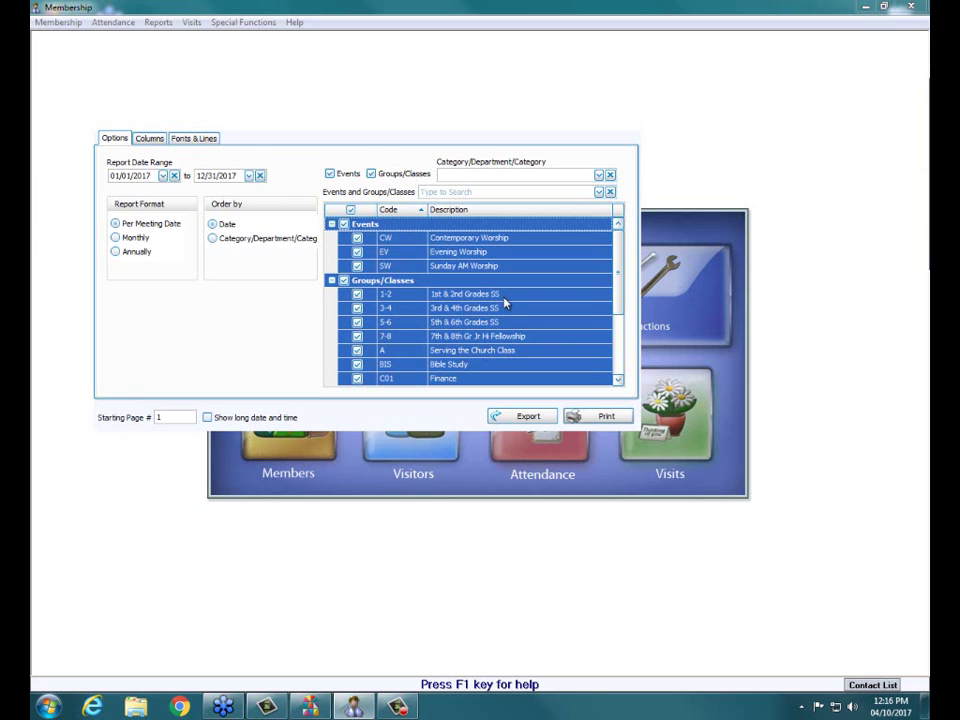
left_click(344, 224)
left_click(344, 280)
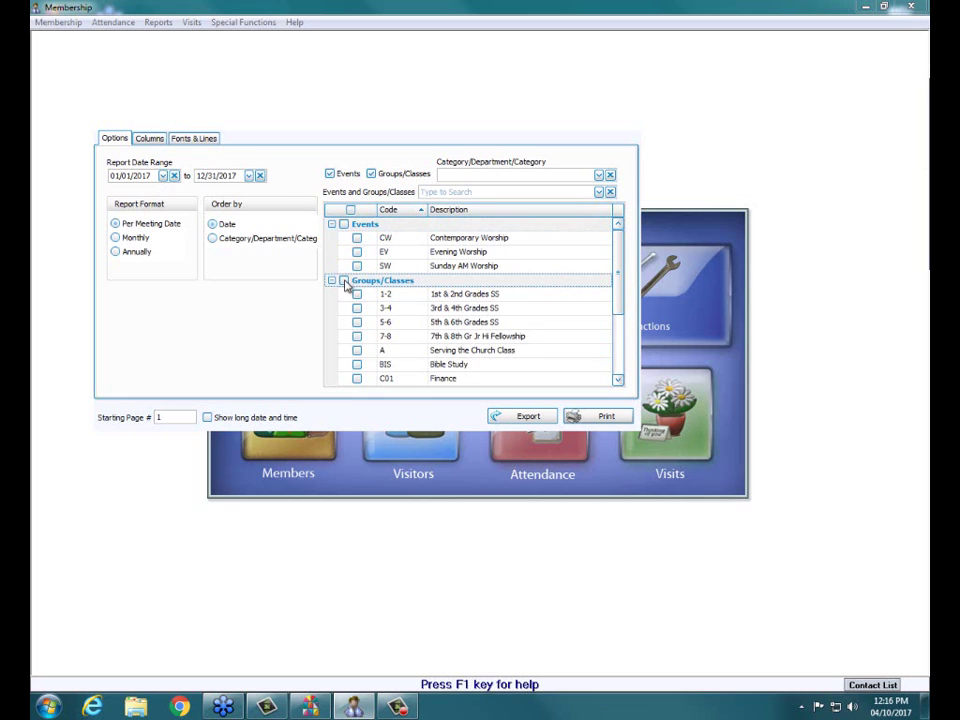
Select all events and groups/classes for the report, and review its column and font settings.
left_click(351, 211)
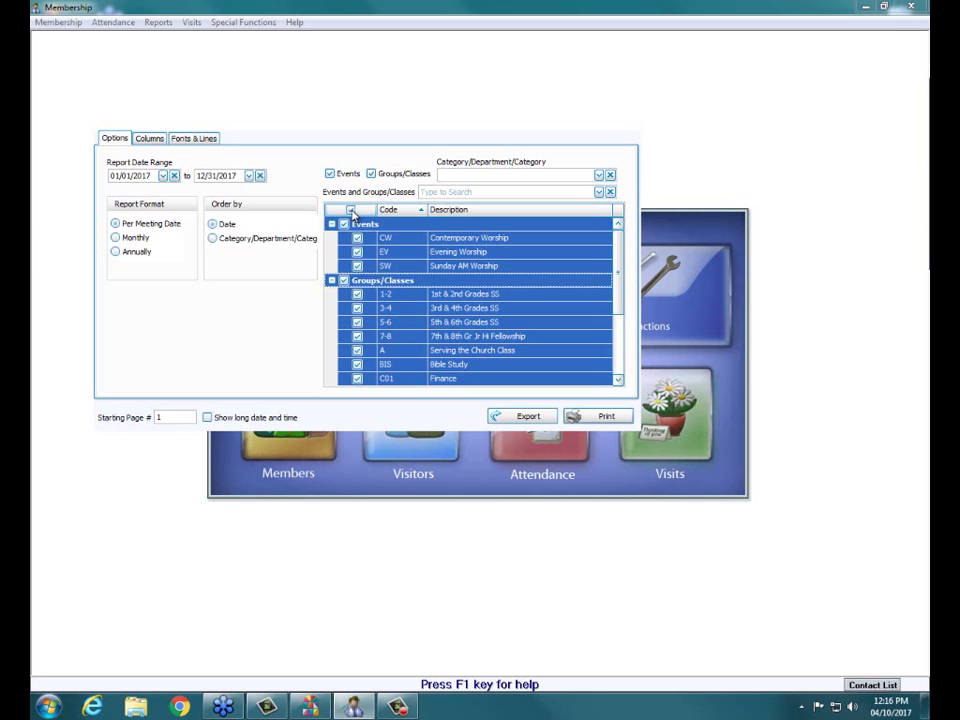
left_click(149, 139)
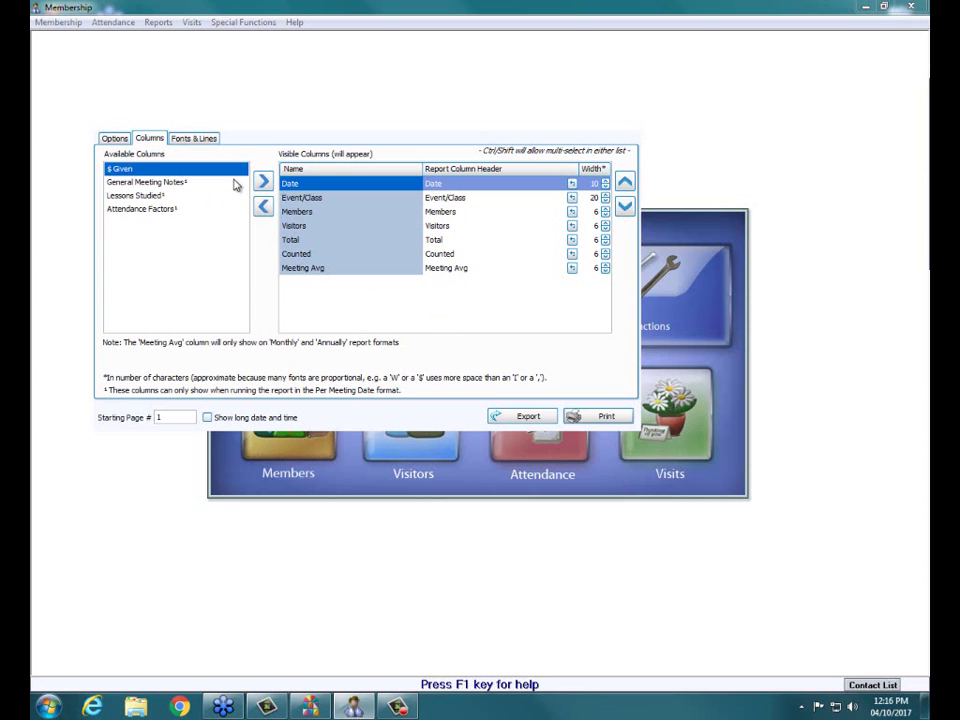
left_click(198, 142)
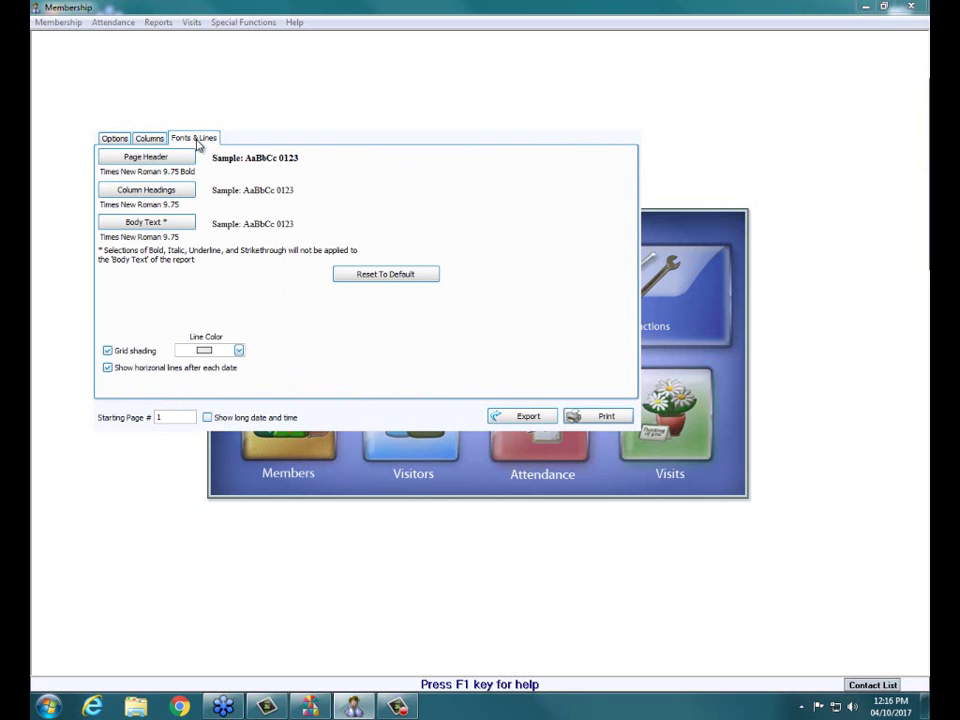
Preview the Summary by Event/Groups/Classes report for 2017 at 85% zoom, and close the preview.
left_click(583, 421)
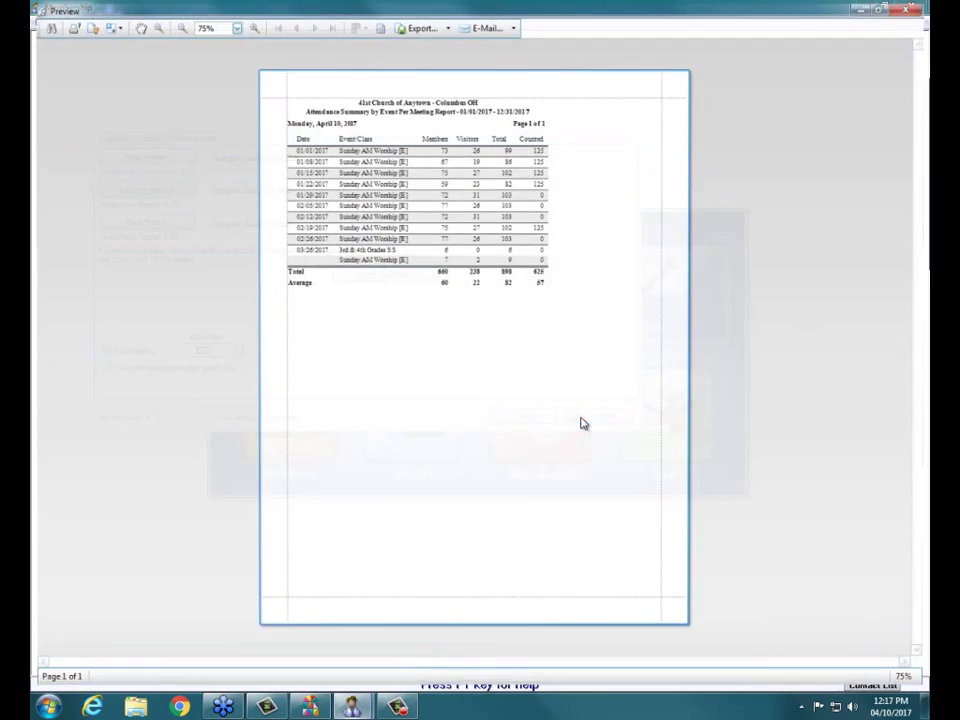
left_click(252, 25)
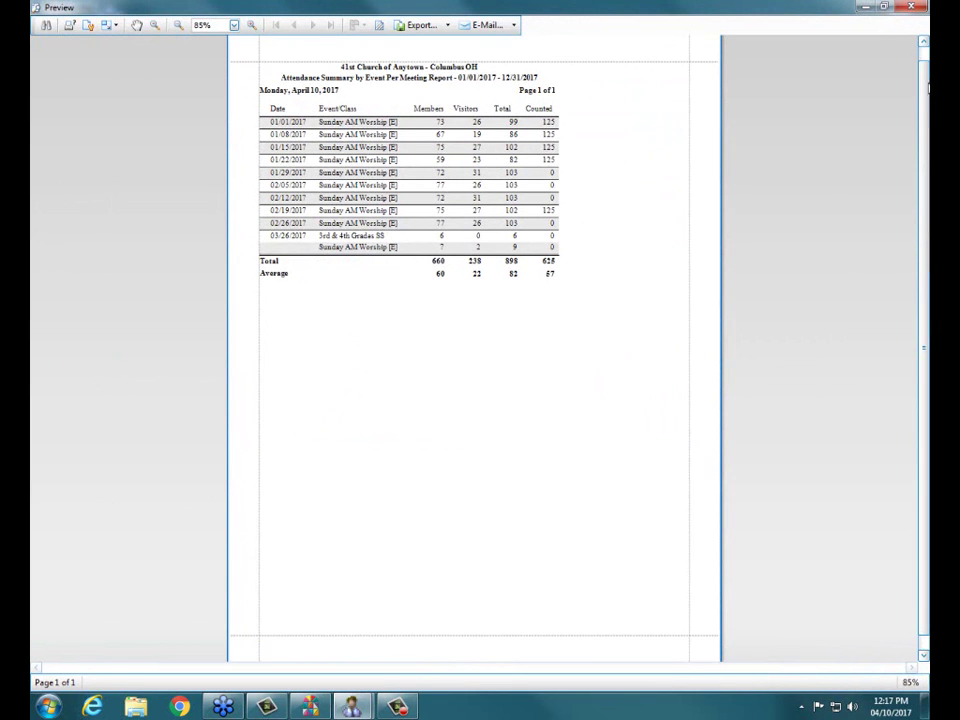
left_click_drag(924, 86, 924, 62)
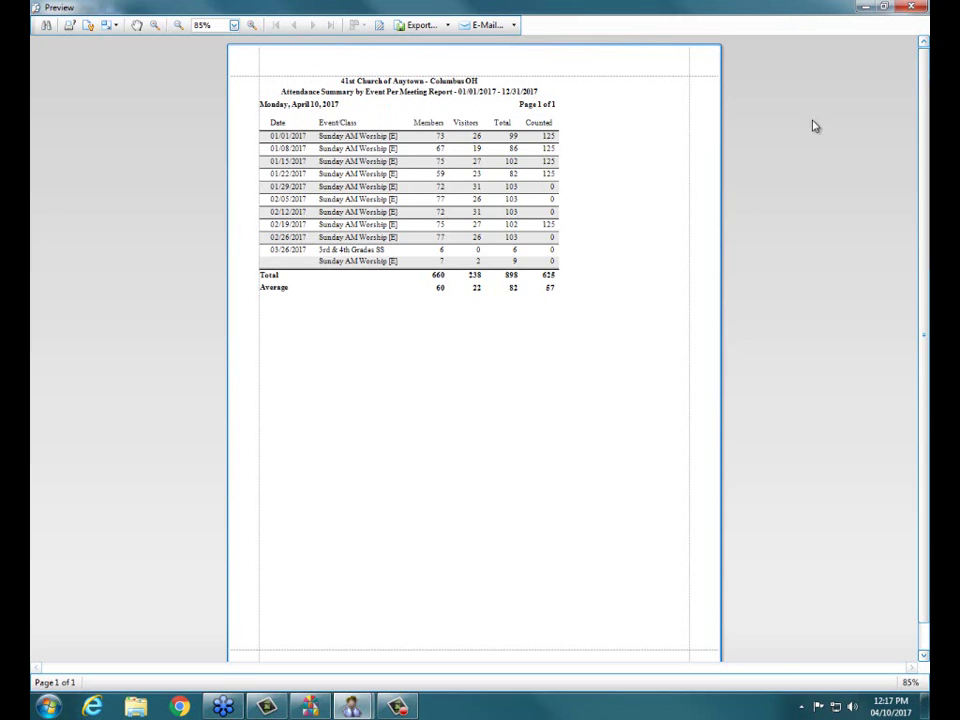
left_click(918, 7)
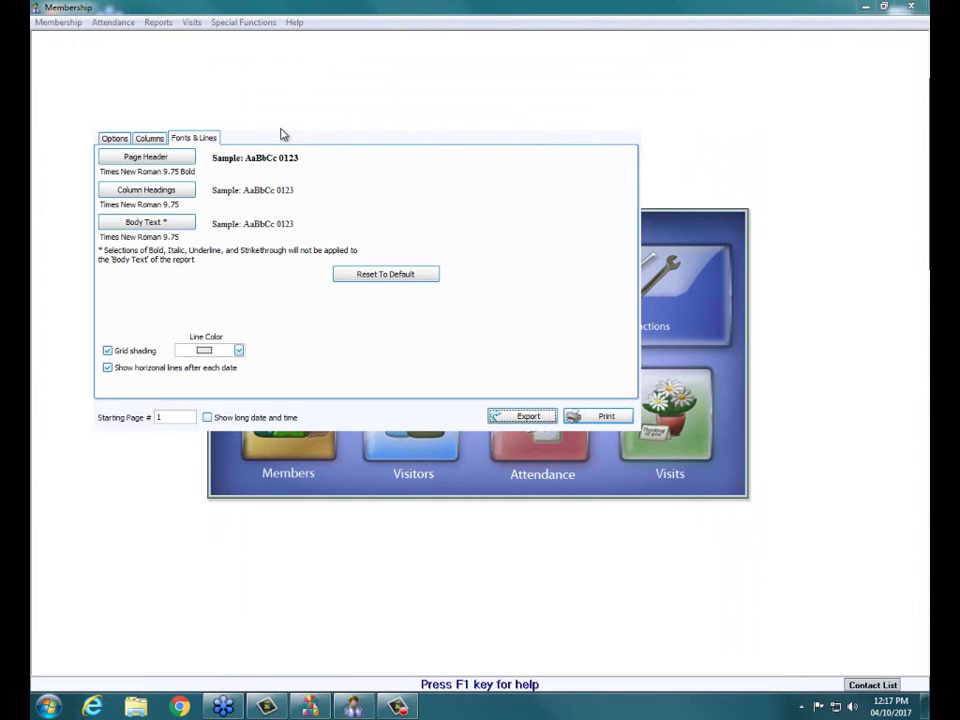
Set the report date range to 01/01/2016 through 12/31/2016.
left_click(114, 138)
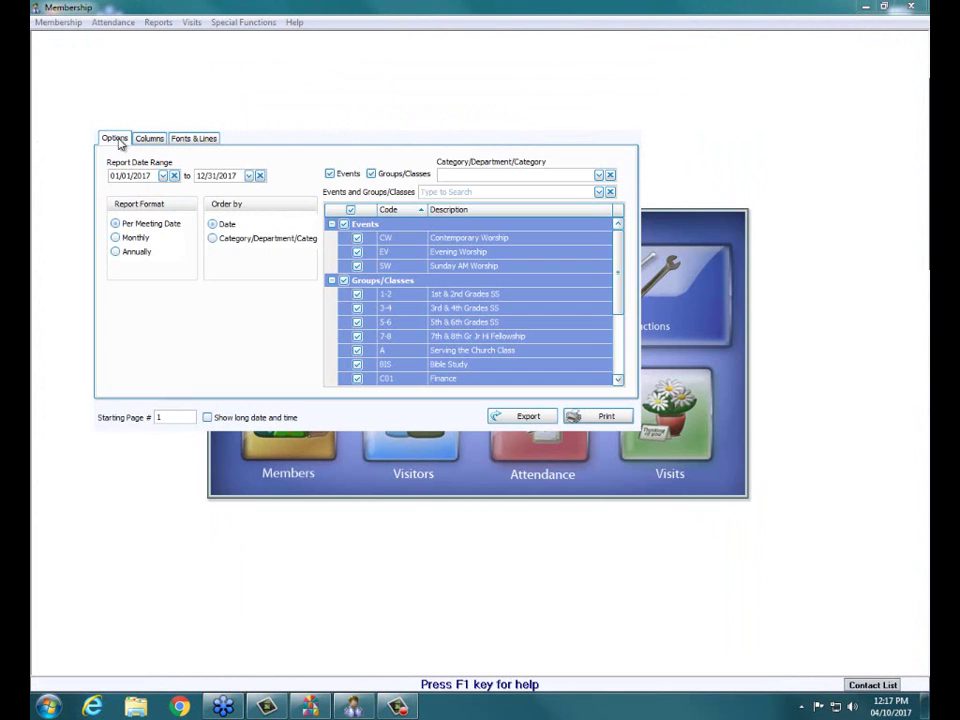
left_click(165, 176)
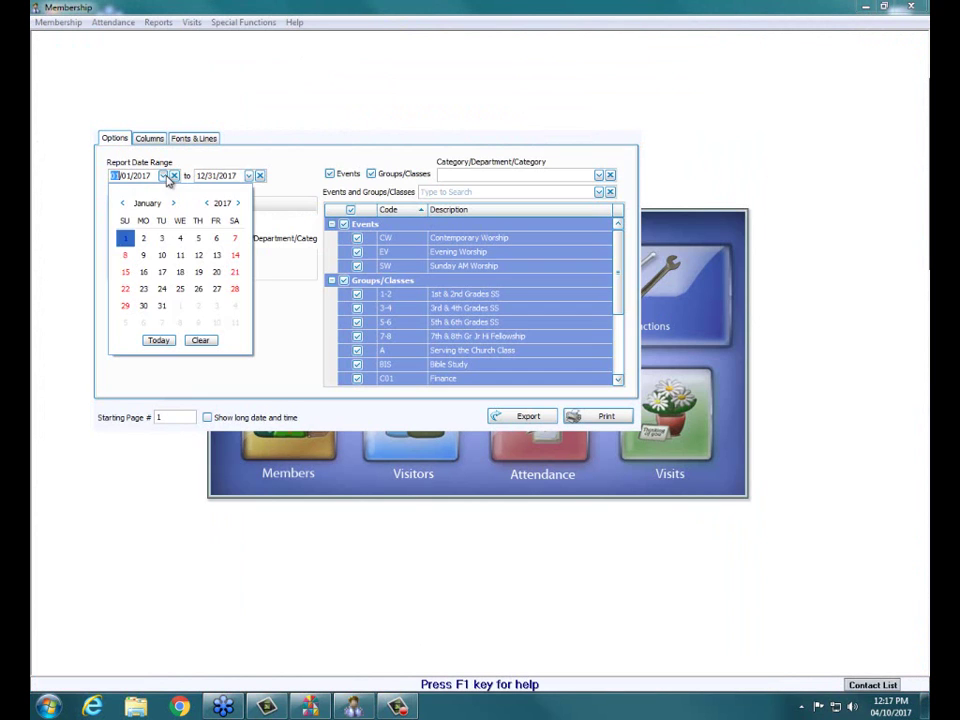
left_click(207, 203)
left_click(217, 239)
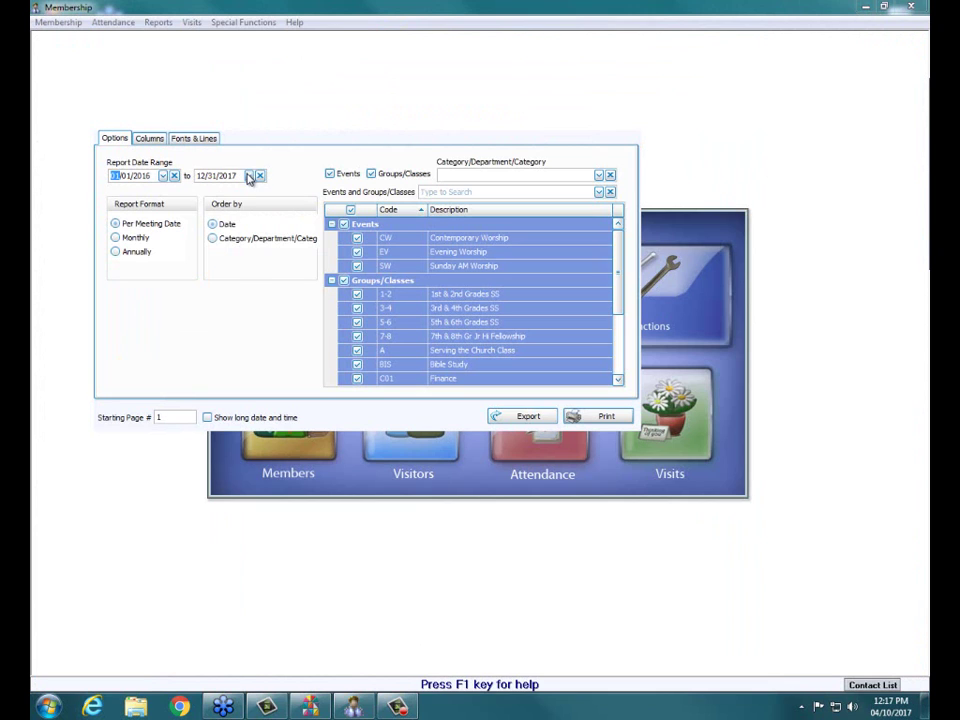
left_click(249, 175)
left_click(292, 203)
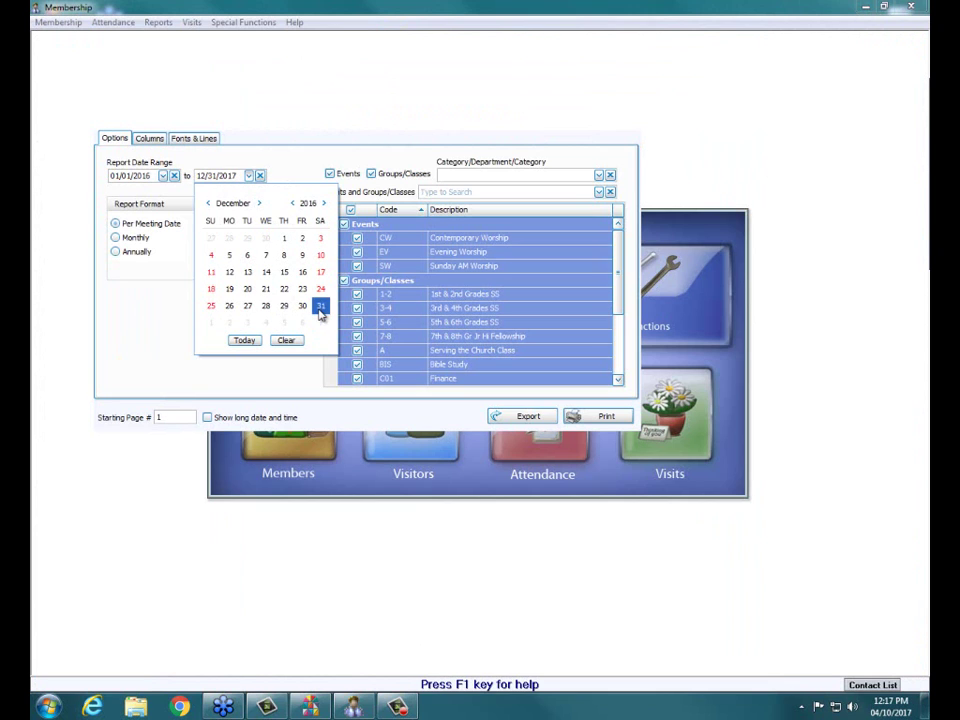
left_click(320, 305)
Preview the event summary report for 2016, and close the preview and the report options.
left_click(595, 415)
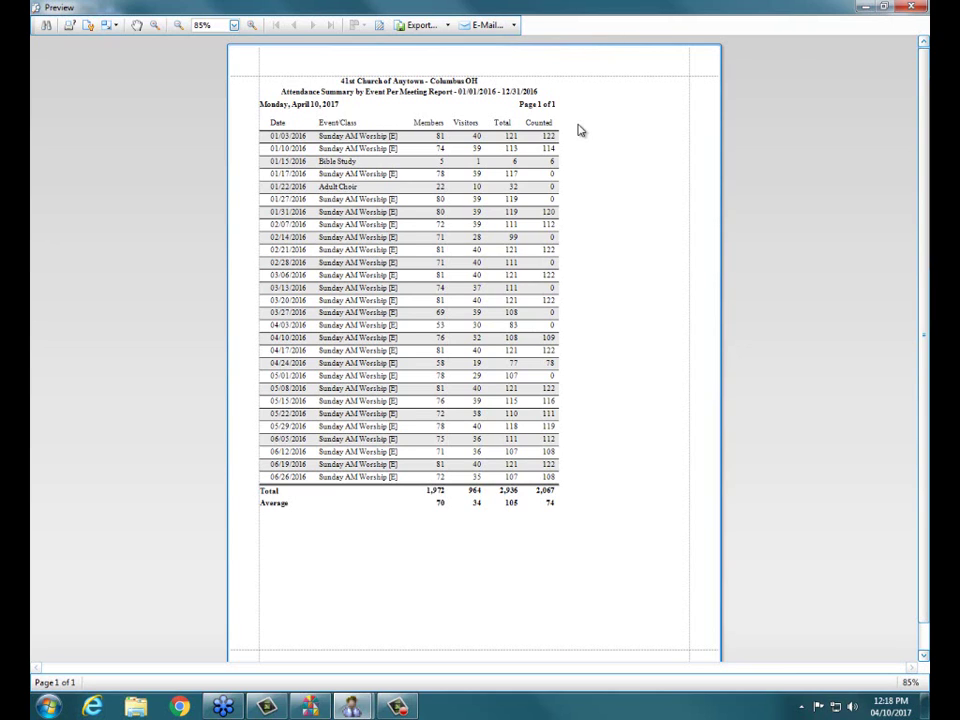
left_click(911, 8)
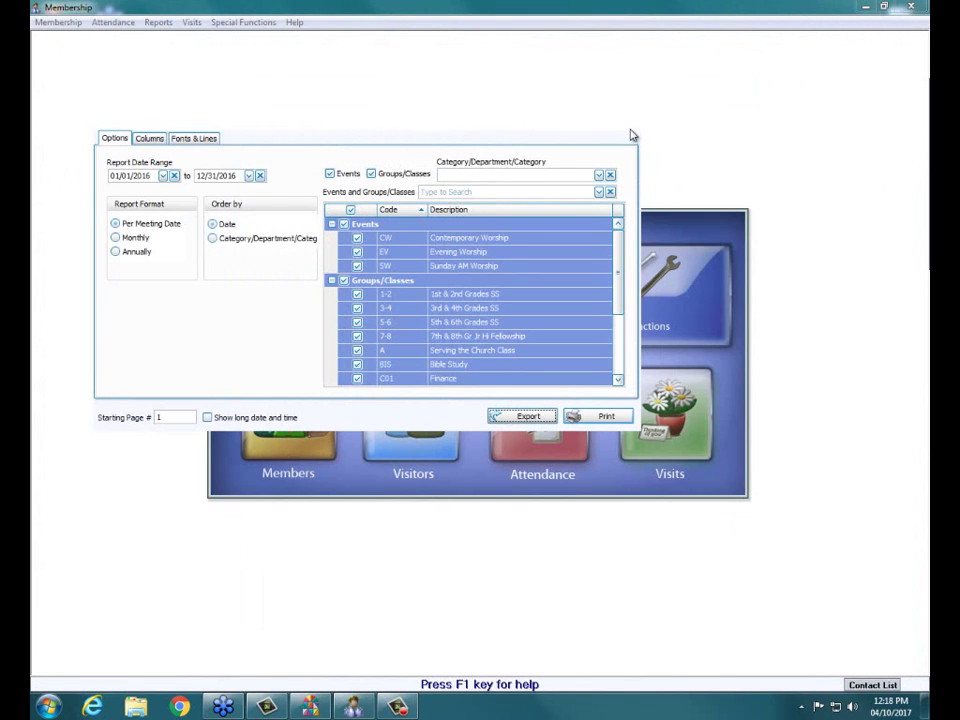
left_click(633, 124)
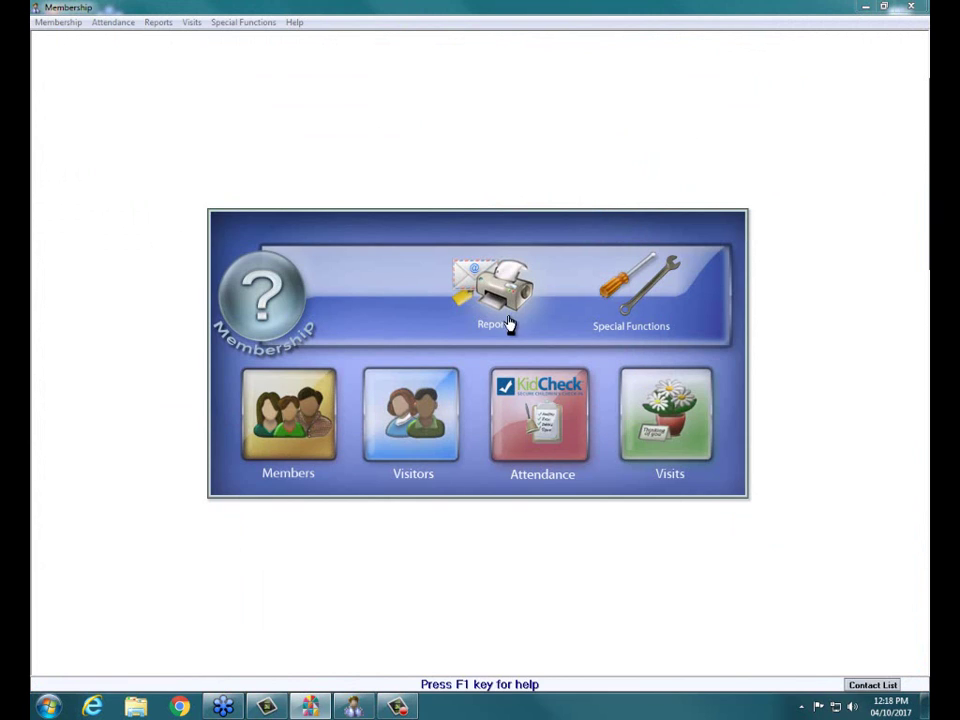
Open the options for the Attendance Report from the attendance reports.
left_click(505, 278)
mouse_move(531, 428)
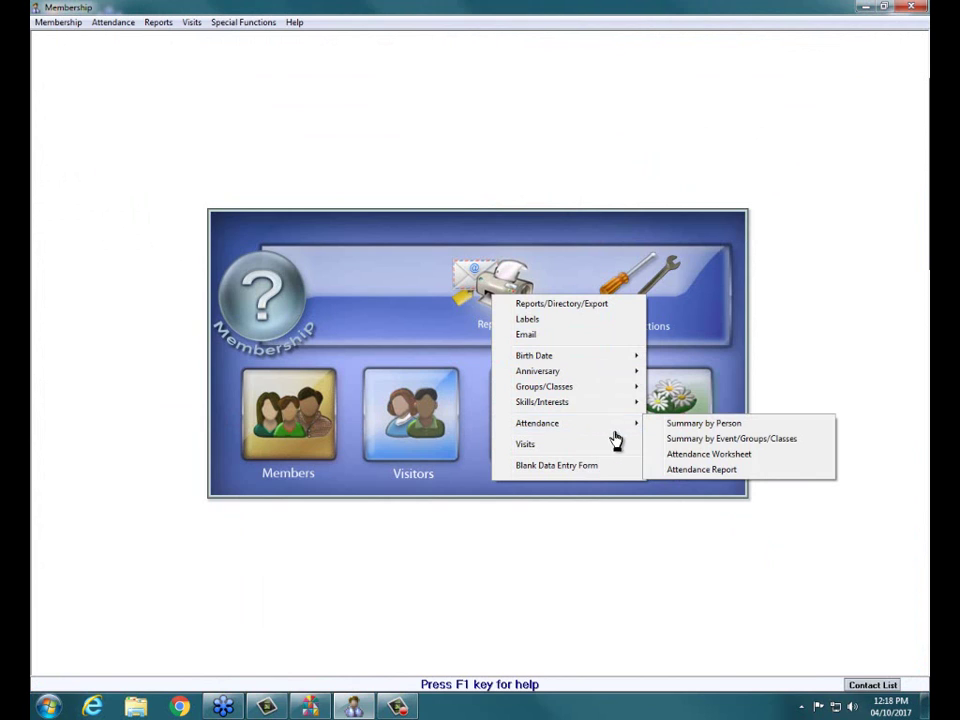
mouse_move(625, 430)
left_click(722, 472)
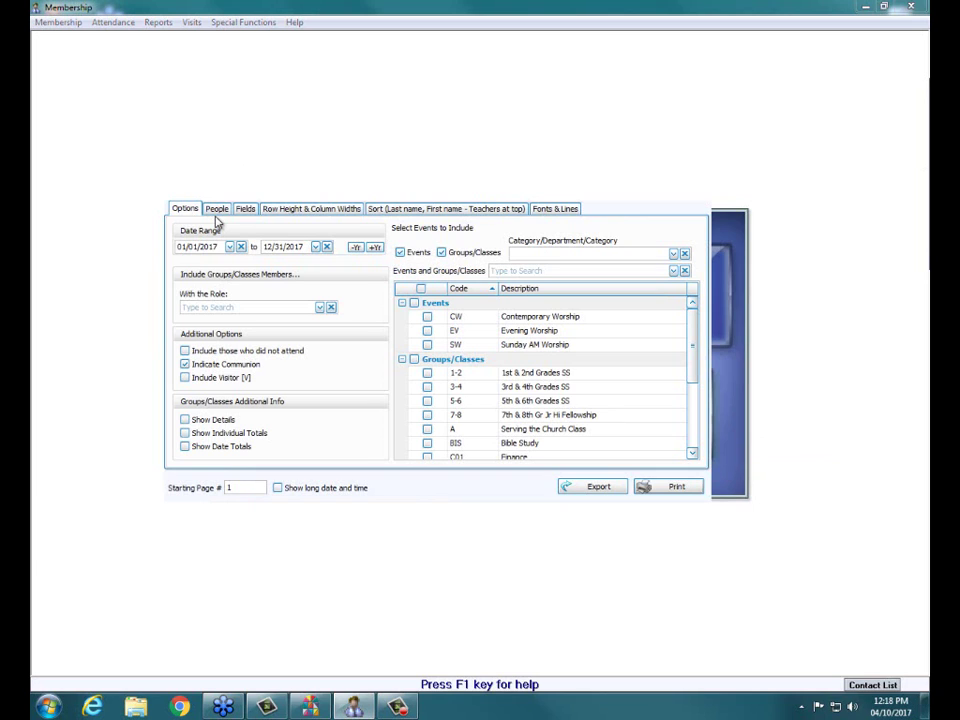
Move the date range back one year to 01/01/2016 through 12/31/2016, and select all events and groups/classes.
left_click(354, 249)
left_click(427, 345)
left_click(421, 290)
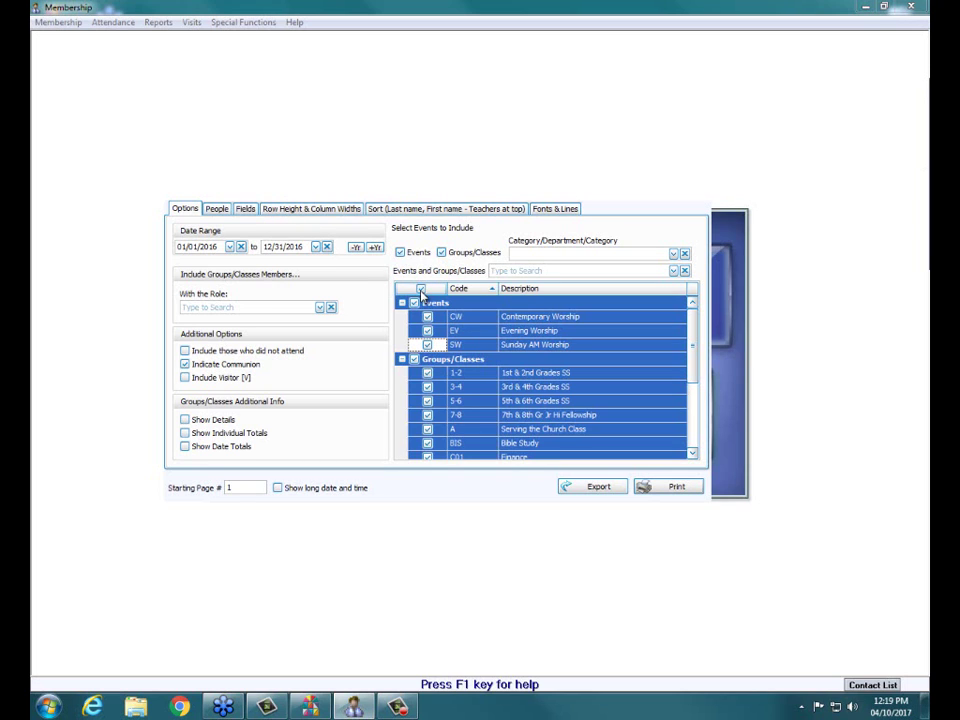
Review the Attendance Report's people criteria, available fields, row height and column widths, sort order, and font and line settings.
left_click(220, 212)
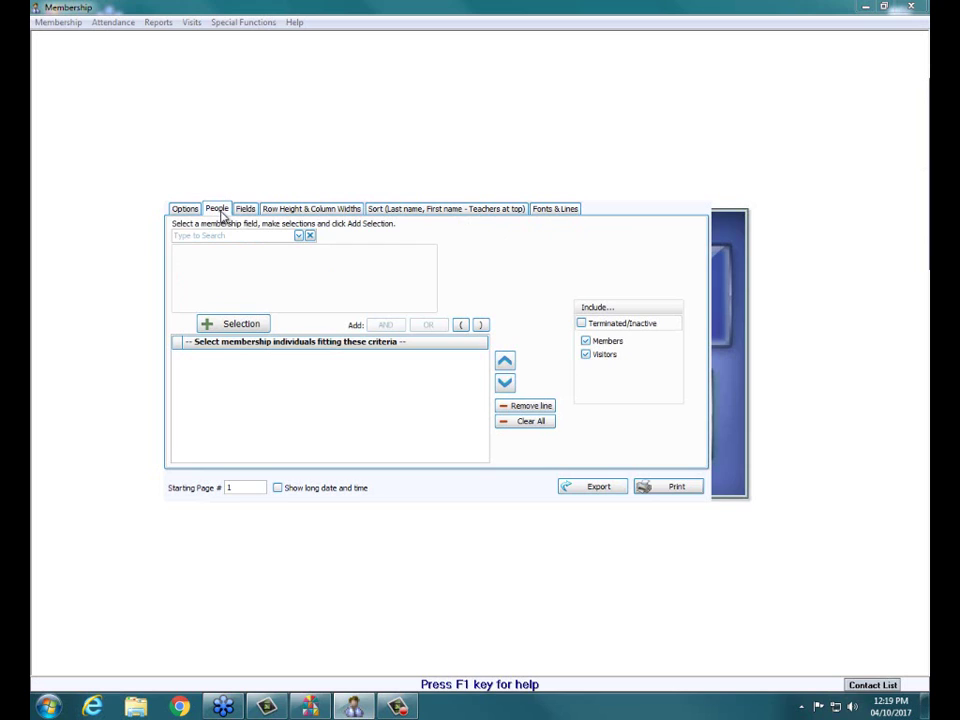
left_click(299, 237)
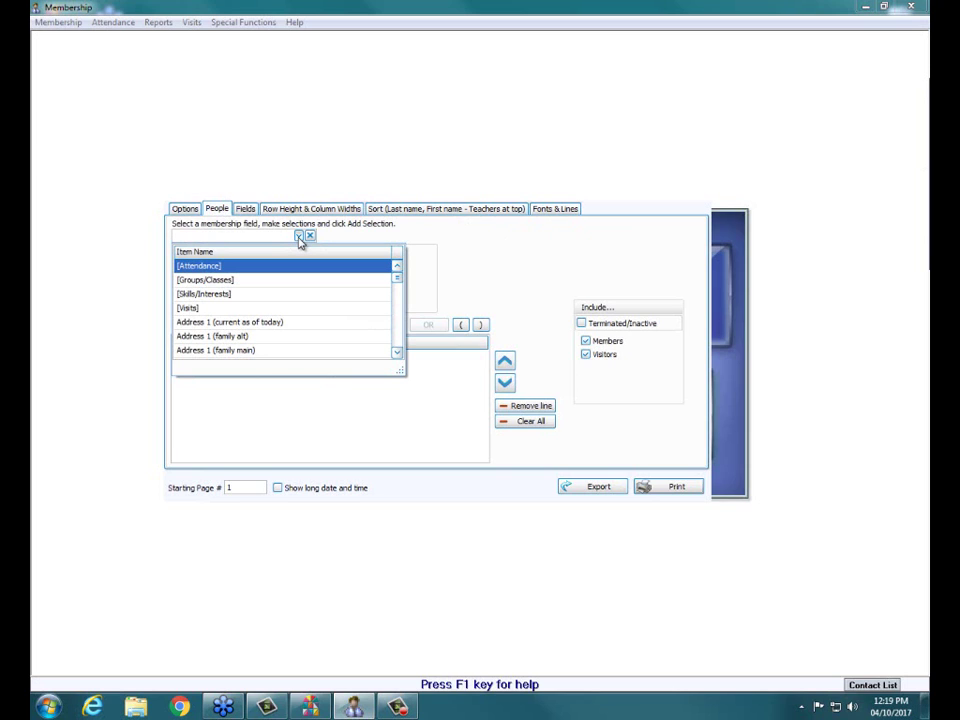
left_click(471, 261)
left_click(246, 210)
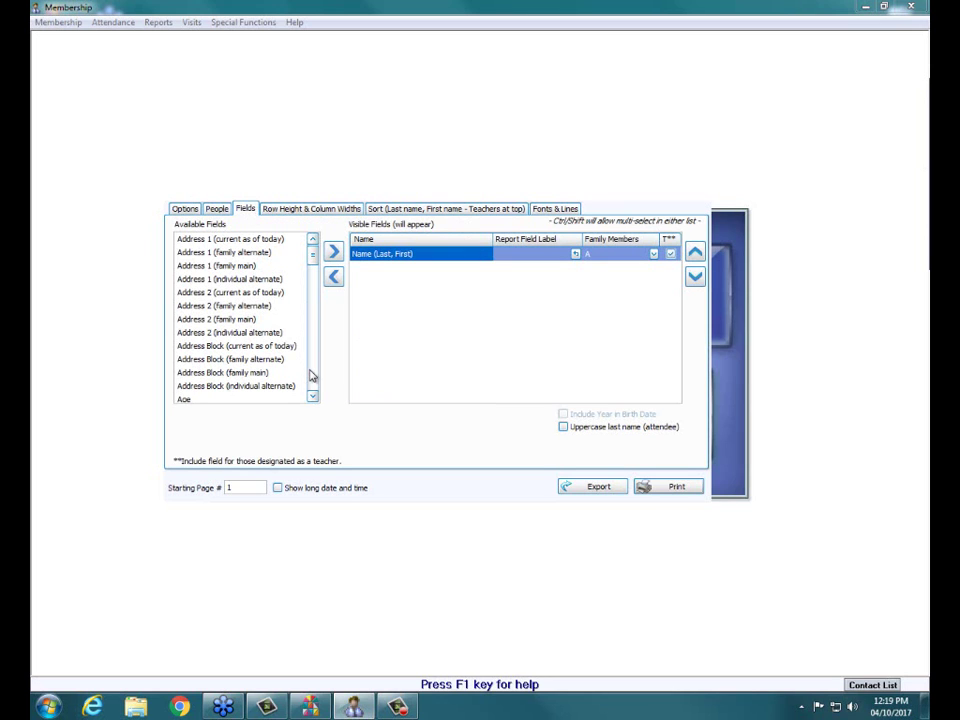
scroll(310, 376, "down", 8)
scroll(310, 376, "down", 12)
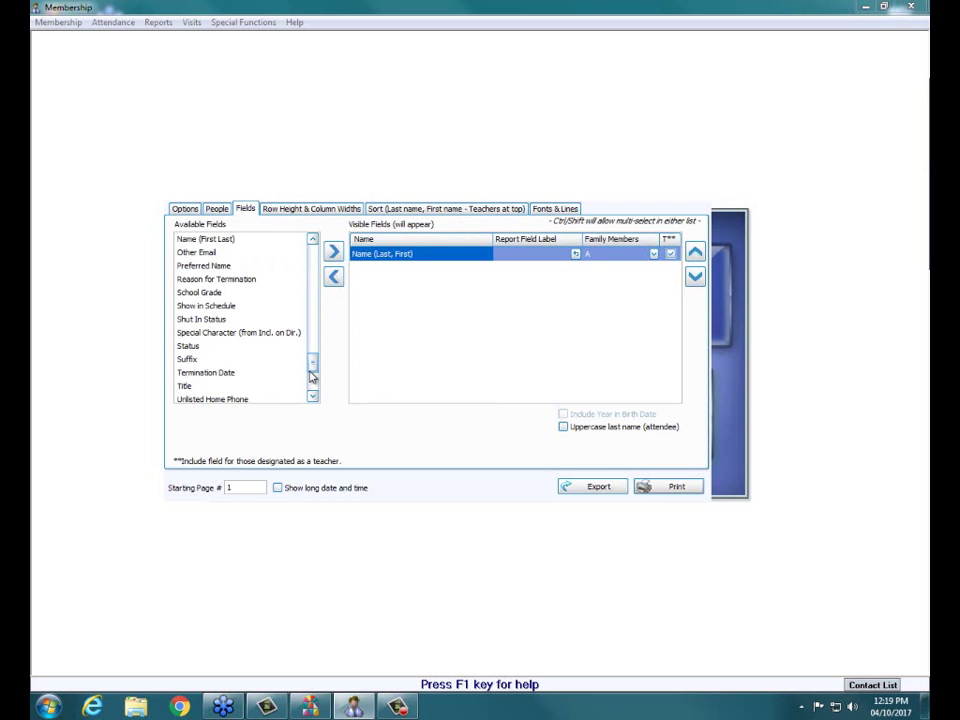
left_click_drag(313, 382, 316, 255)
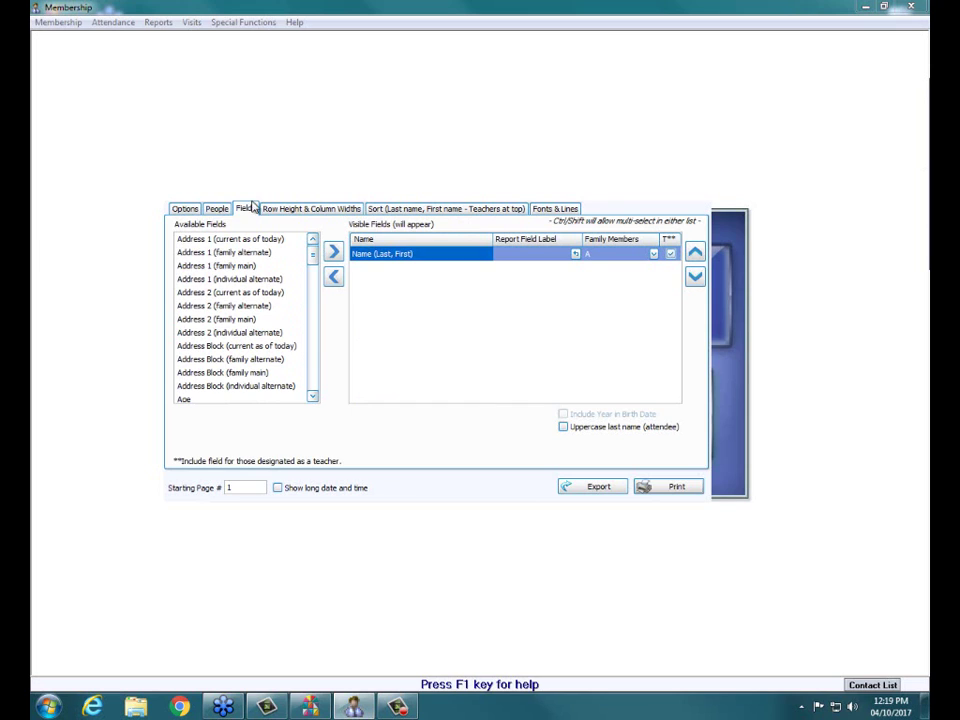
left_click(335, 209)
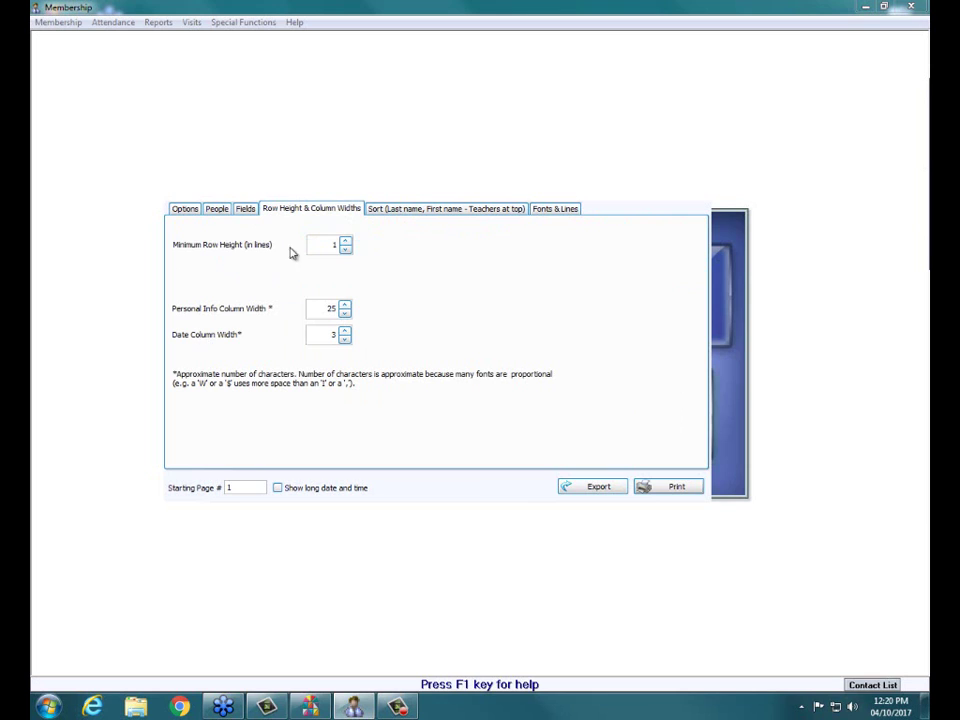
left_click(429, 211)
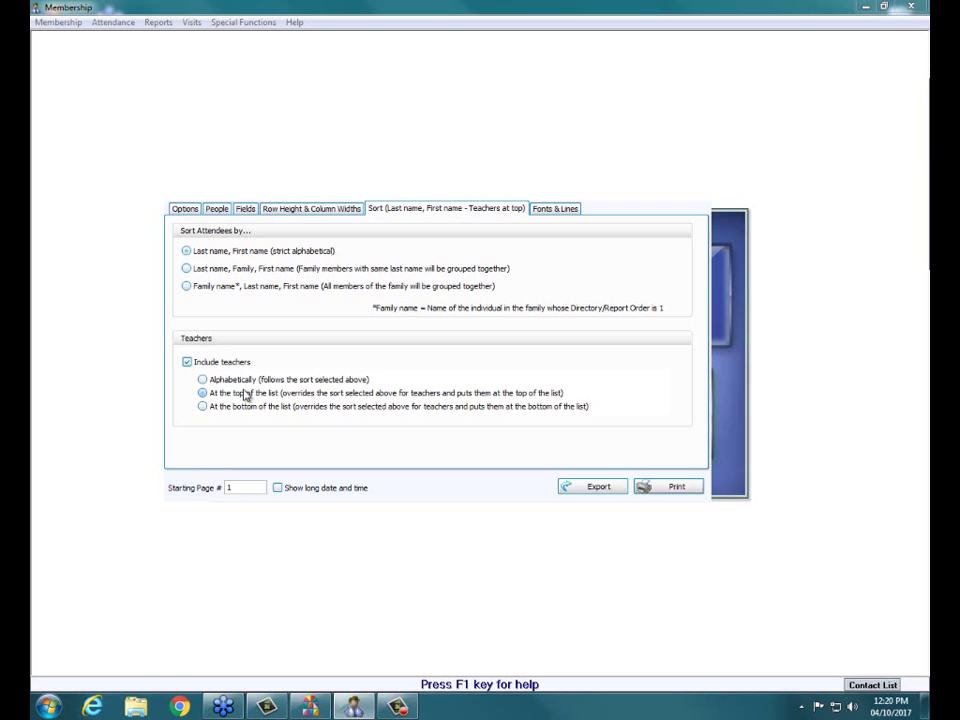
left_click(542, 211)
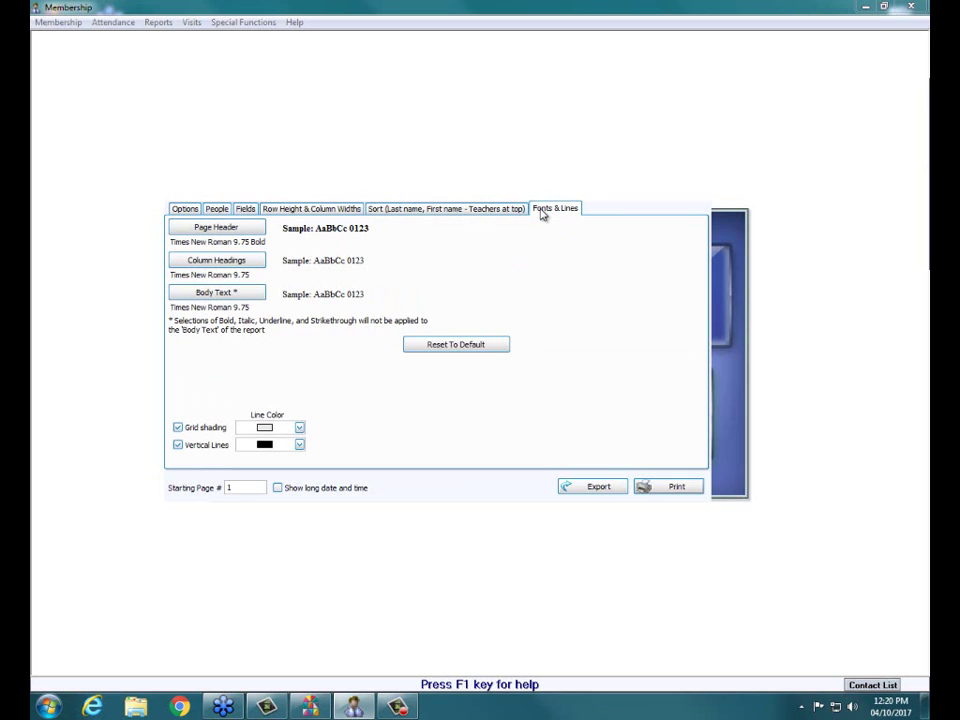
Preview the Attendance Report for 2016 and look through its pages, from Adult Choir to the Sunday AM Worship attendance columns.
left_click(684, 489)
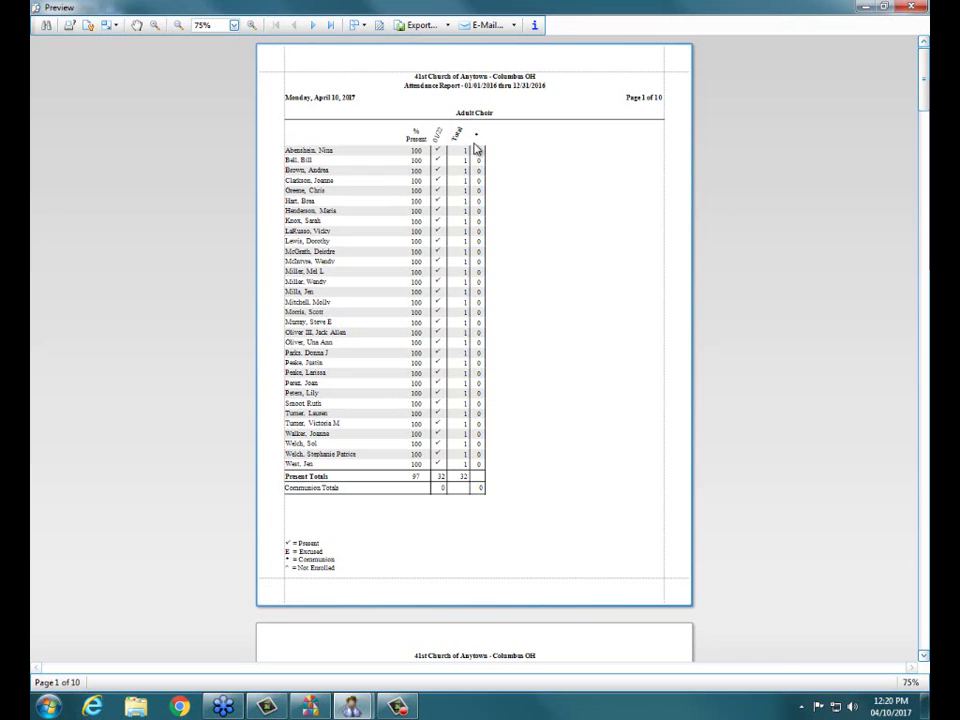
scroll(437, 190, "down", 4)
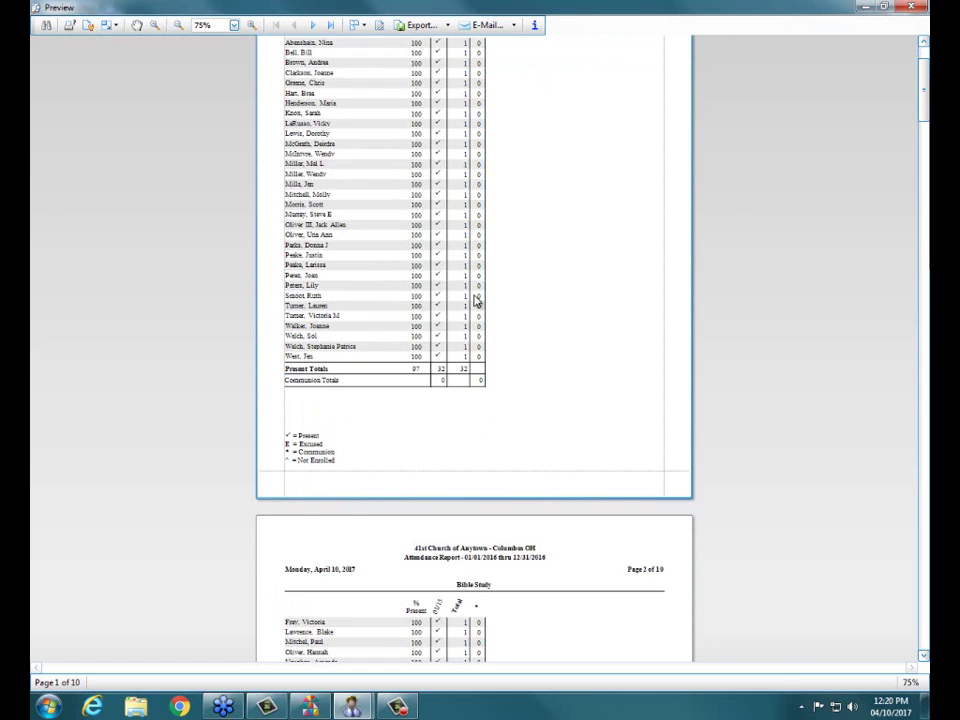
scroll(609, 338, "up", 4)
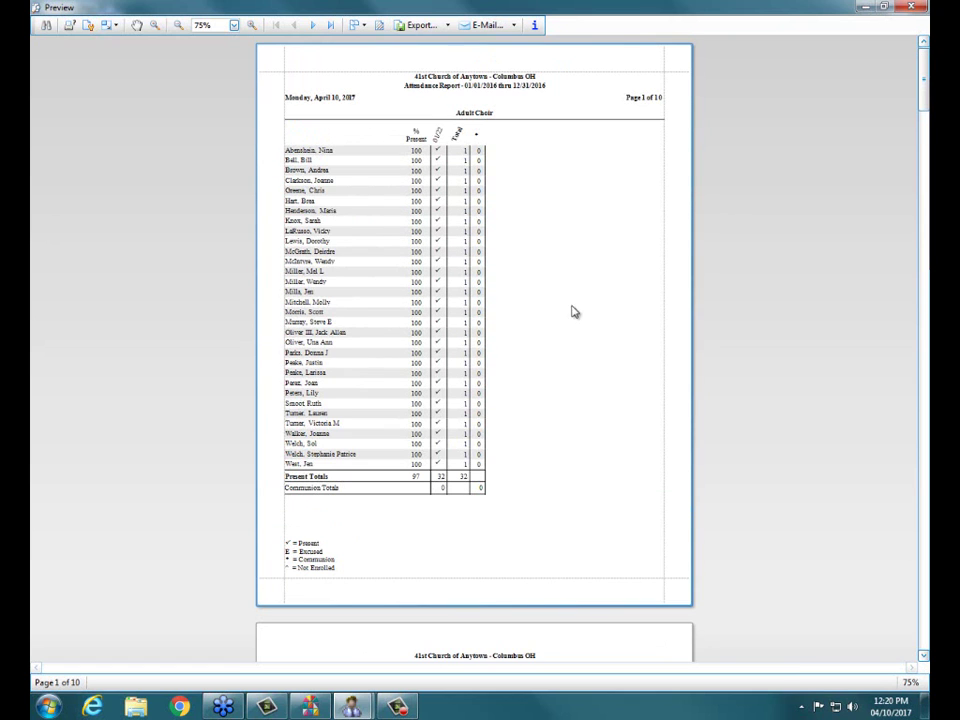
scroll(565, 427, "down", 14)
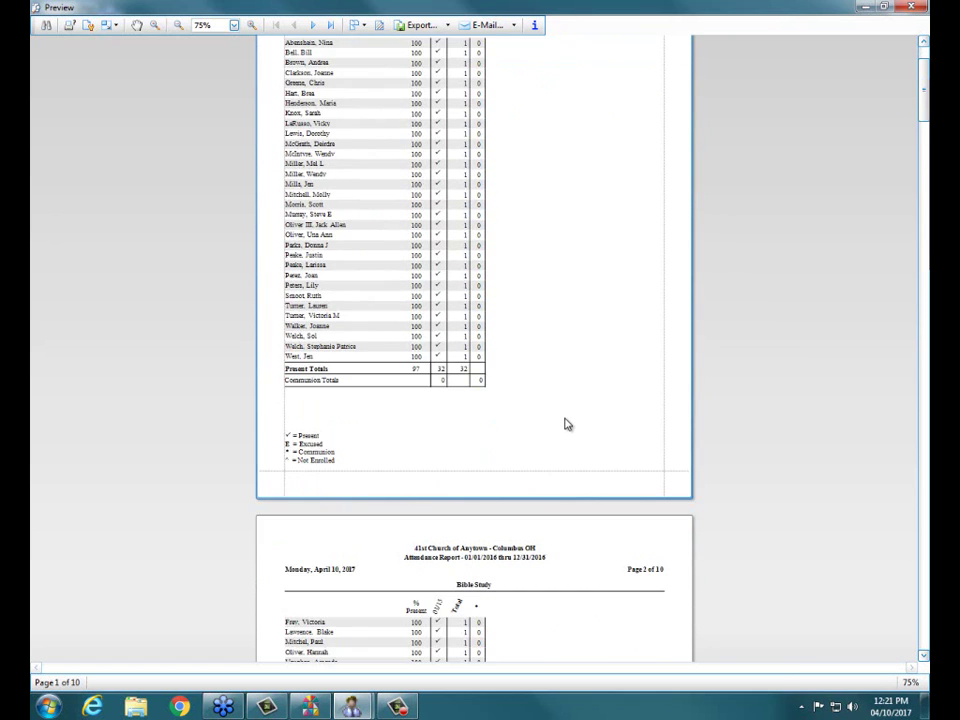
scroll(565, 425, "down", 20)
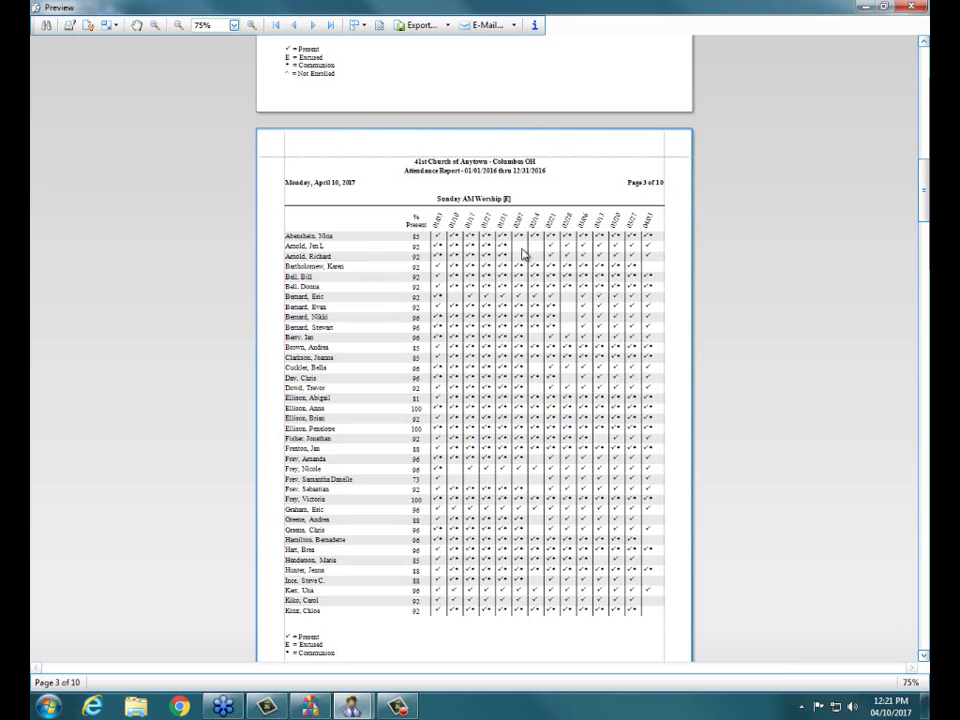
scroll(505, 300, "down", 3)
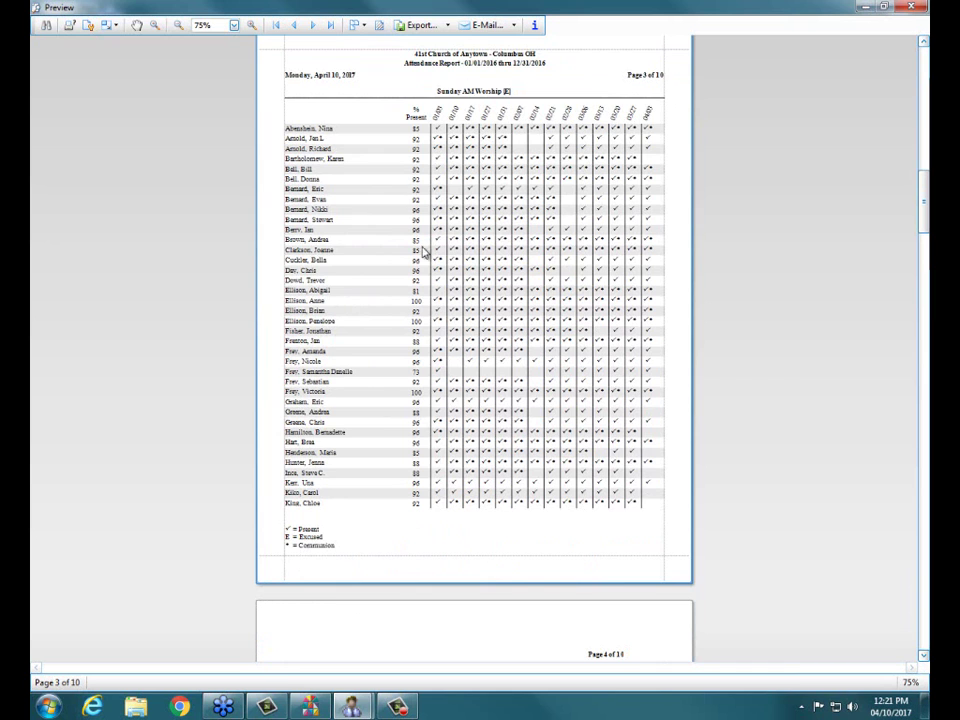
scroll(437, 343, "down", 10)
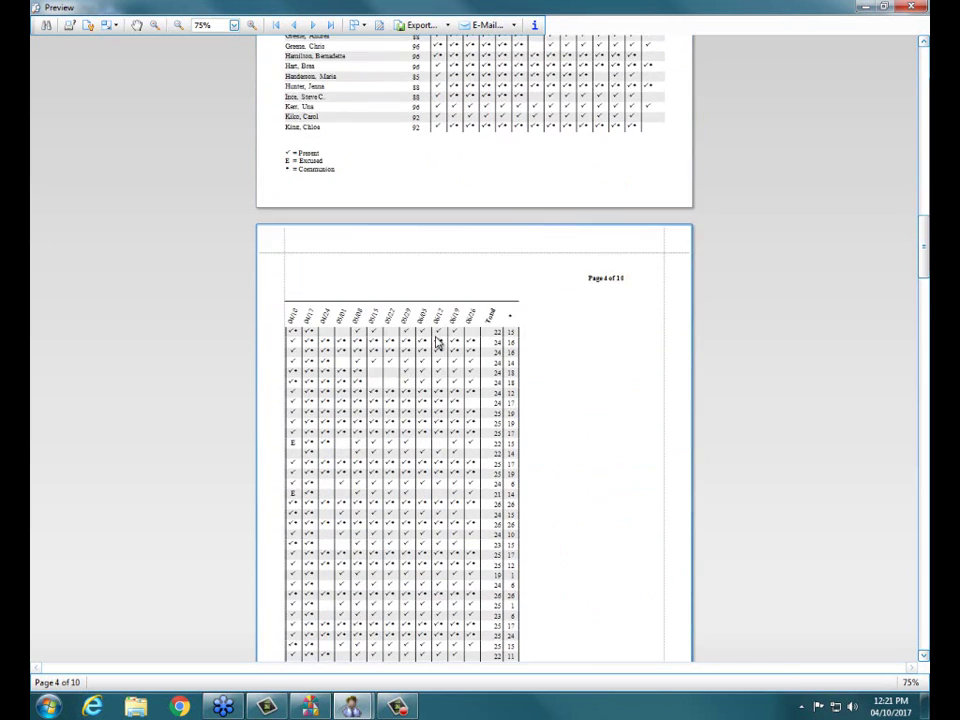
scroll(437, 343, "down", 12)
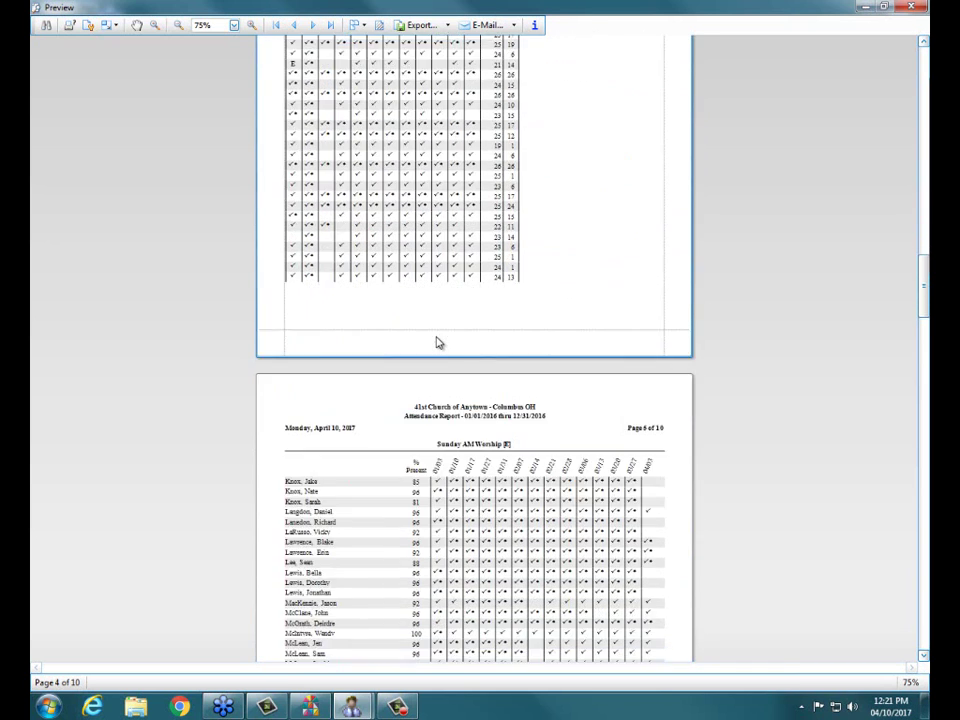
scroll(437, 343, "down", 13)
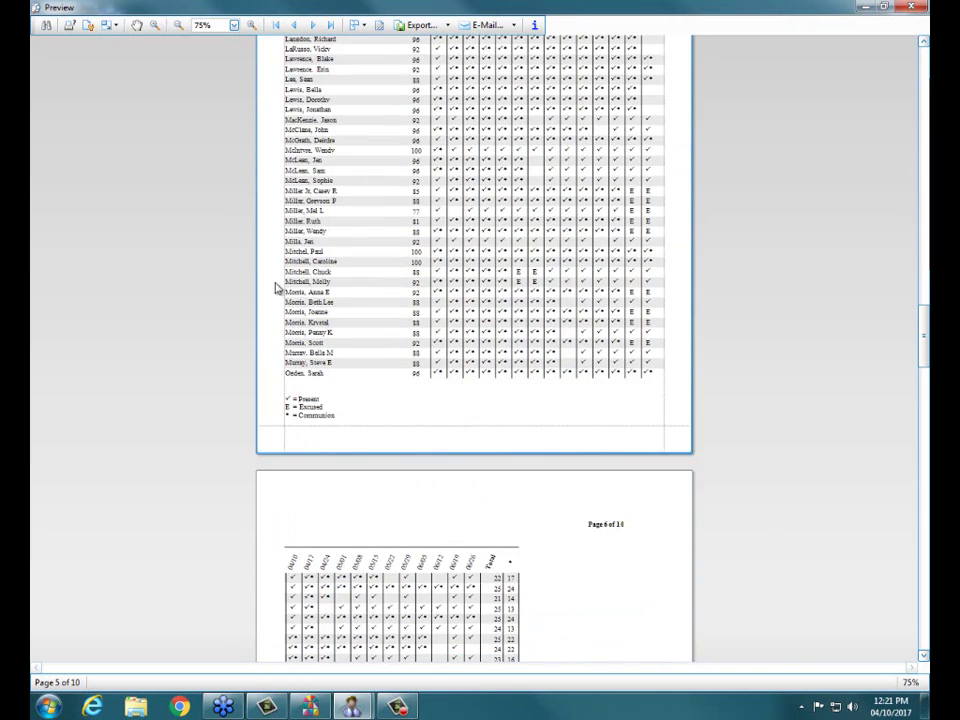
scroll(365, 370, "down", 7)
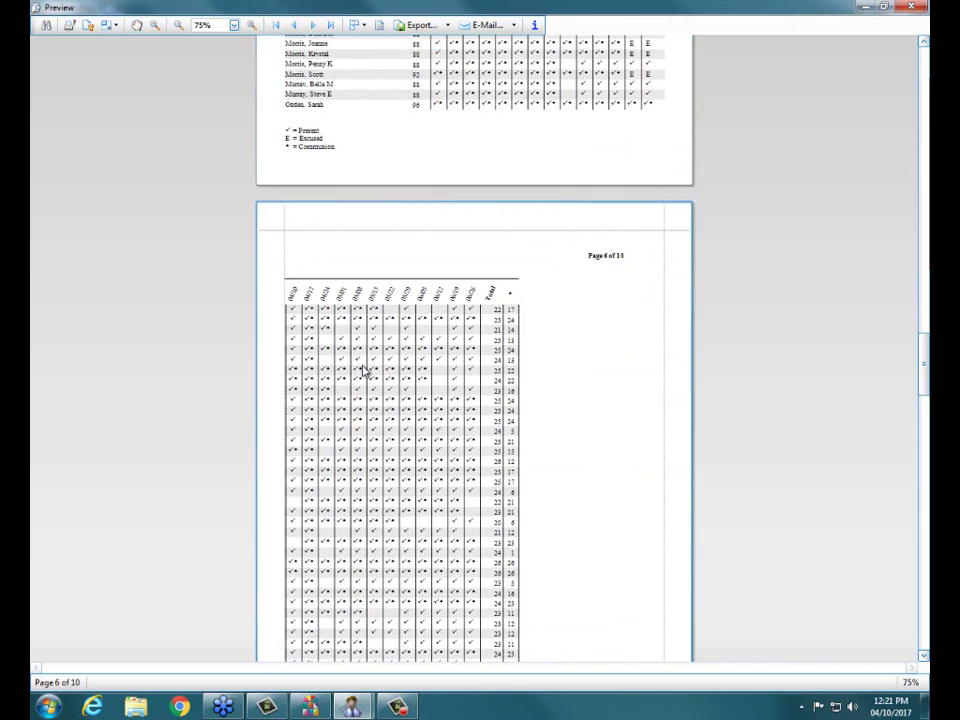
Change the previewed report's page orientation to Landscape and check how the Sunday AM Worship date columns fit.
left_click(97, 25)
left_click(115, 43)
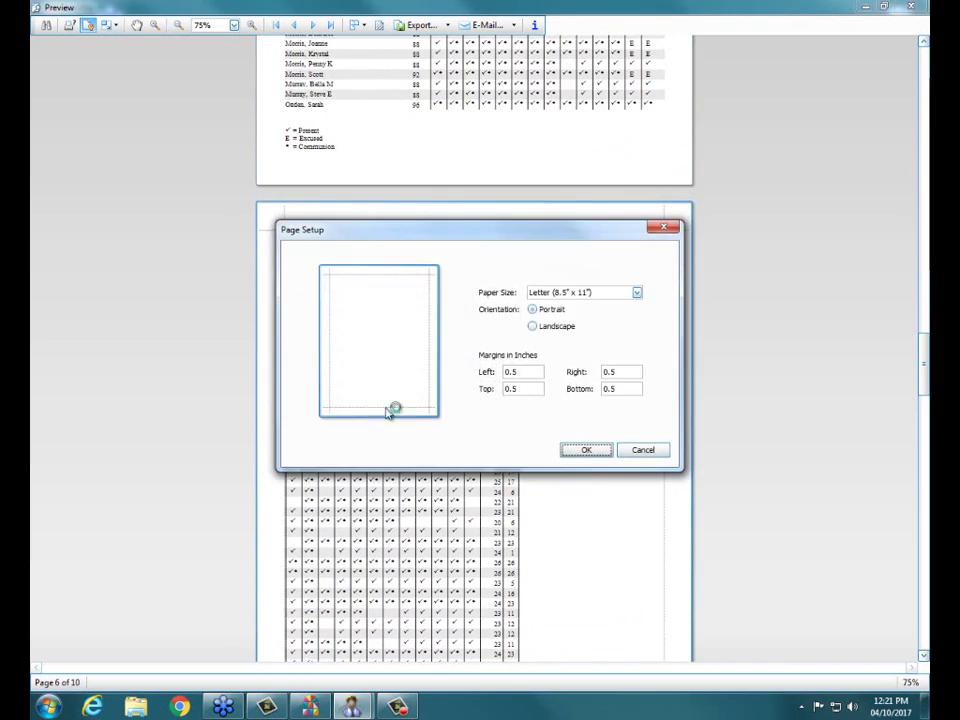
left_click(533, 326)
left_click(602, 452)
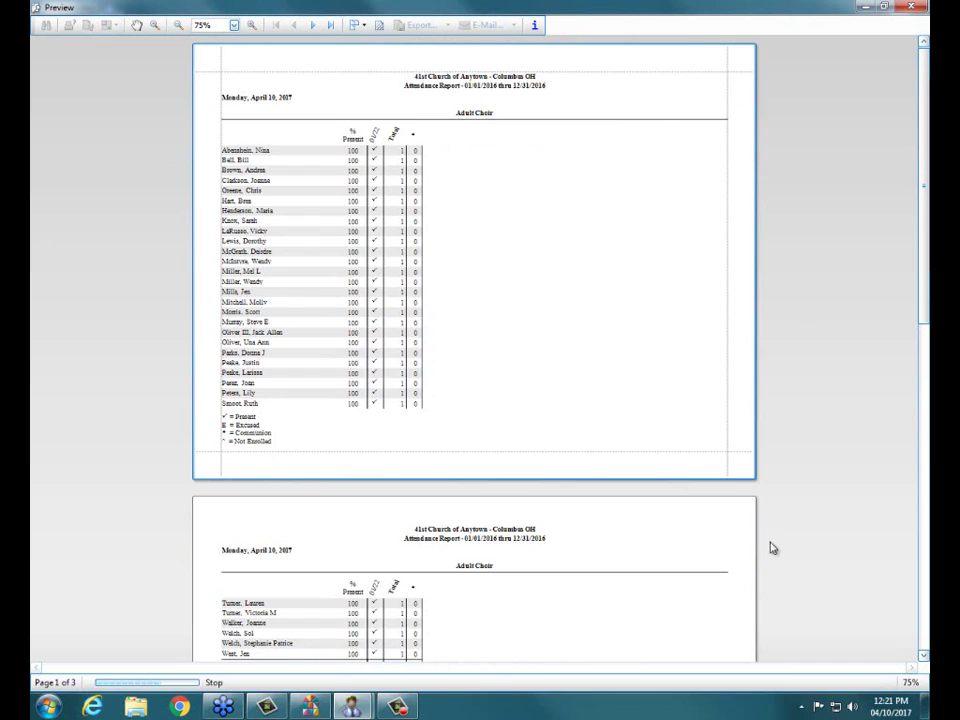
left_click(922, 653)
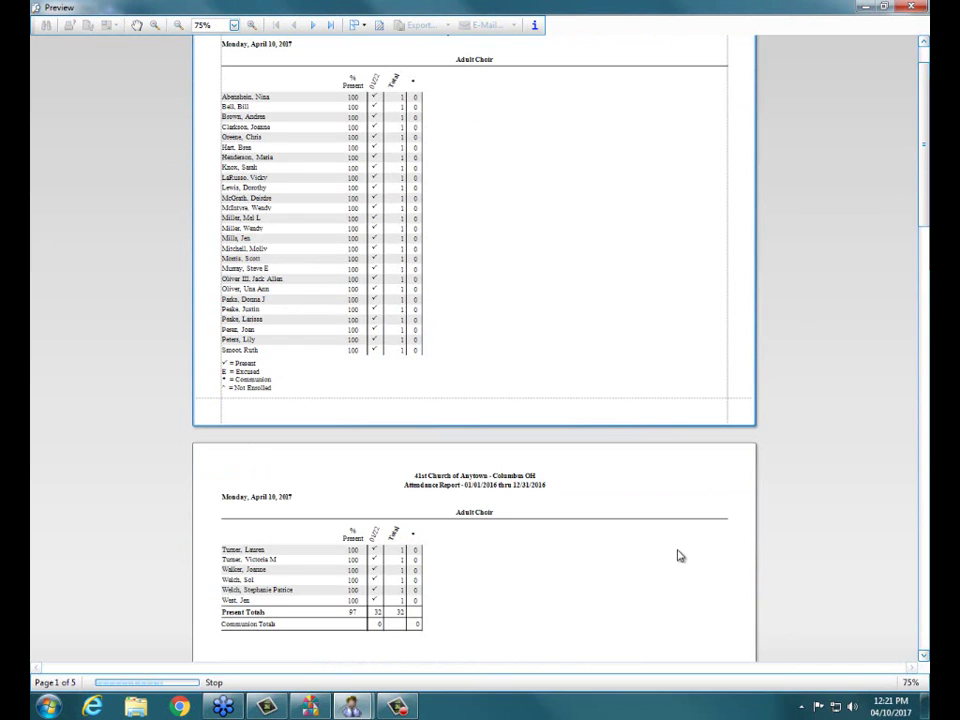
scroll(925, 664, "down", 3)
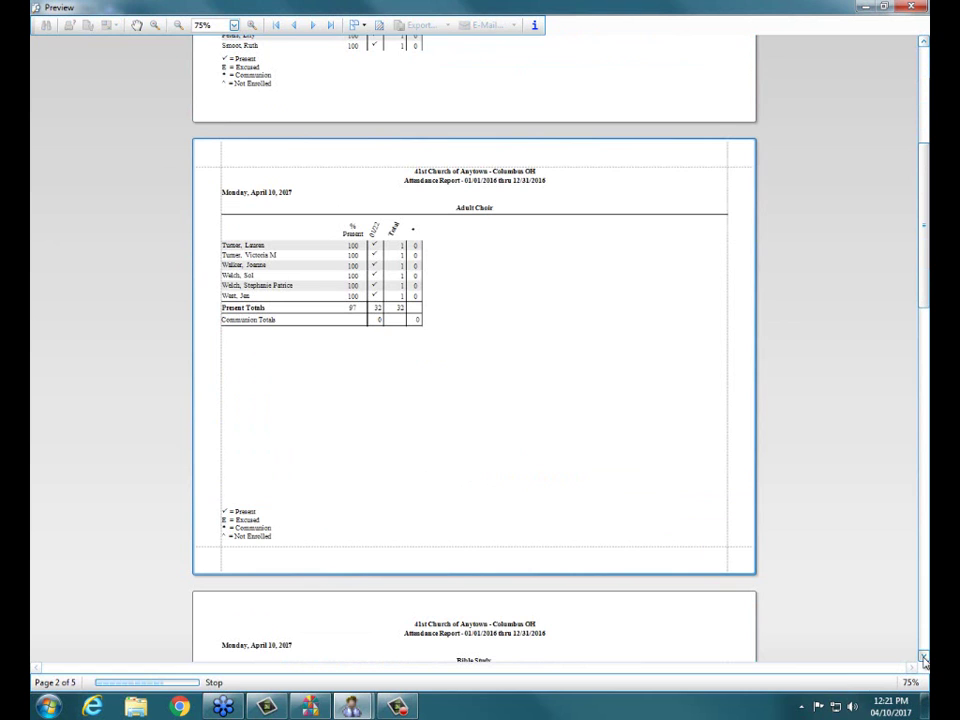
scroll(925, 664, "down", 6)
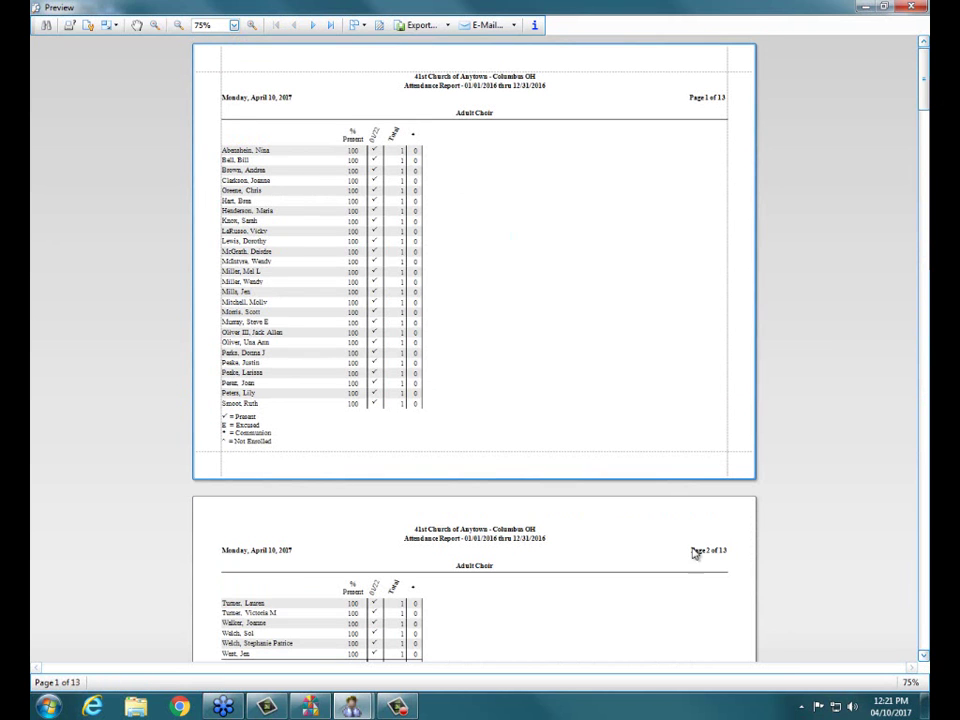
scroll(925, 640, "down", 12)
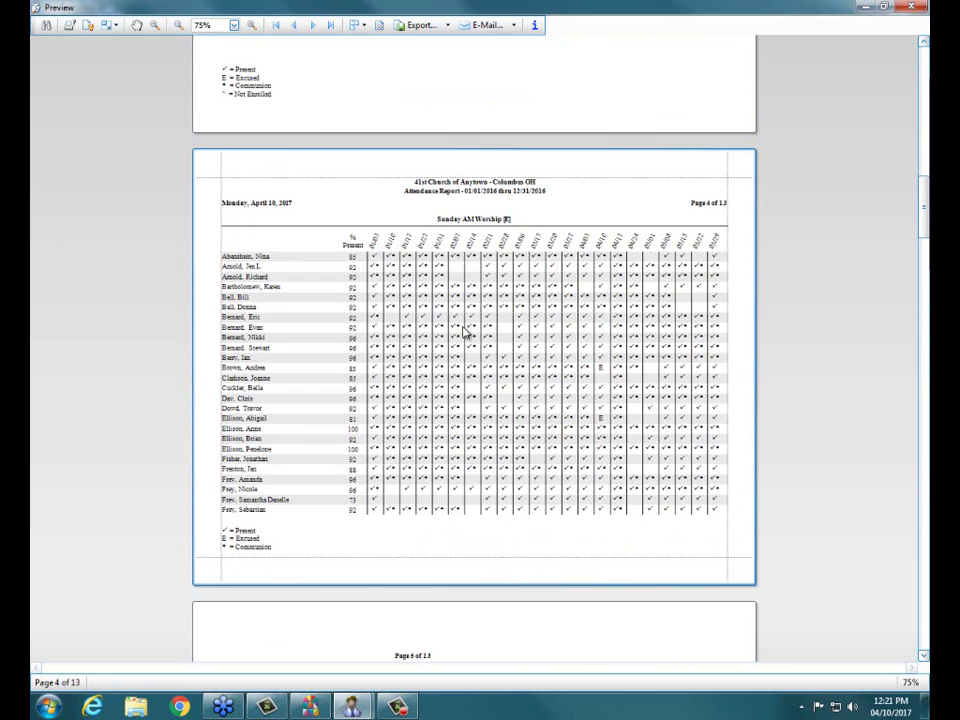
Close the preview, go back to the report's general options, close the Attendance Report setup, and bring up the available attendance reports.
left_click(909, 8)
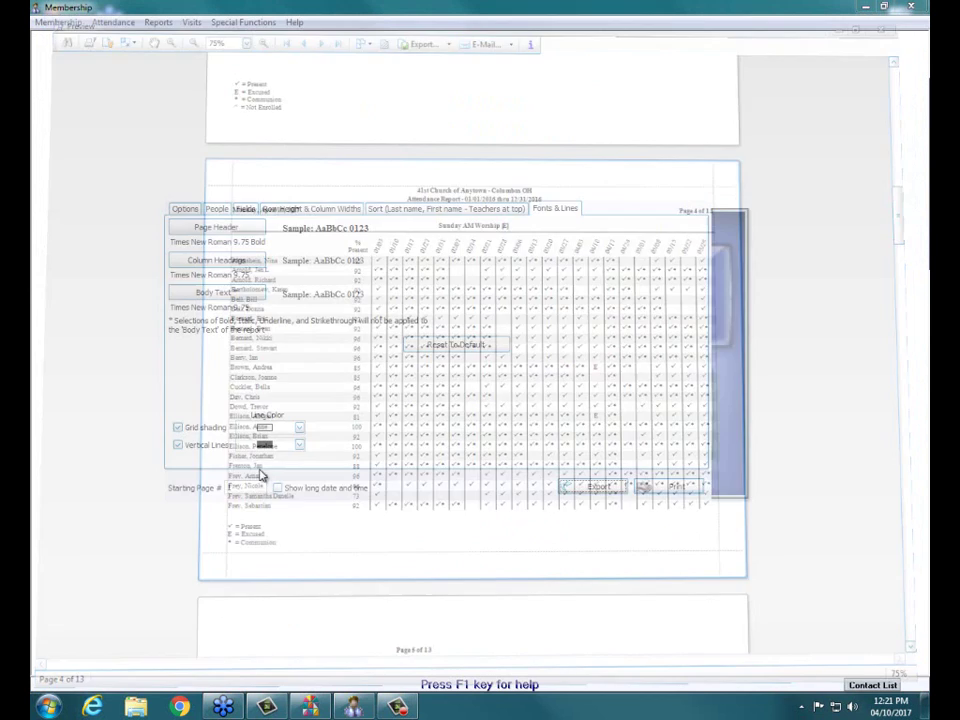
left_click(184, 209)
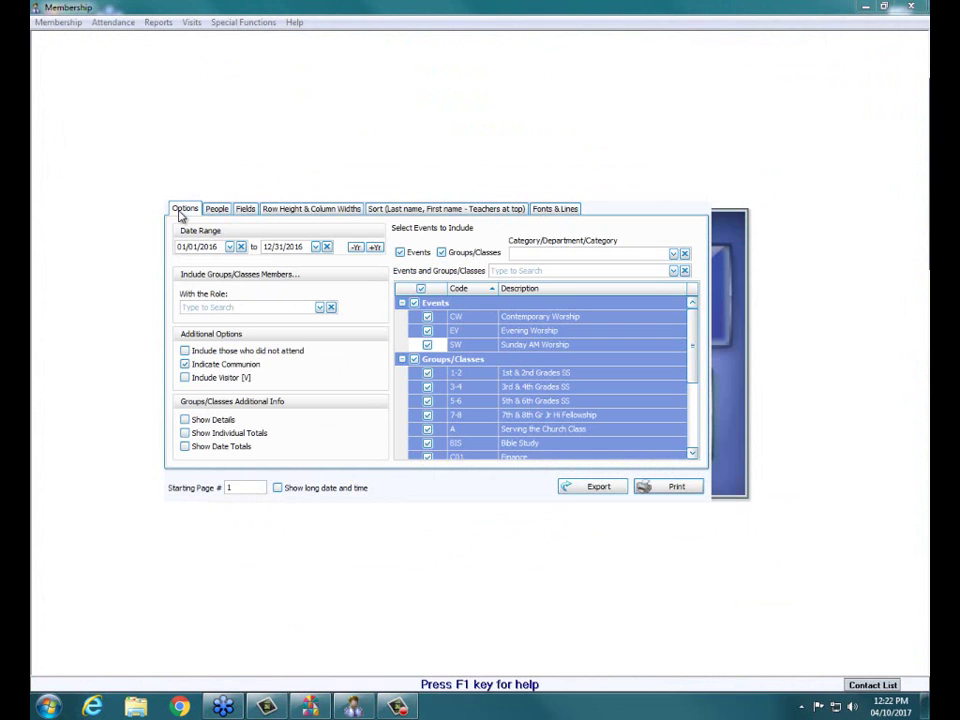
left_click(703, 193)
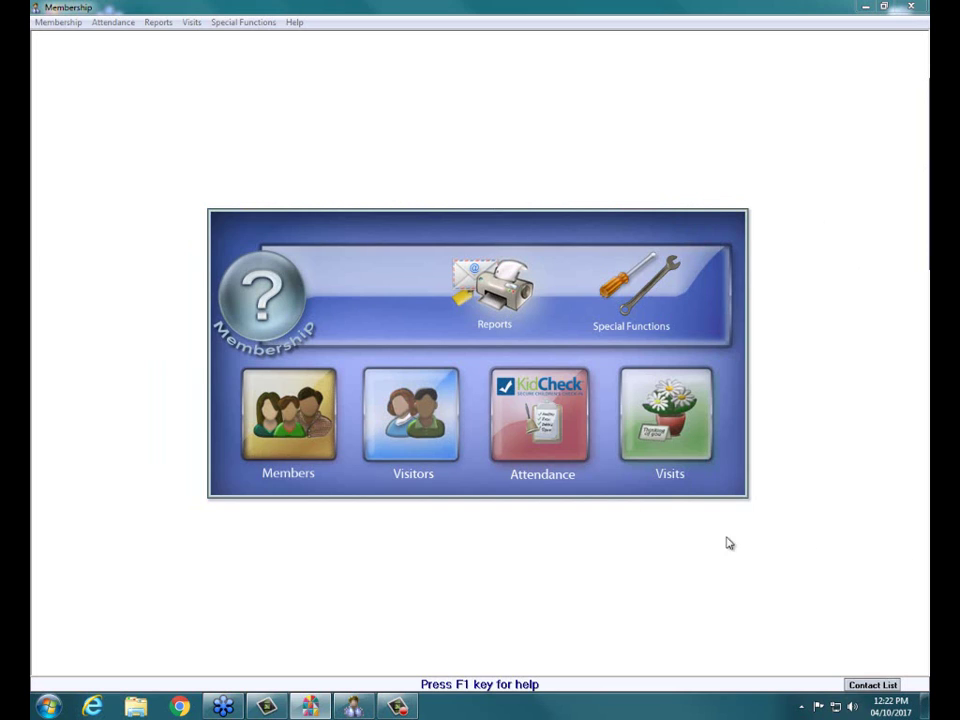
left_click(481, 303)
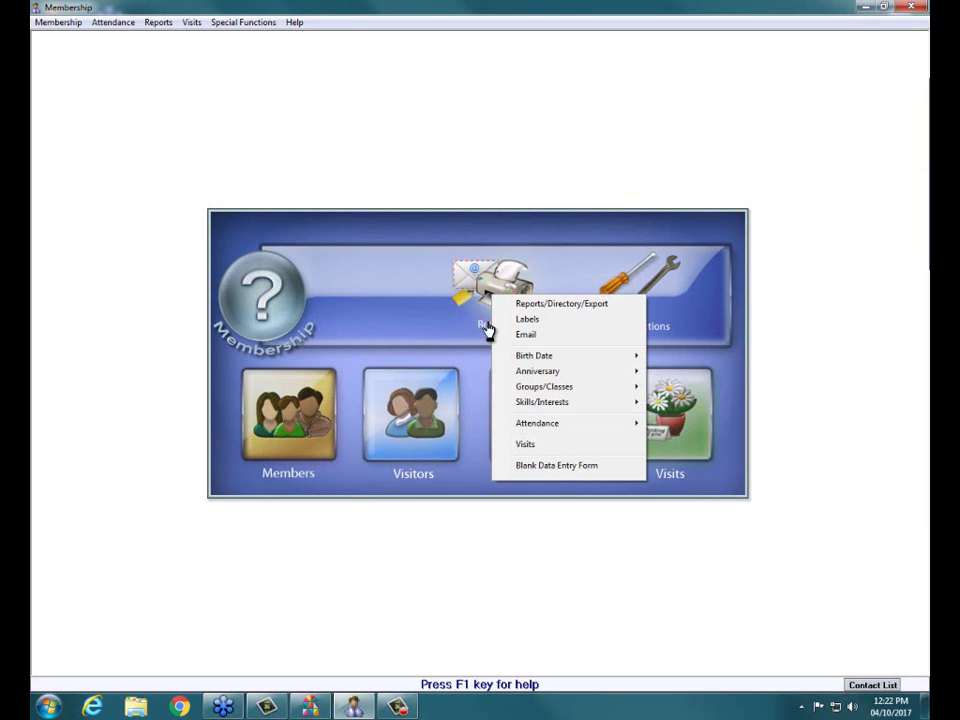
mouse_move(525, 427)
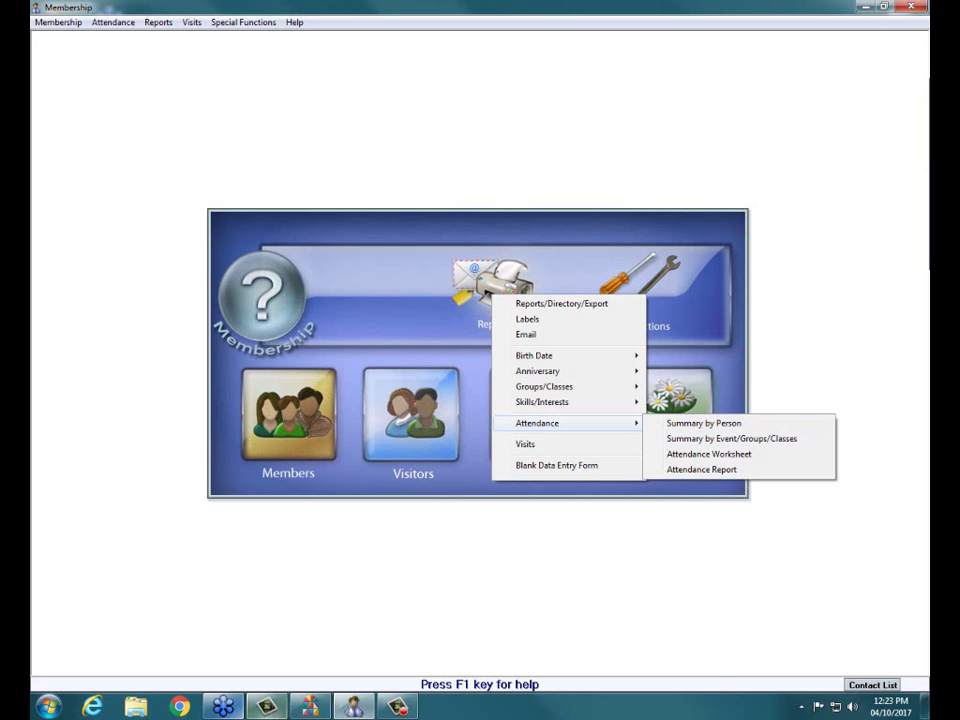
Switch to Internet Explorer and open the documents and videos Support Center from the supporting section of churchwindows.com.
left_click(91, 705)
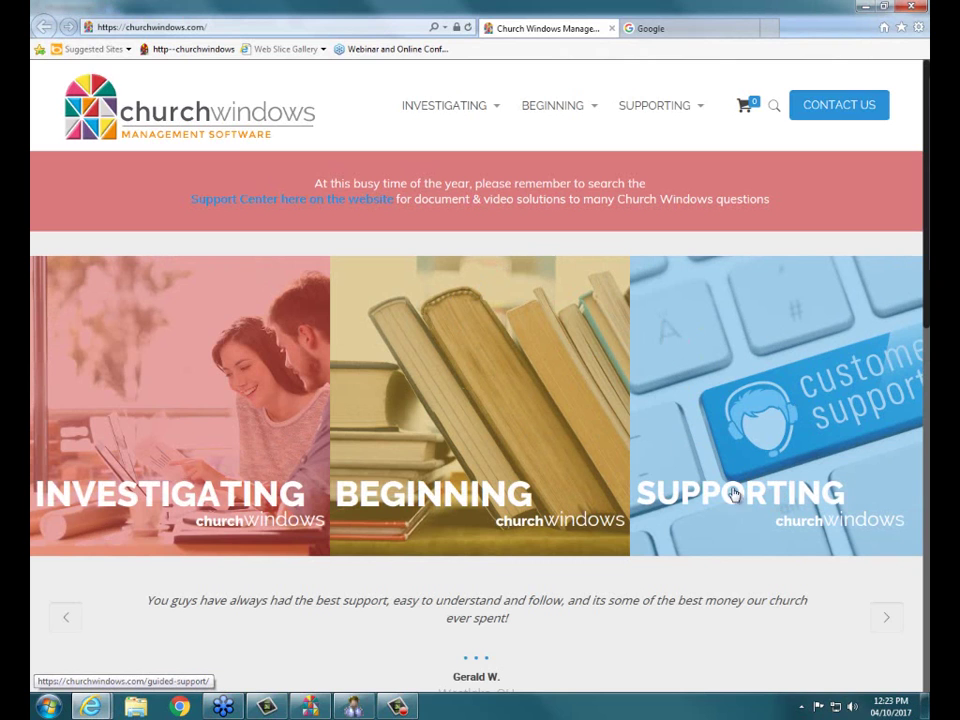
left_click(776, 503)
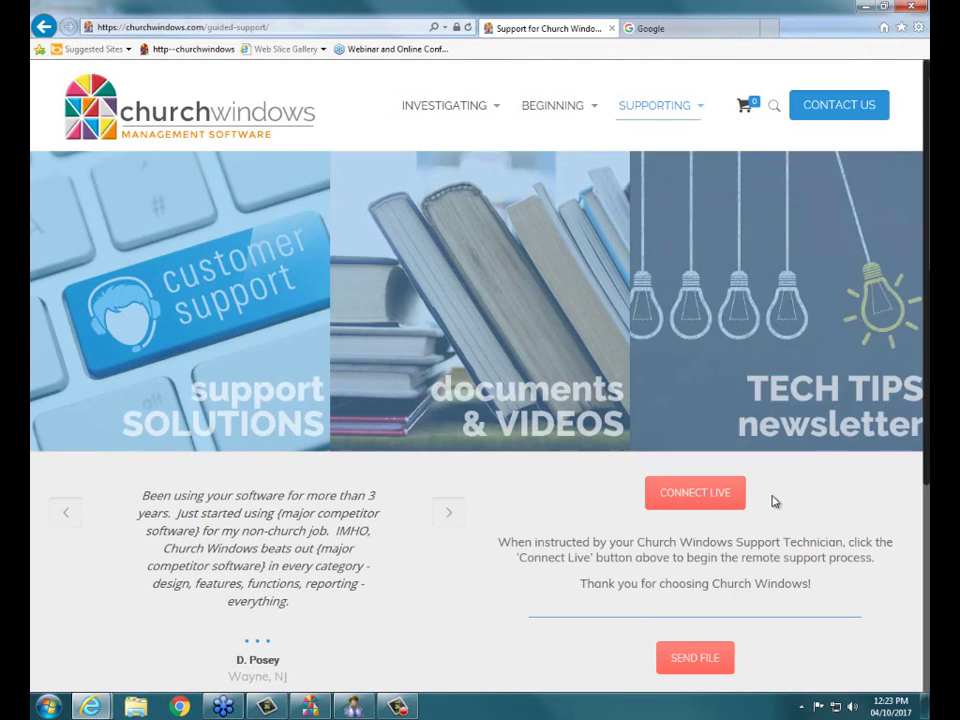
left_click(534, 410)
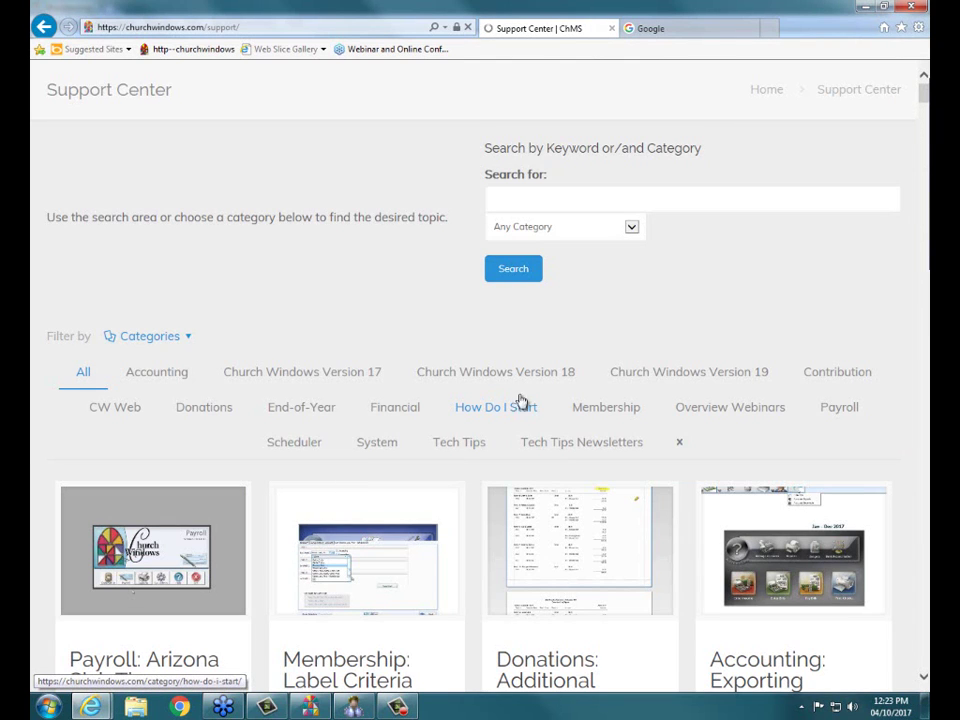
scroll(297, 380, "down", 1)
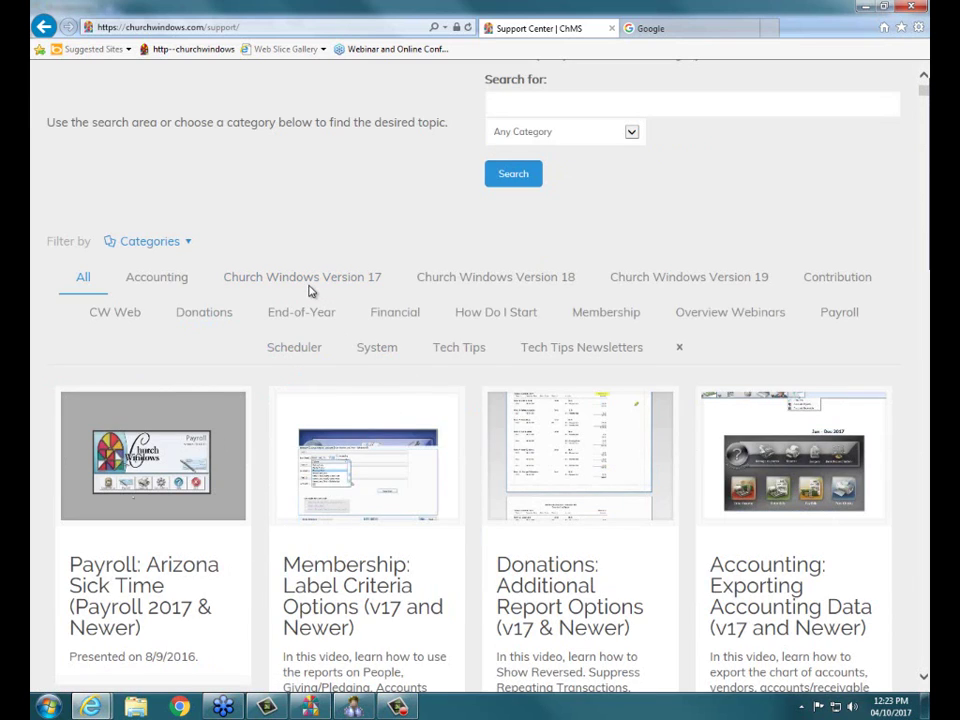
scroll(310, 296, "up", 1)
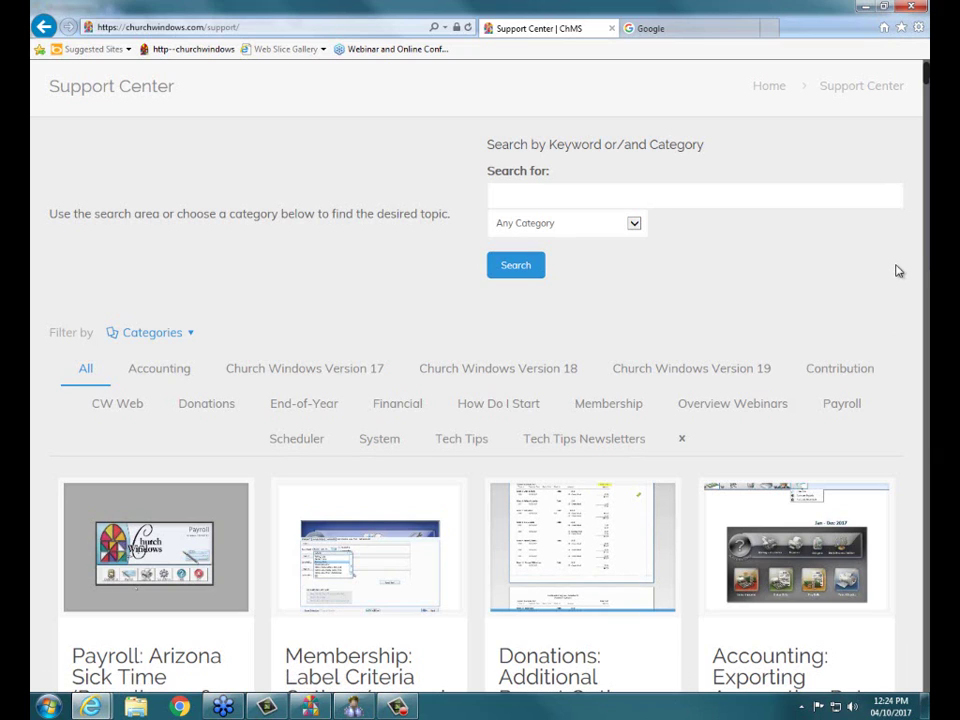
scroll(860, 180, "up", 1)
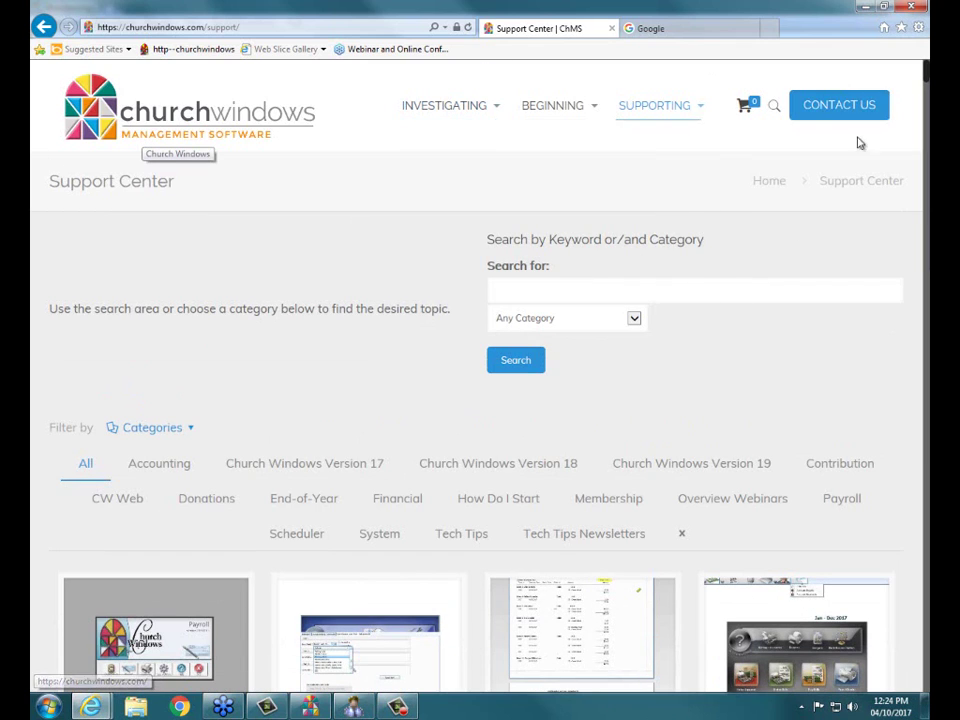
Search the entire Church Windows website for "attendance".
left_click(776, 111)
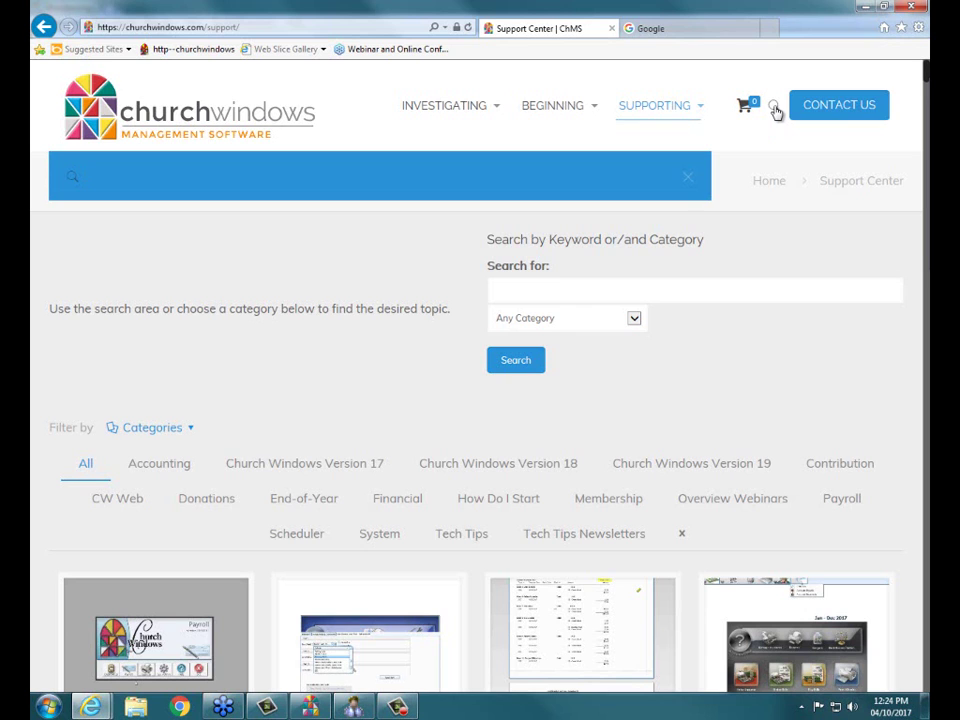
type("attendance")
key("Return")
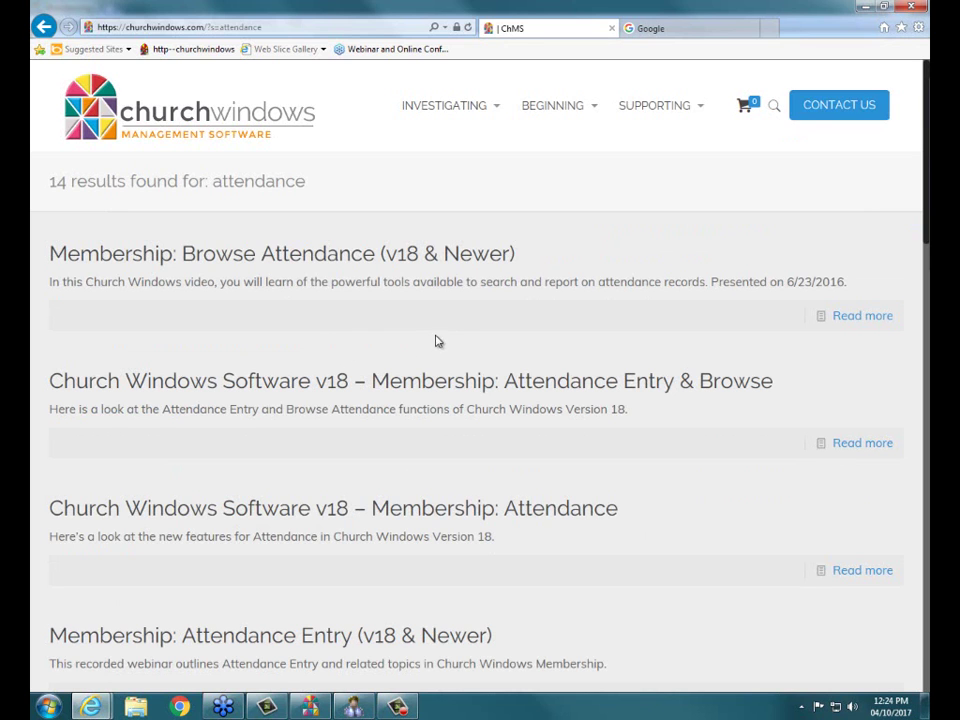
Look through the attendance search results for relevant Membership videos and training resources.
scroll(450, 343, "down", 3)
scroll(450, 343, "down", 3)
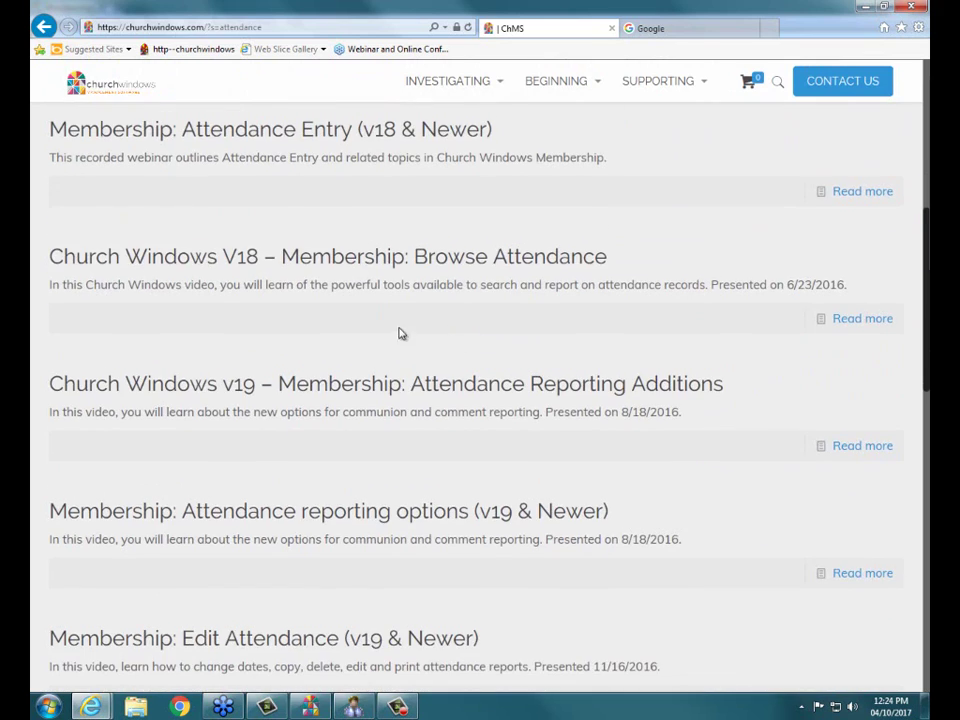
scroll(403, 343, "down", 5)
scroll(405, 345, "down", 5)
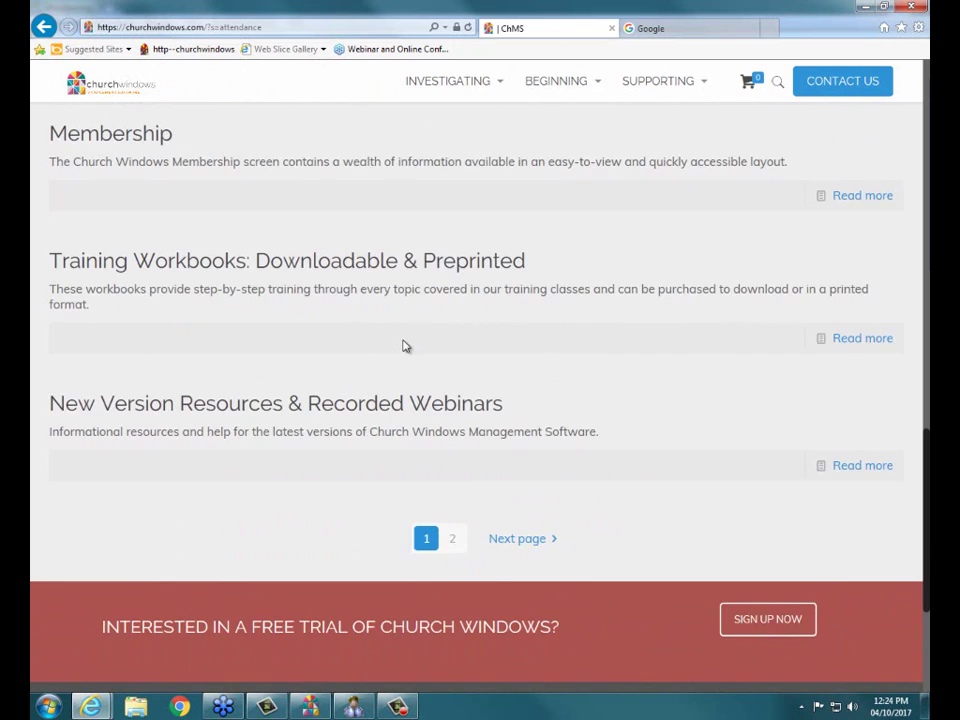
scroll(403, 346, "down", 2)
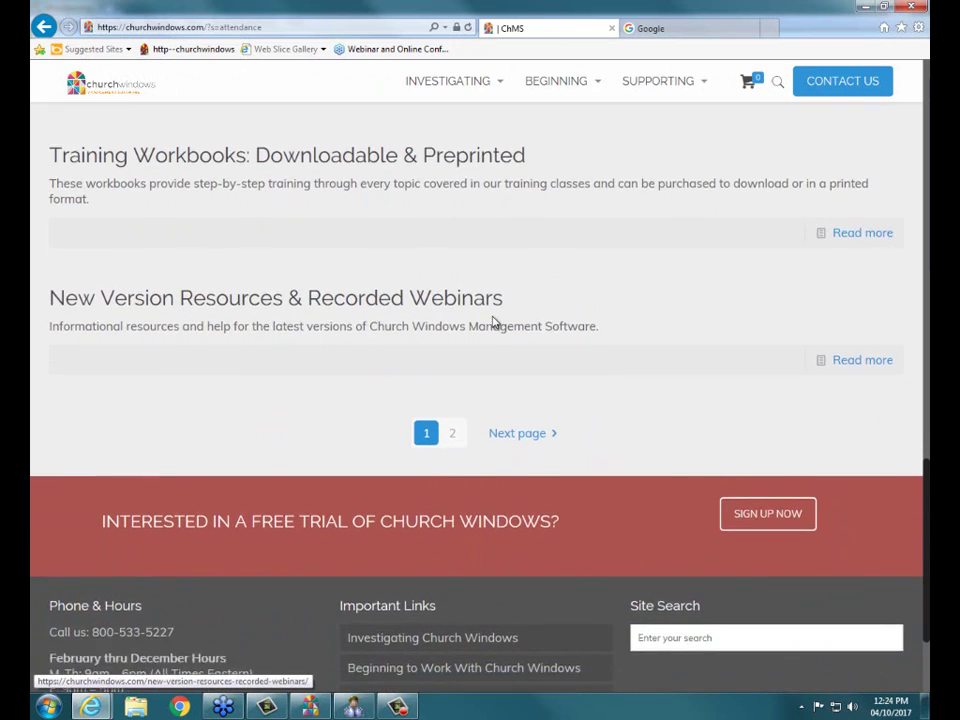
scroll(500, 320, "down", 2)
scroll(506, 317, "up", 8)
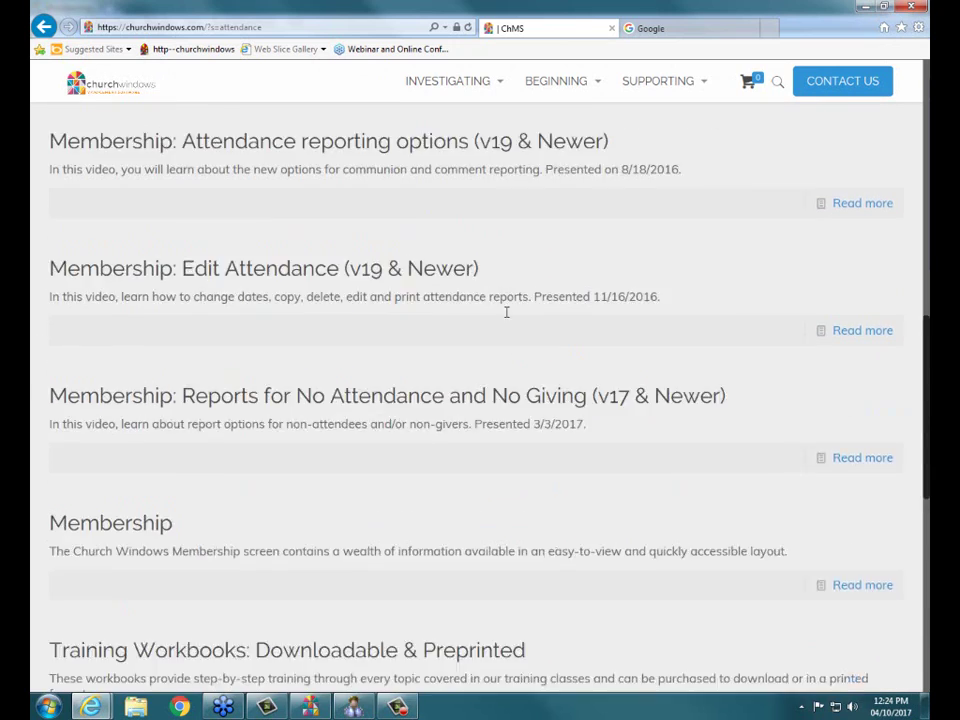
scroll(506, 314, "up", 10)
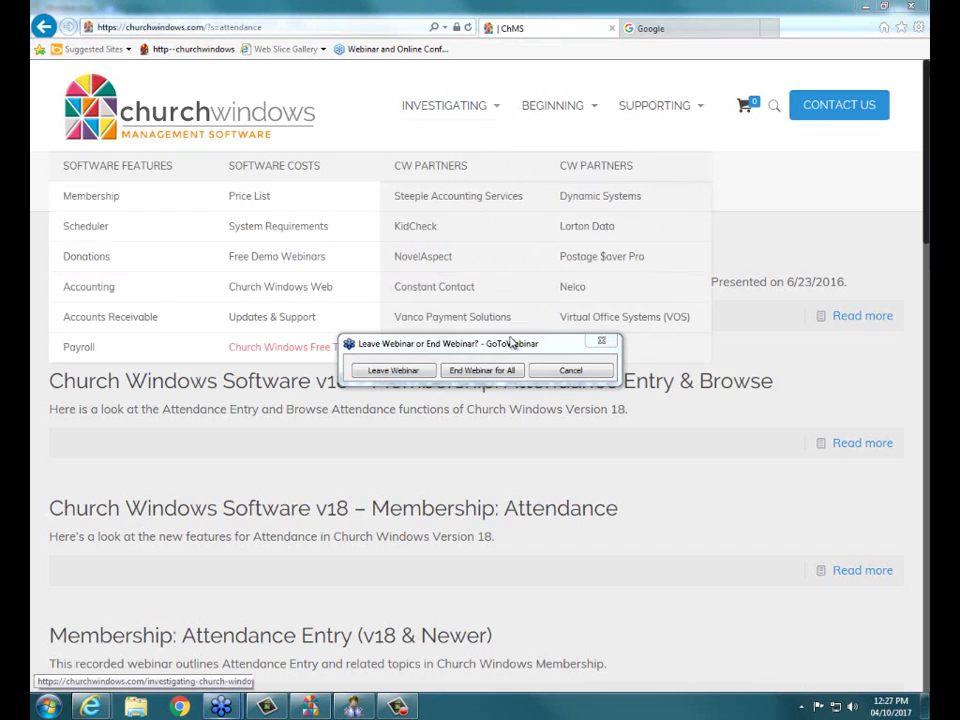
End the GoToWebinar session for all participants.
left_click(499, 371)
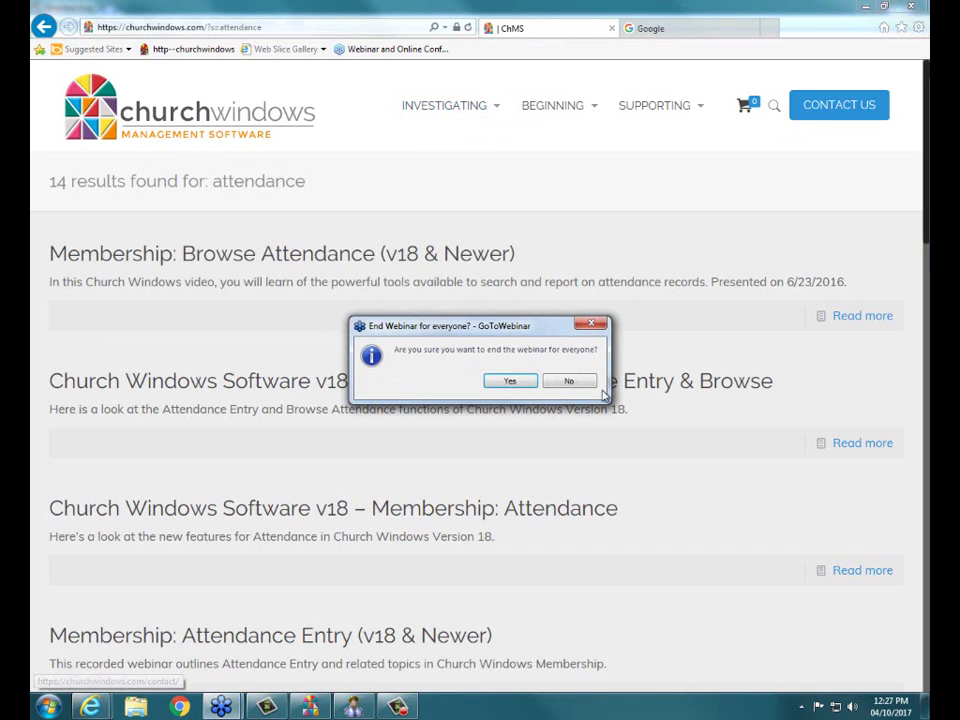
left_click(511, 381)
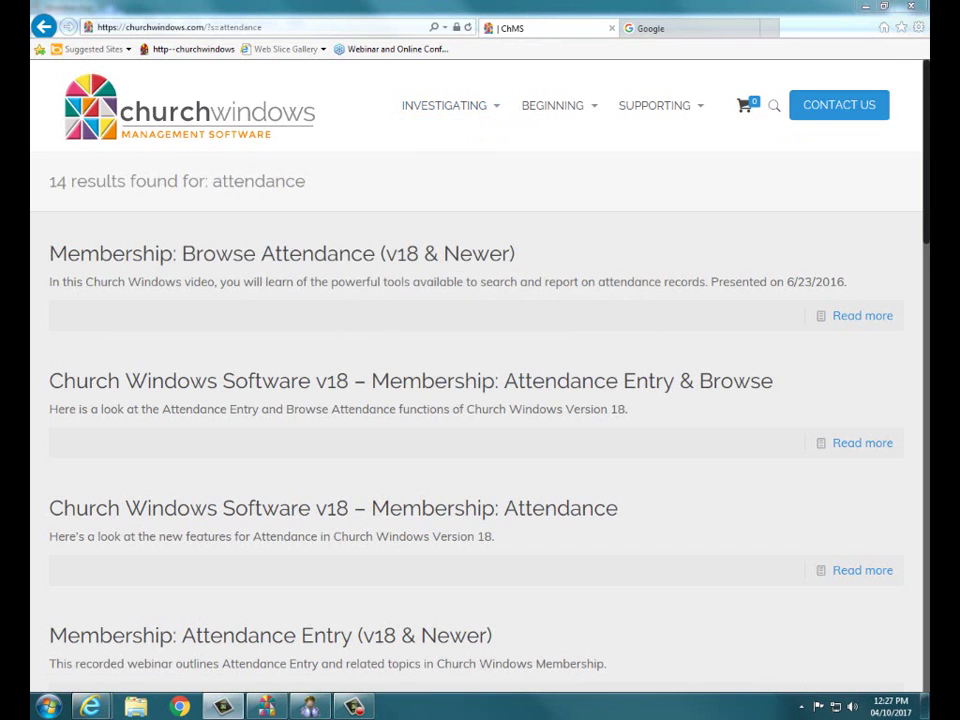